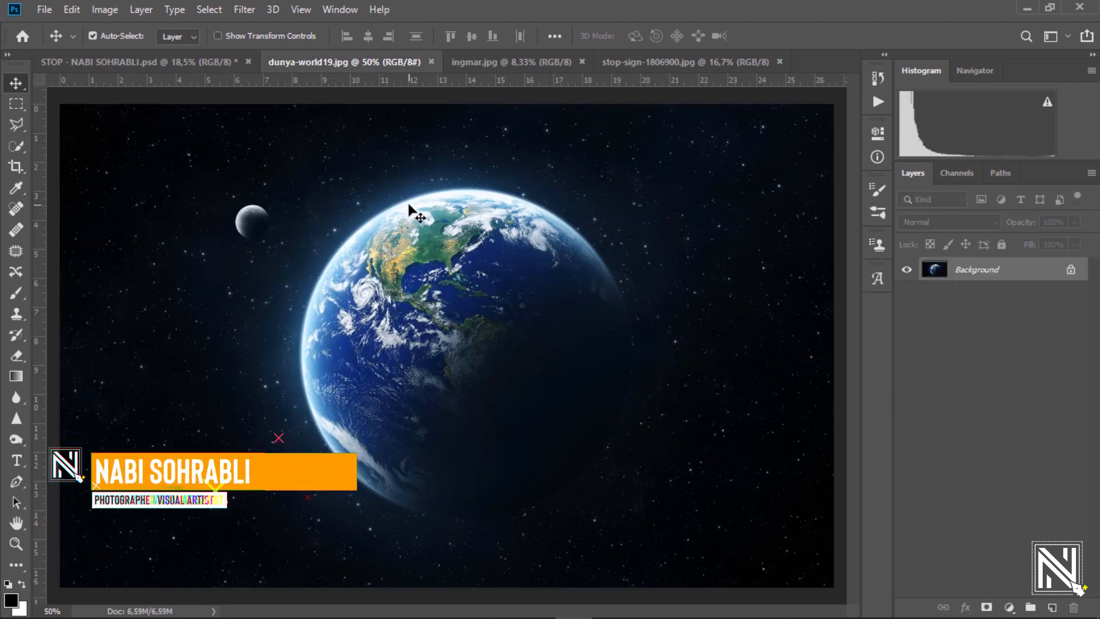
Bring the Earth image into the composite and enlarge it across the top of the canvas.
click(198, 61)
drag(464, 264, 464, 265)
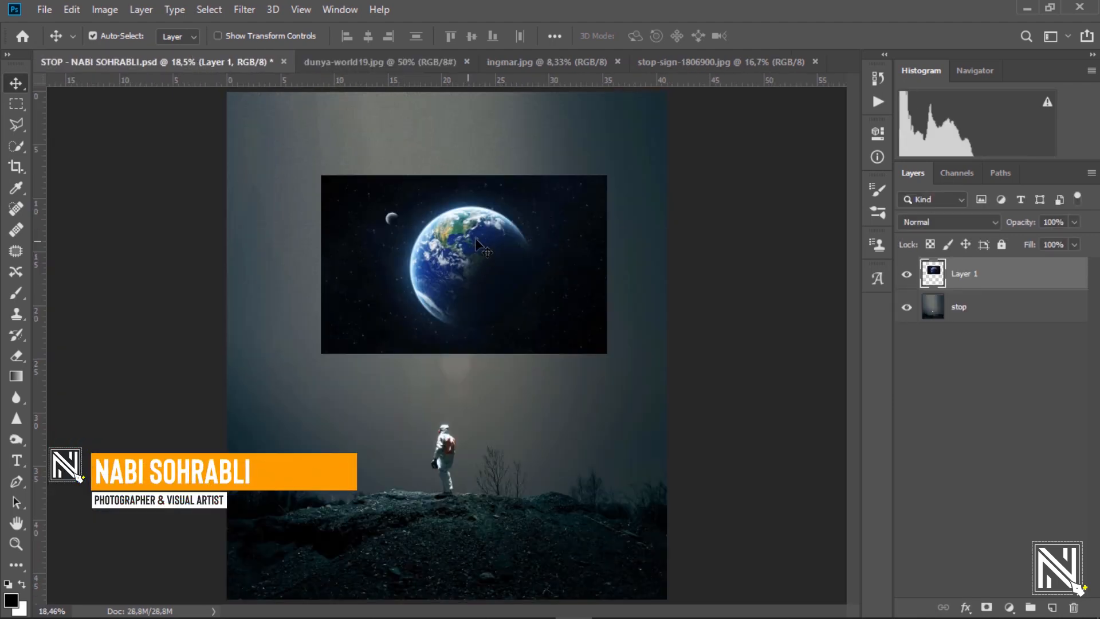
key(ctrl+t)
drag(606, 353, 705, 415)
drag(599, 261, 583, 240)
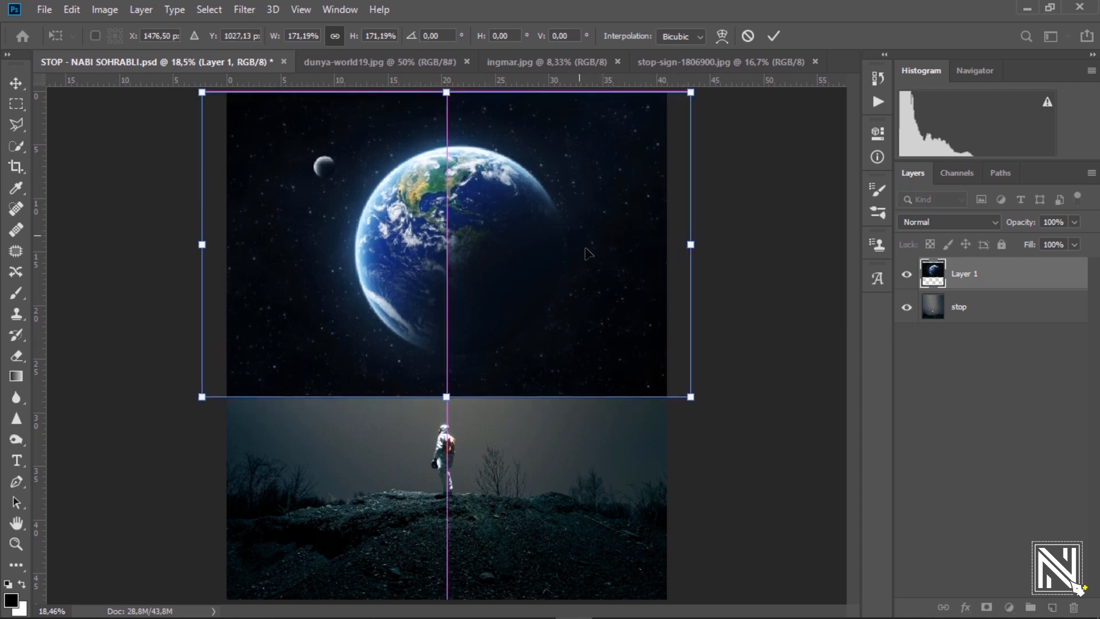
drag(687, 398, 659, 410)
drag(580, 251, 583, 241)
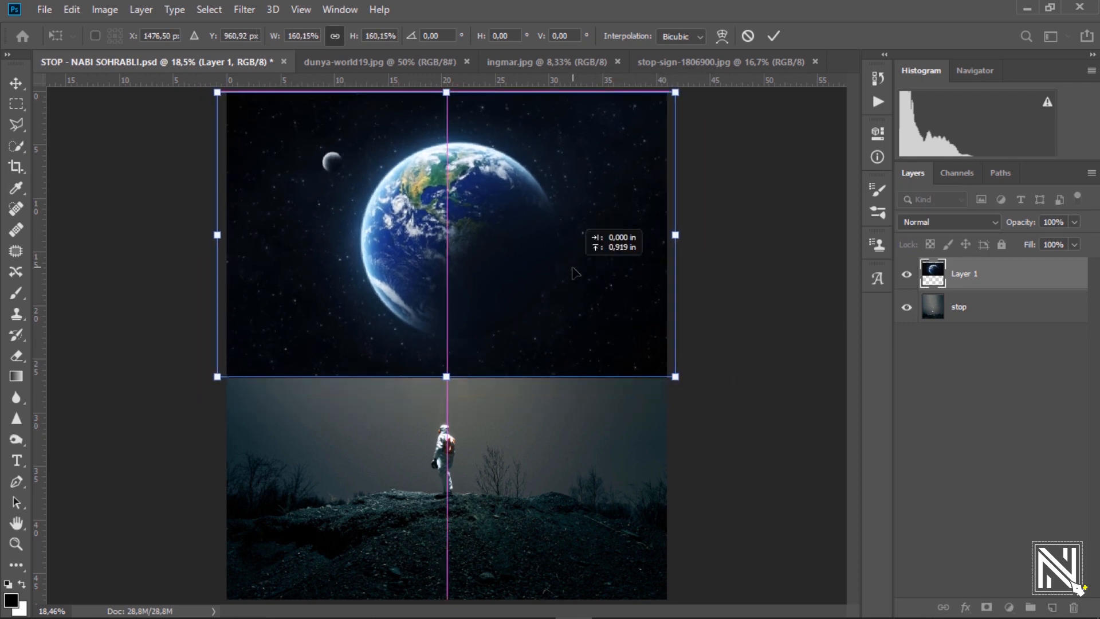
key(Return)
Blend the Earth layer with Lighten at 63% opacity.
click(975, 221)
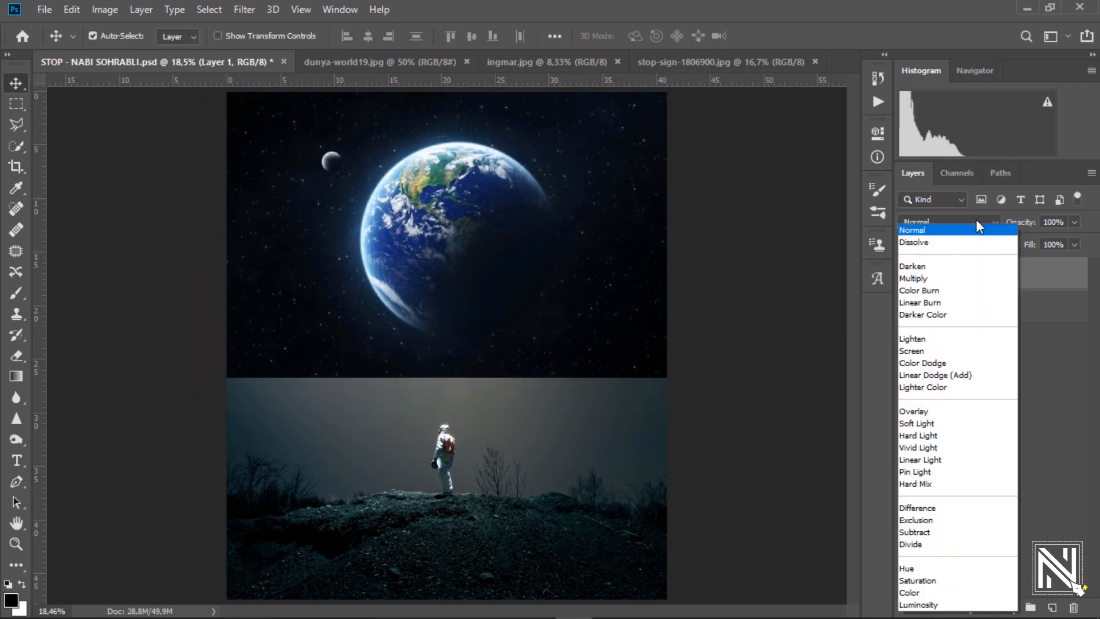
click(928, 339)
drag(1030, 227, 999, 230)
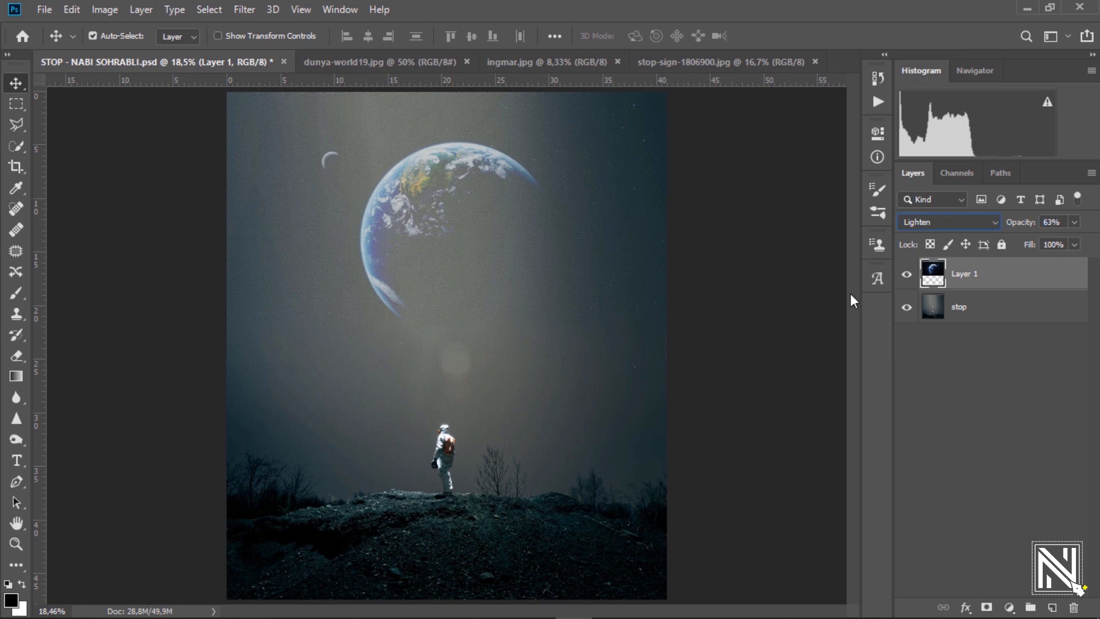
Bring the ghostly hands photo in as Layer 2 and scale it to cover the sky.
click(520, 62)
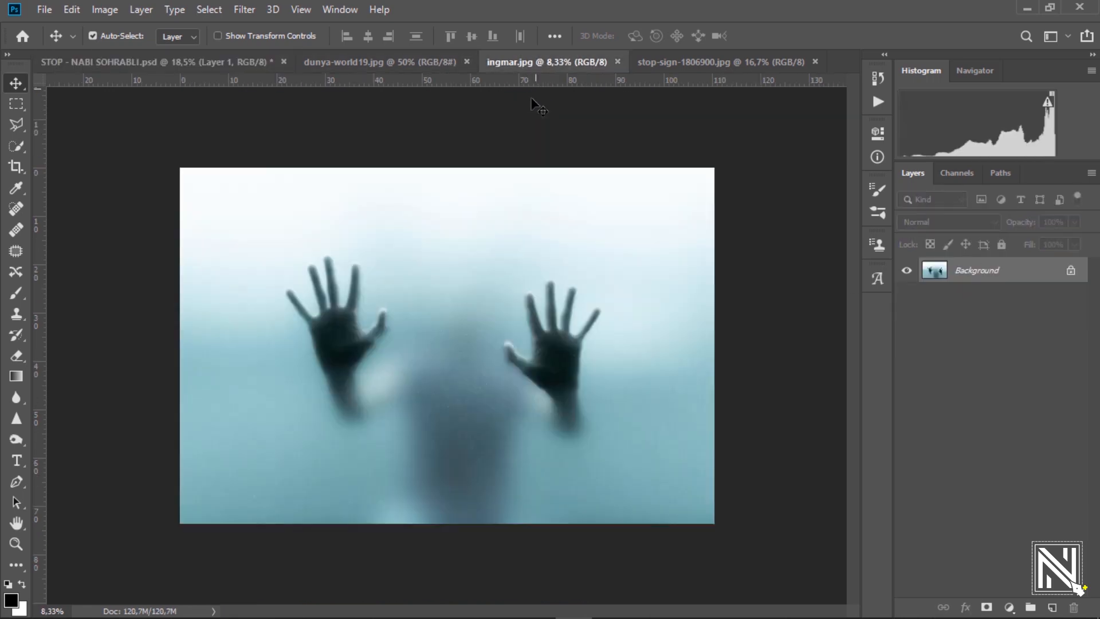
drag(196, 120, 461, 241)
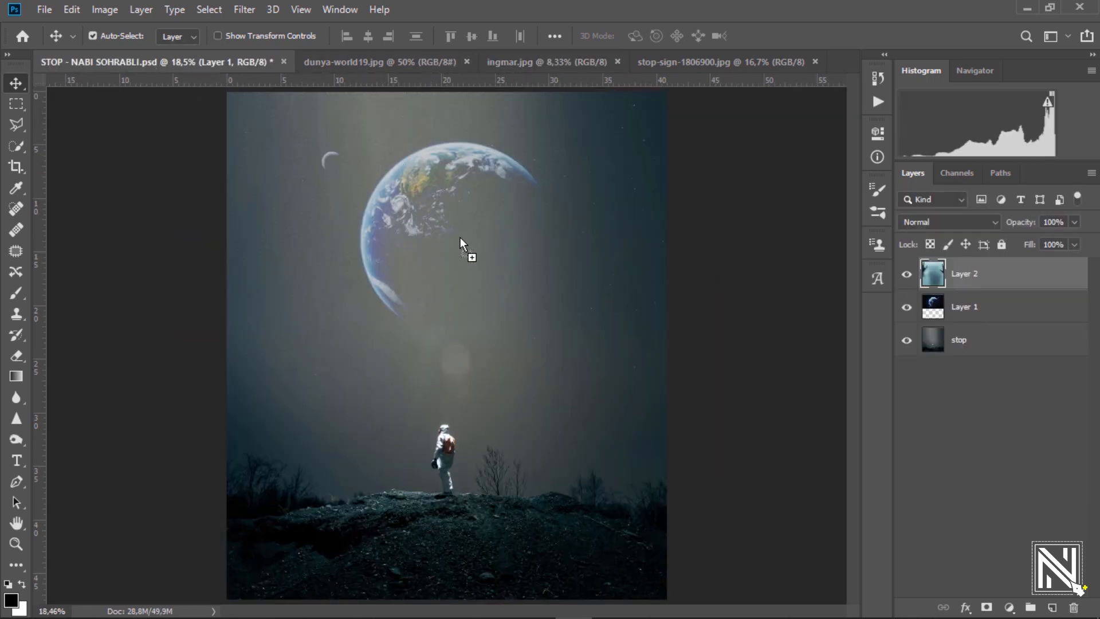
drag(596, 226, 493, 281)
key(ctrl+t)
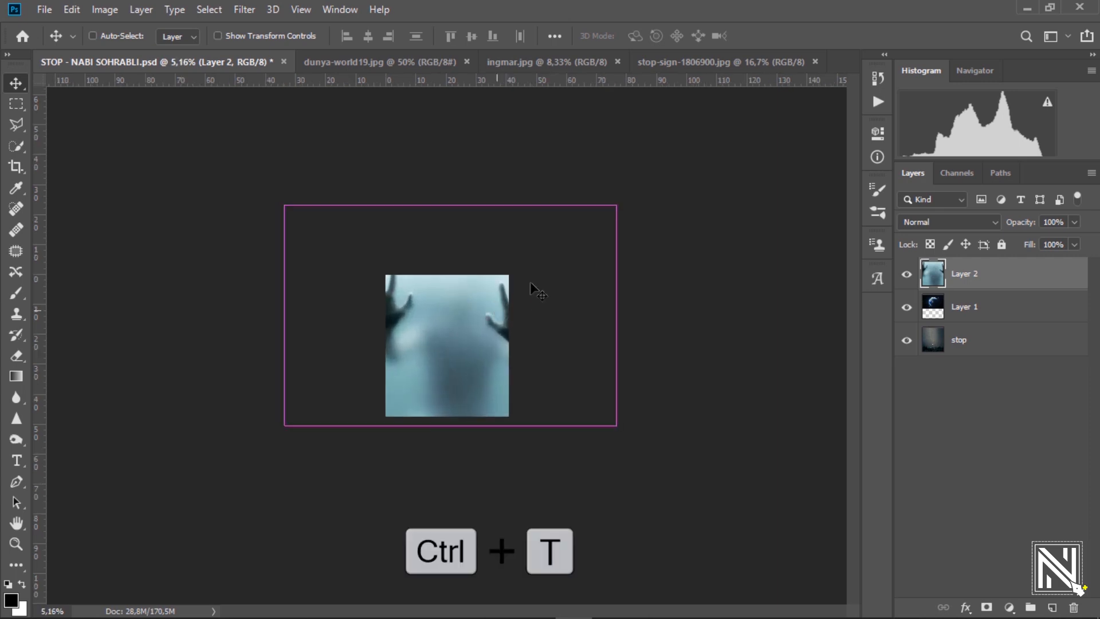
drag(615, 203, 520, 268)
drag(450, 367, 572, 374)
drag(704, 402, 757, 440)
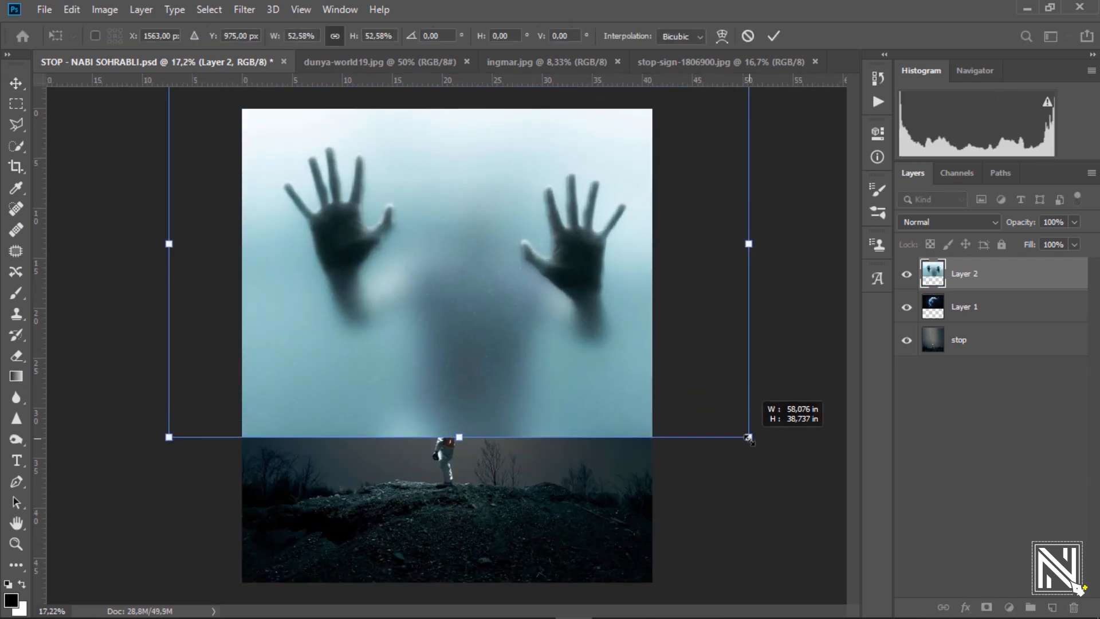
drag(621, 279, 609, 308)
key(Return)
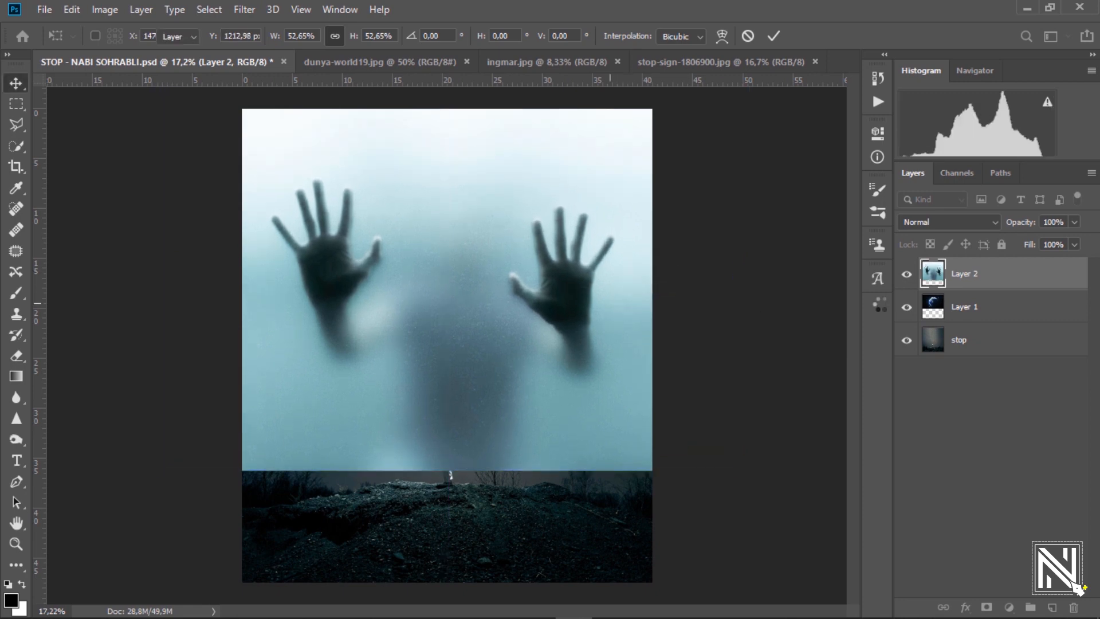
Set the hands layer to Multiply at 60% opacity.
click(956, 221)
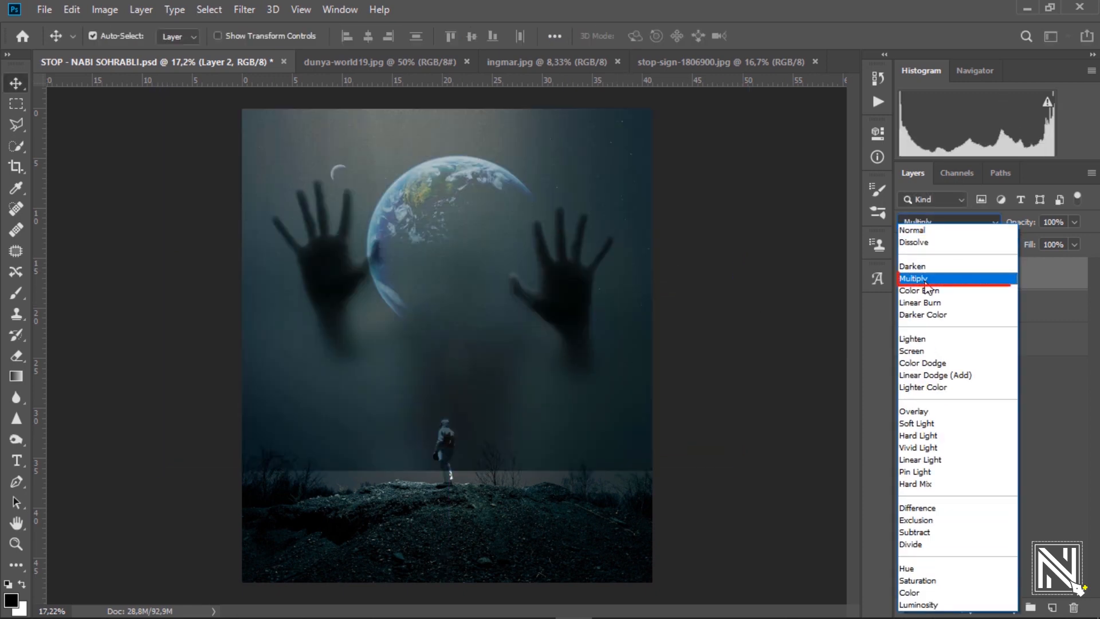
click(924, 281)
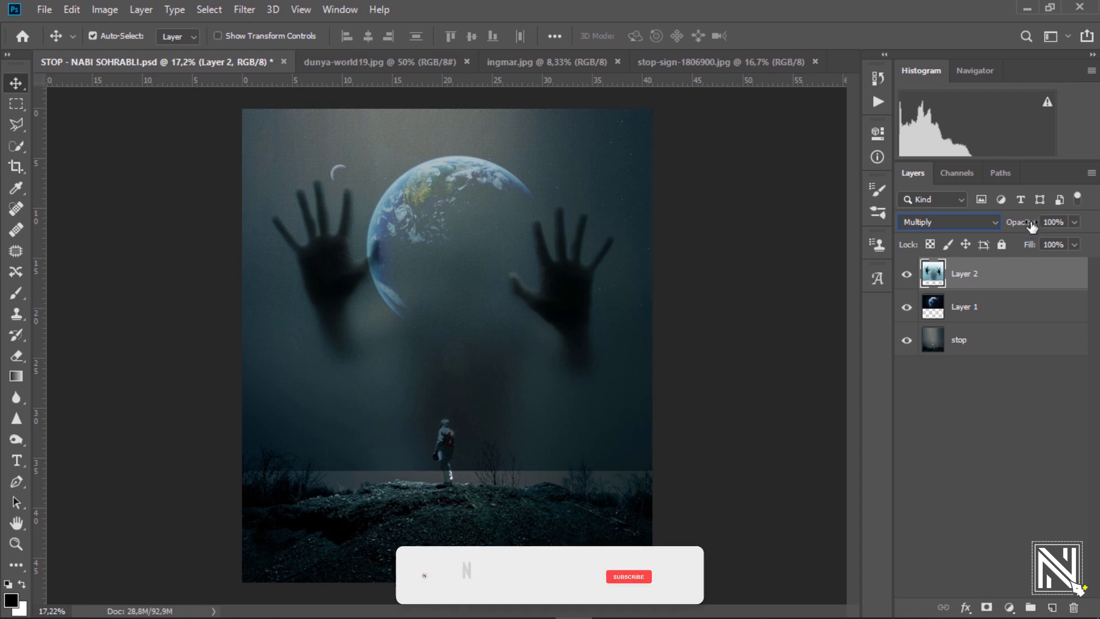
drag(1021, 223, 1001, 235)
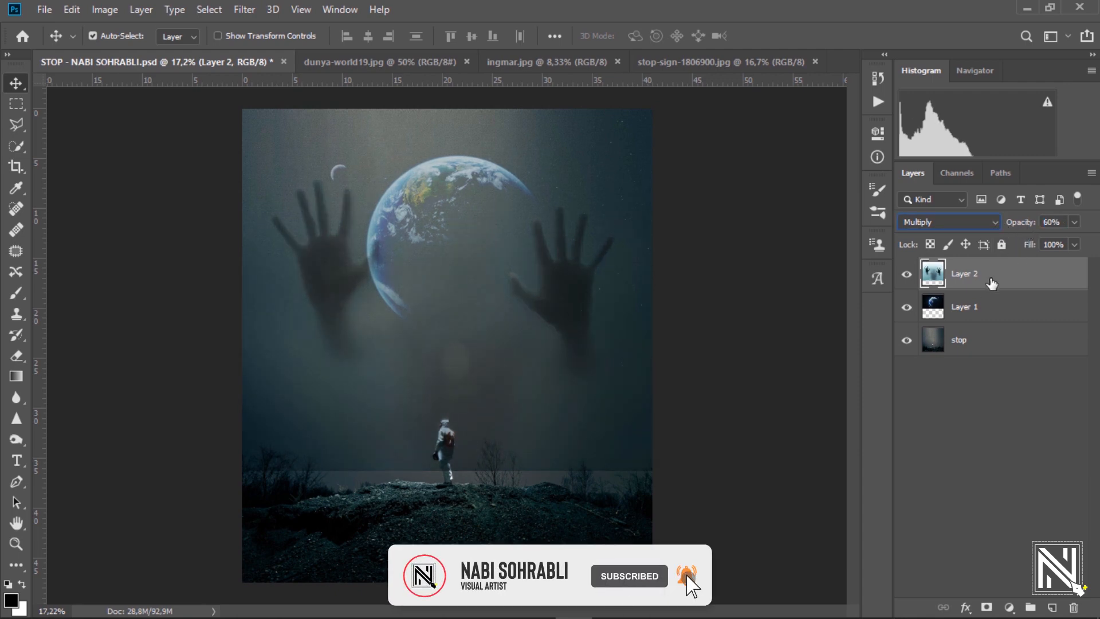
Add a layer mask to the hands layer and fade its lower part with a gradient.
click(988, 608)
click(16, 376)
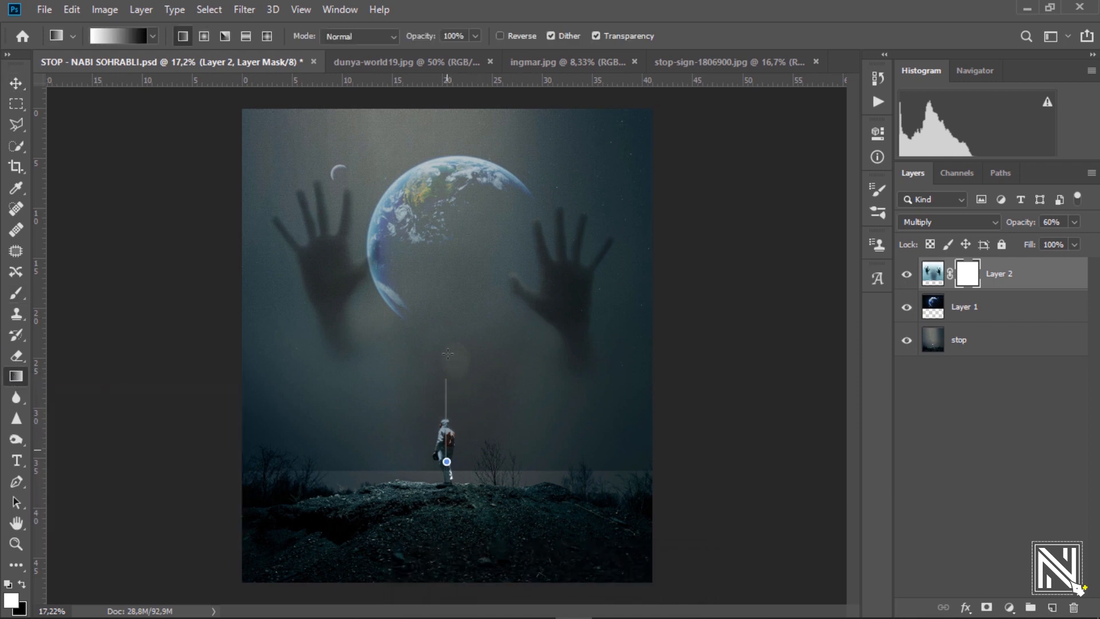
drag(448, 354, 449, 484)
key(ctrl+z)
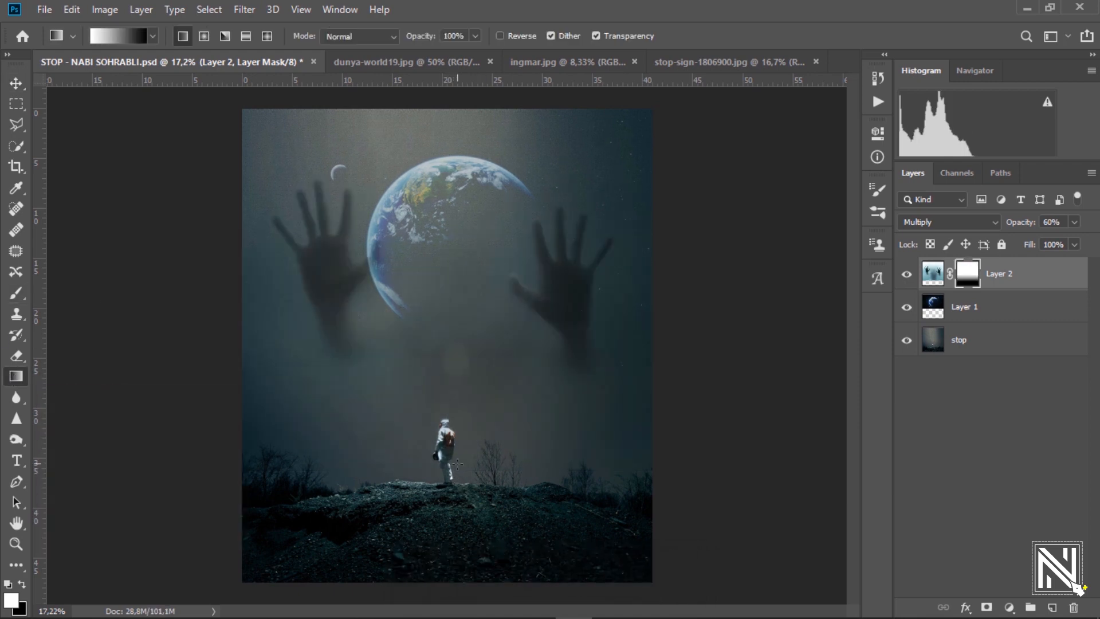
click(16, 83)
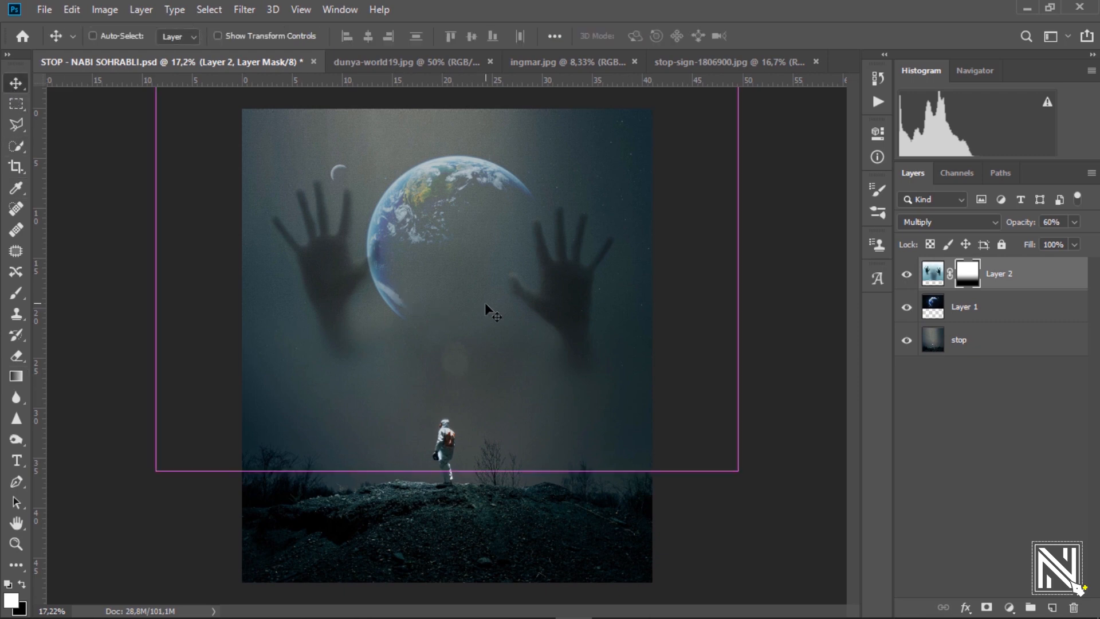
scroll(467, 297, down, 2)
scroll(474, 305, up, 1)
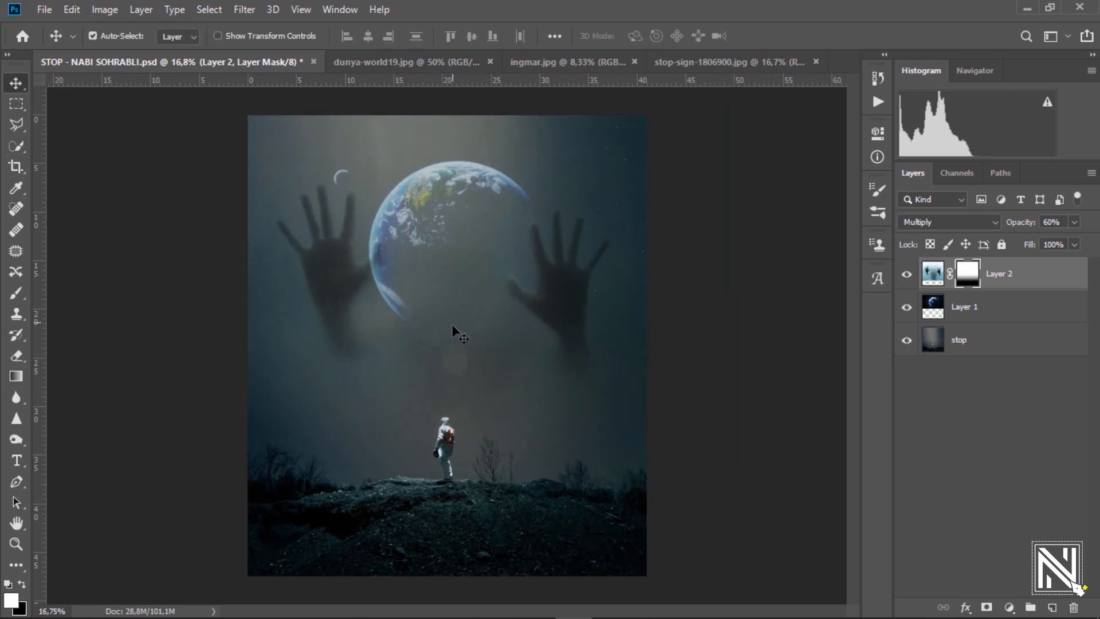
Bring the stop sign photo into the composite, shrunk and moved down-left.
click(677, 60)
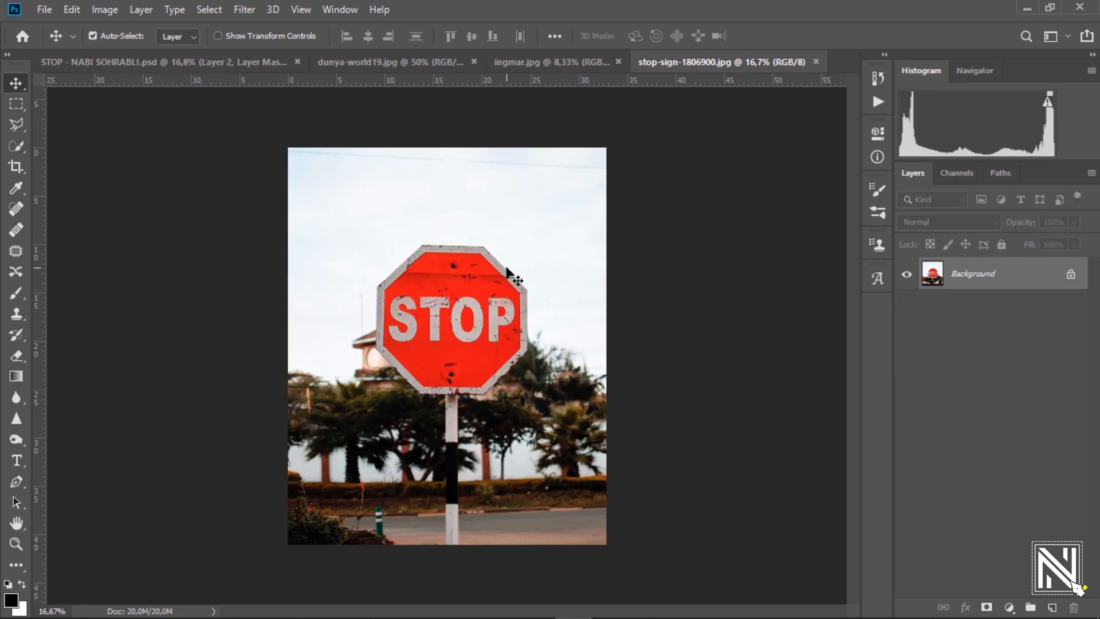
drag(204, 64, 364, 353)
key(ctrl+t)
drag(522, 154, 413, 327)
drag(351, 341, 455, 489)
key(Return)
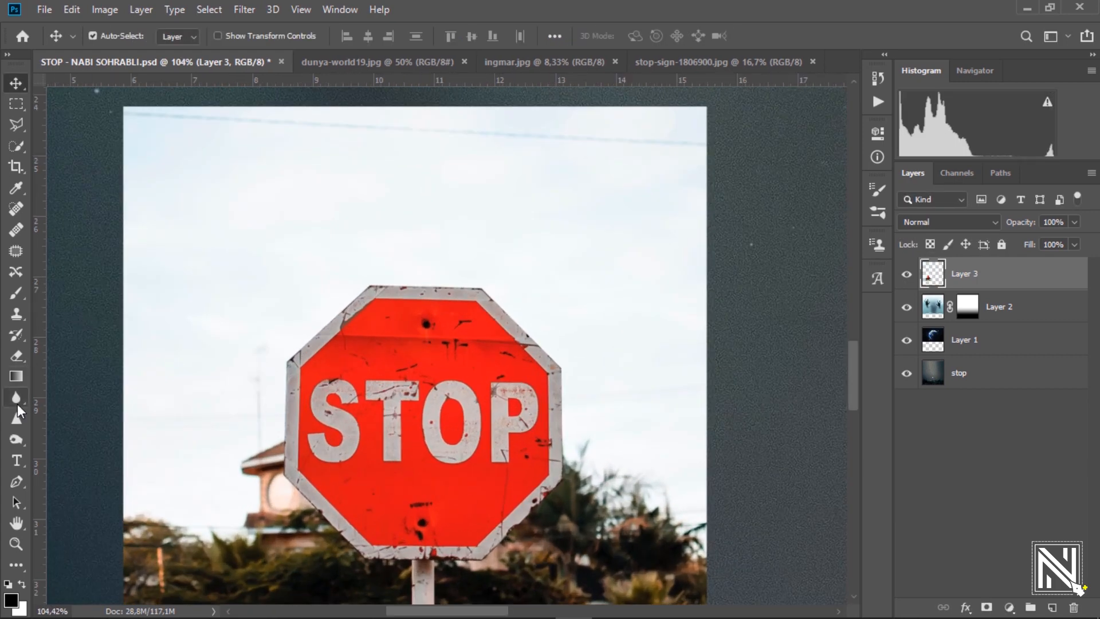
Trace the stop sign's top and left edges with the Pen tool.
click(15, 482)
drag(398, 281, 598, 313)
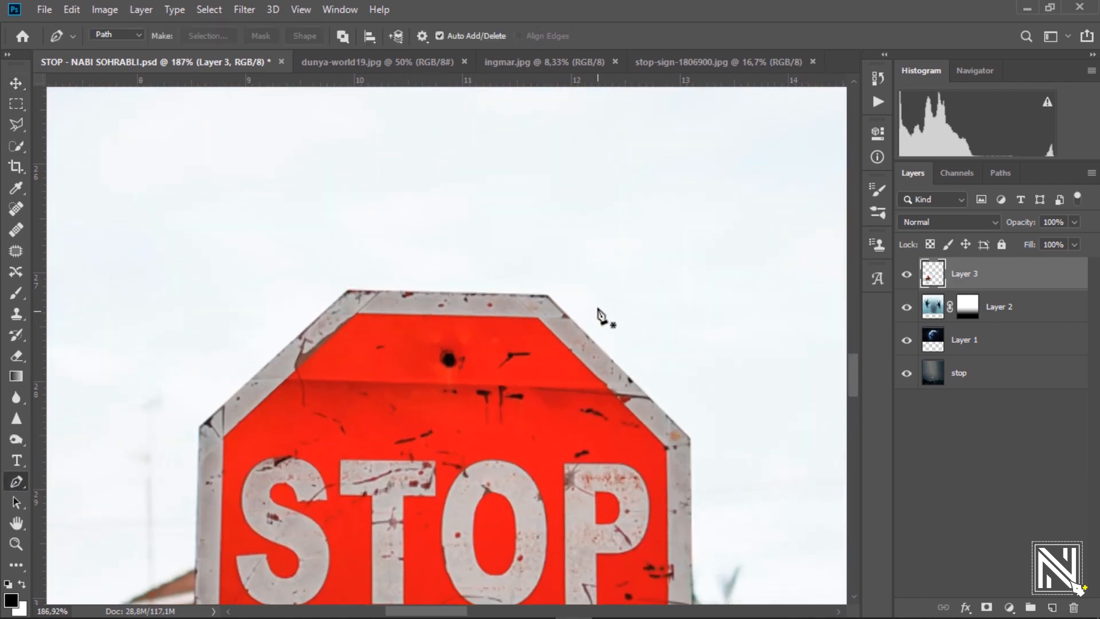
click(545, 296)
click(350, 291)
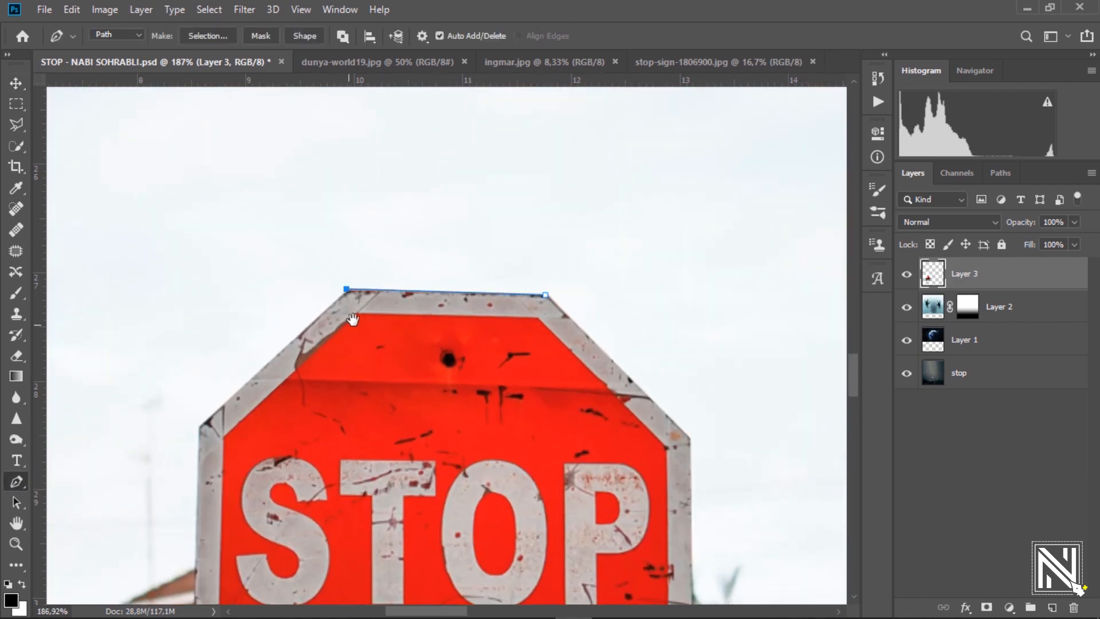
click(282, 288)
drag(353, 319, 415, 187)
key(ctrl+z)
key(ctrl+z)
click(411, 165)
click(260, 293)
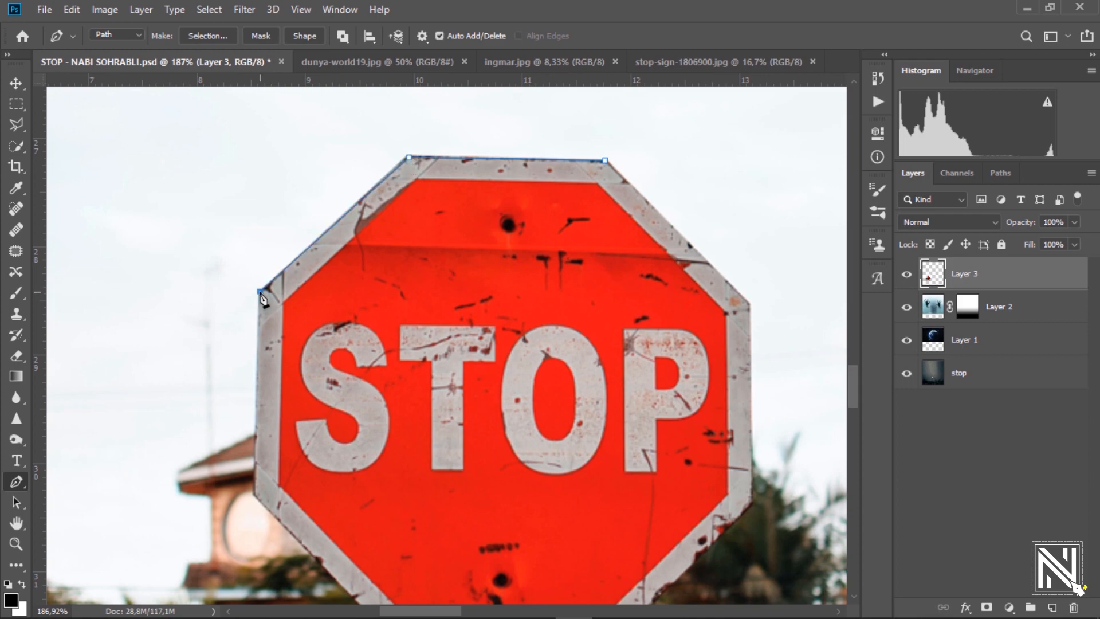
drag(263, 298, 247, 175)
click(237, 375)
click(382, 524)
Continue the path around the post and the sign's right side, closing it at the start.
click(465, 526)
drag(465, 539, 385, 53)
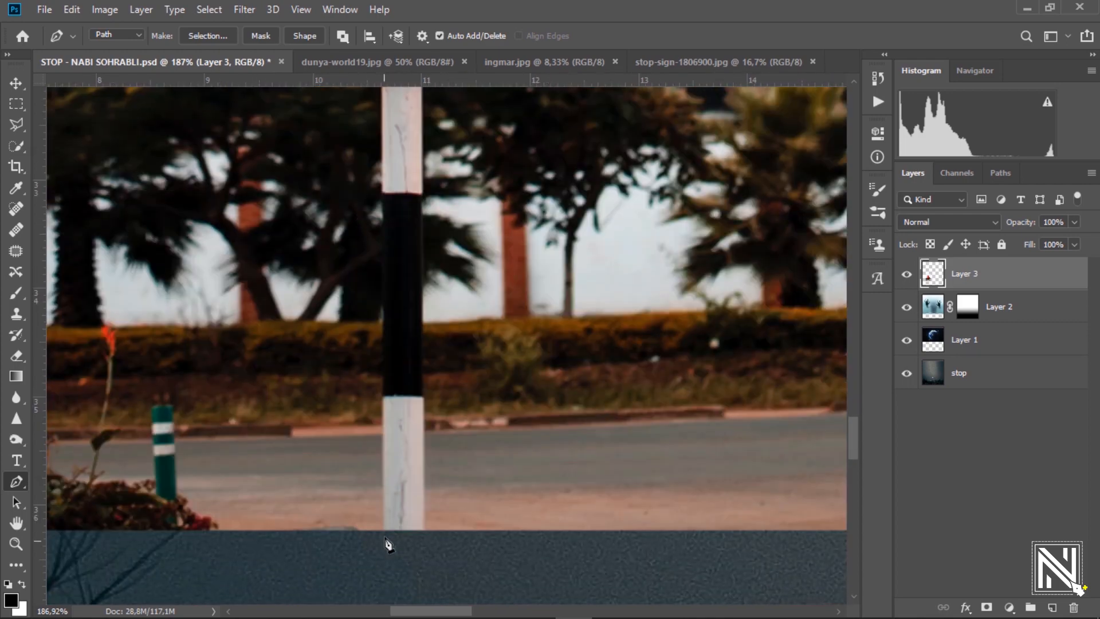
click(383, 531)
click(422, 530)
drag(440, 138, 425, 430)
click(407, 332)
click(494, 332)
drag(496, 339, 369, 466)
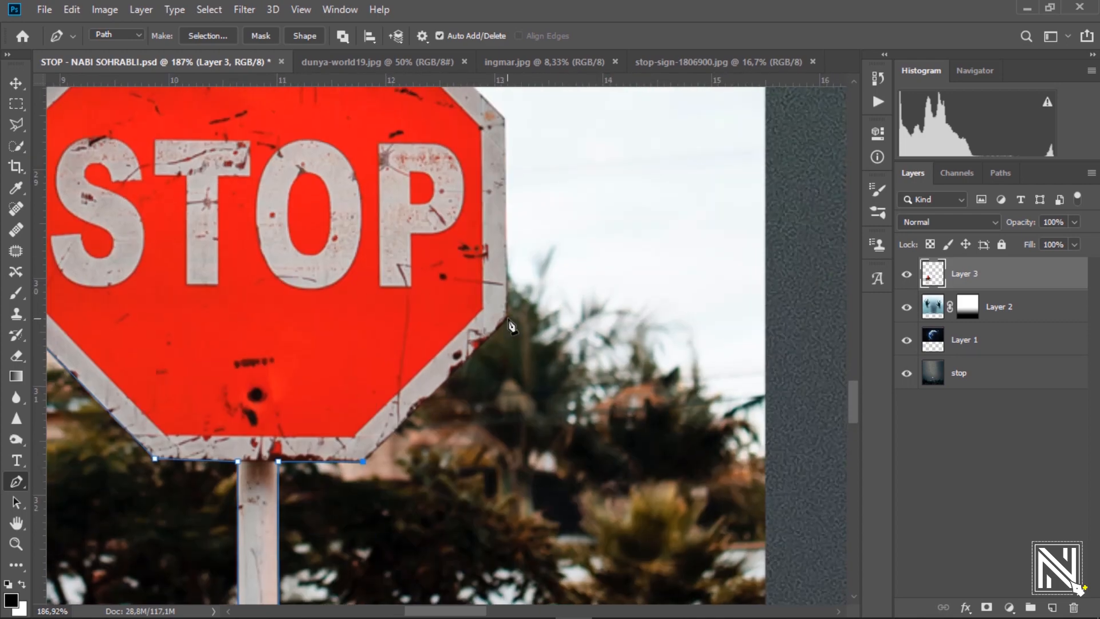
click(509, 315)
drag(446, 374, 405, 586)
click(464, 328)
click(321, 186)
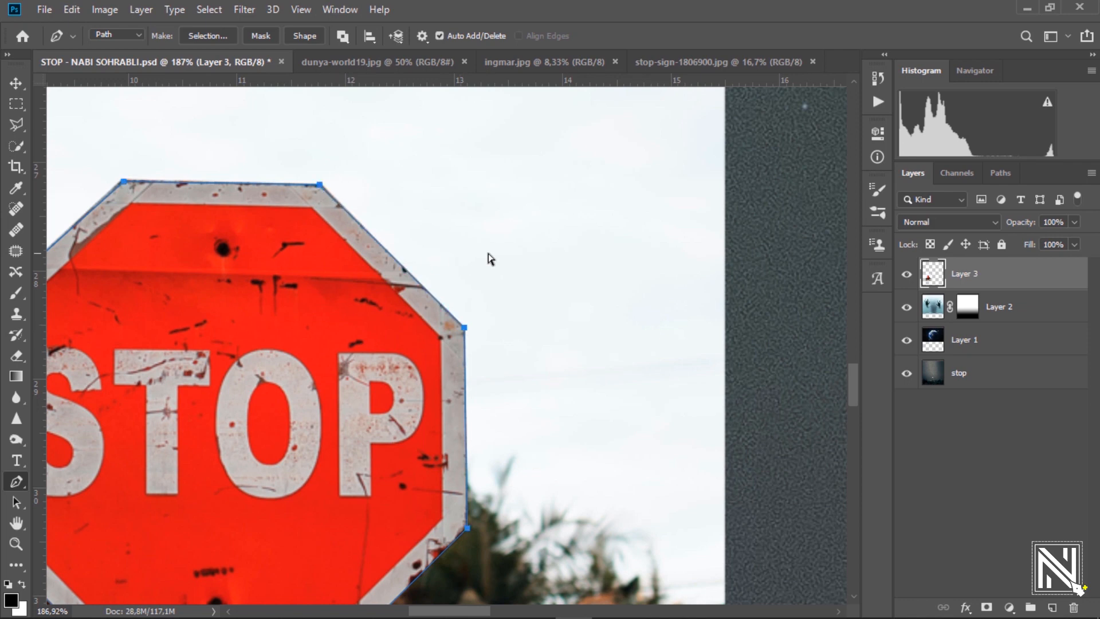
scroll(488, 253, down, 5)
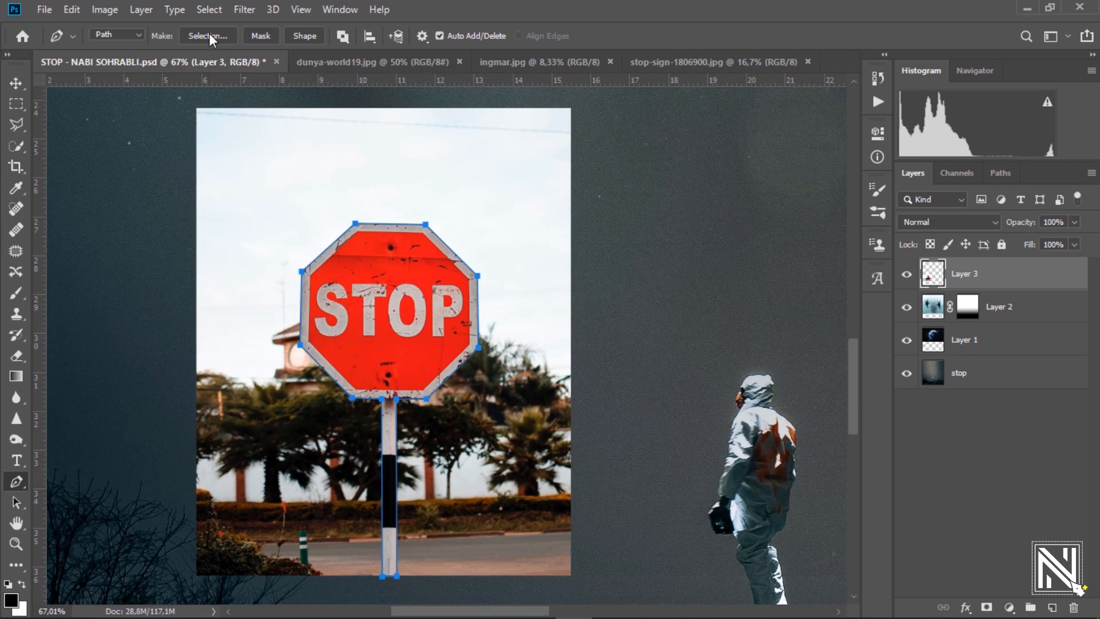
Turn the path into a selection, invert it and delete the photo background.
click(207, 36)
click(601, 145)
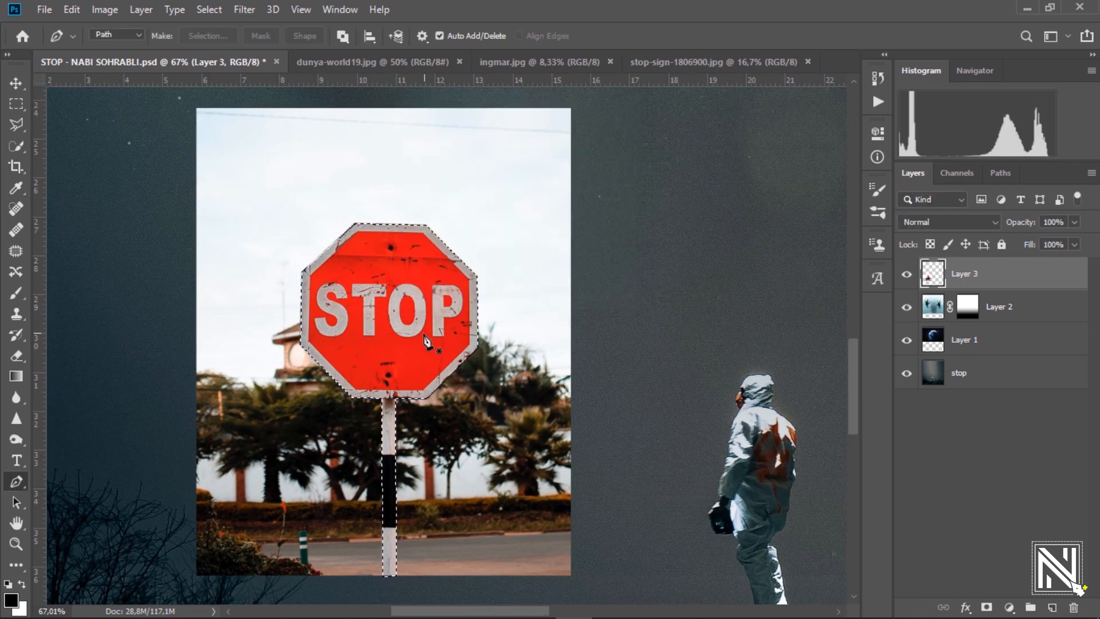
key(ctrl+shift+i)
key(Delete)
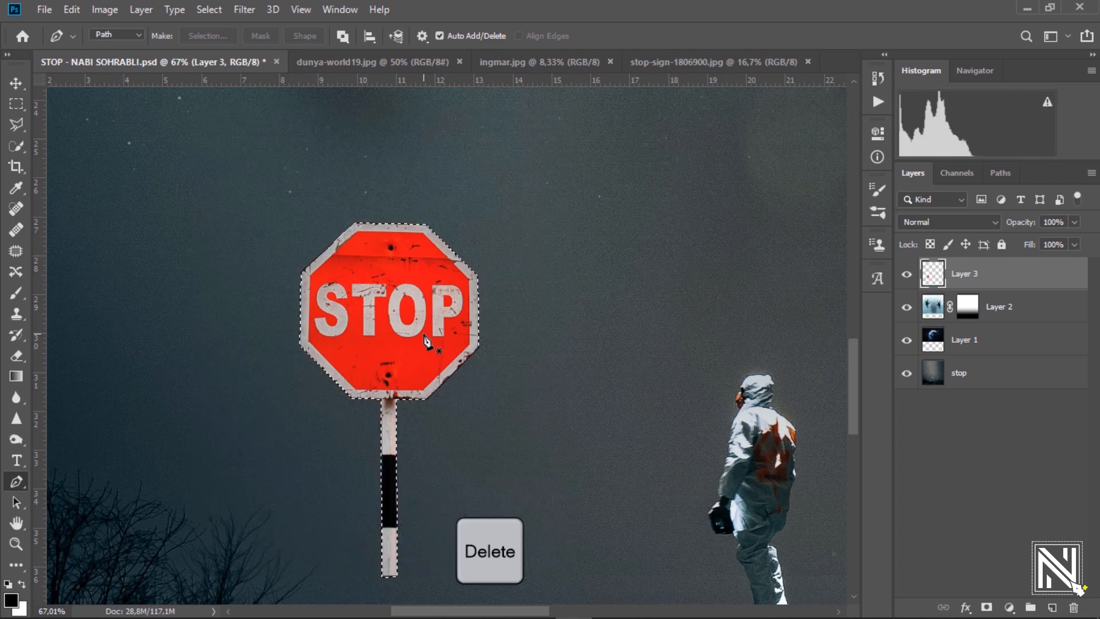
key(ctrl+d)
Place the cut-out stop sign on the hill left of the astronaut.
click(16, 84)
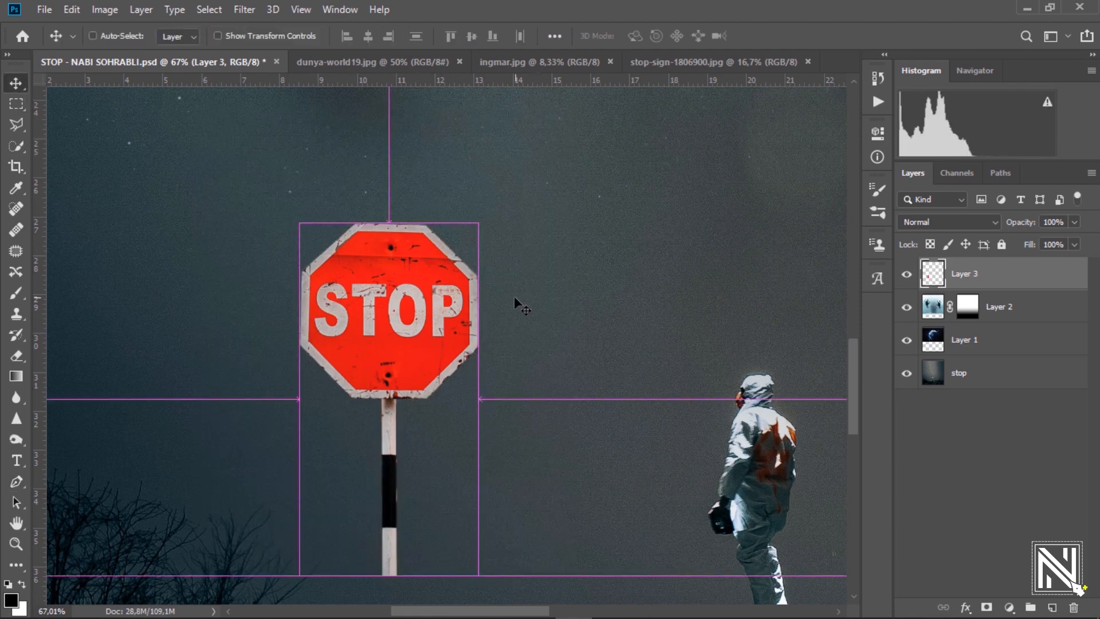
key(ctrl+minus)
drag(426, 297, 431, 297)
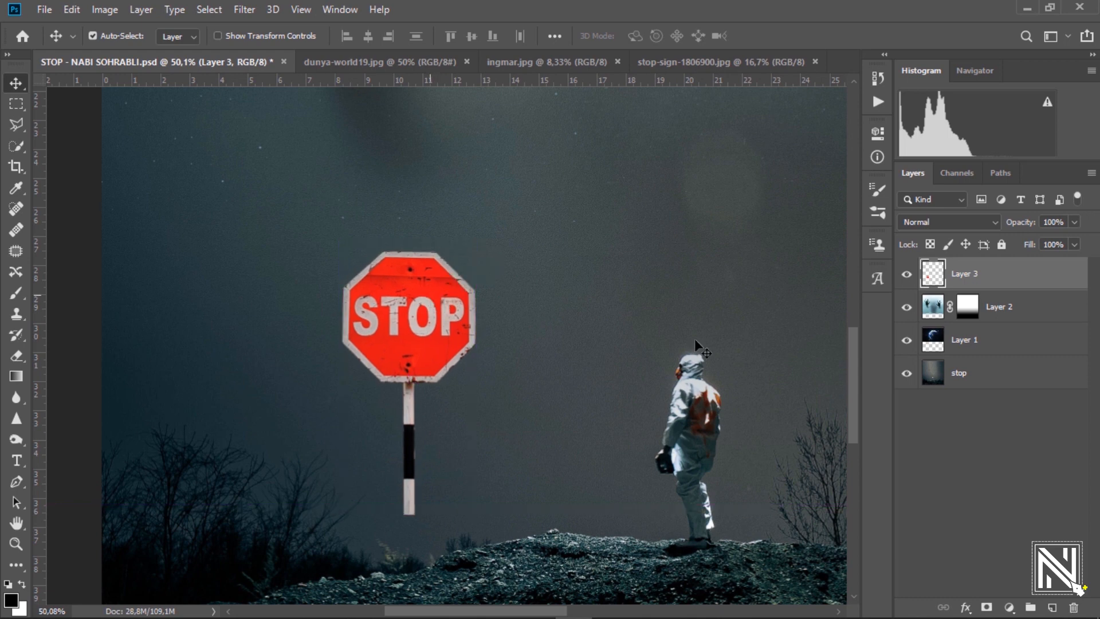
Copy the lower section of the post onto a new layer.
click(20, 107)
drag(433, 485, 483, 520)
drag(367, 383, 427, 544)
key(ctrl+c)
key(ctrl+v)
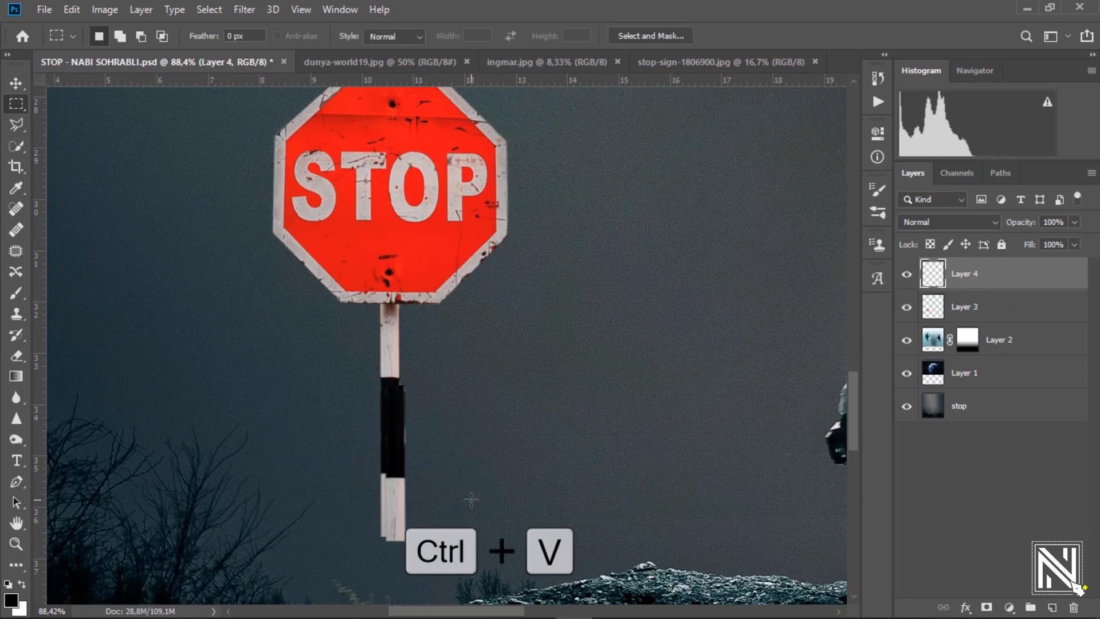
Rotate the copied post piece 180° and move it down toward the ground.
key(v)
key(ctrl+t)
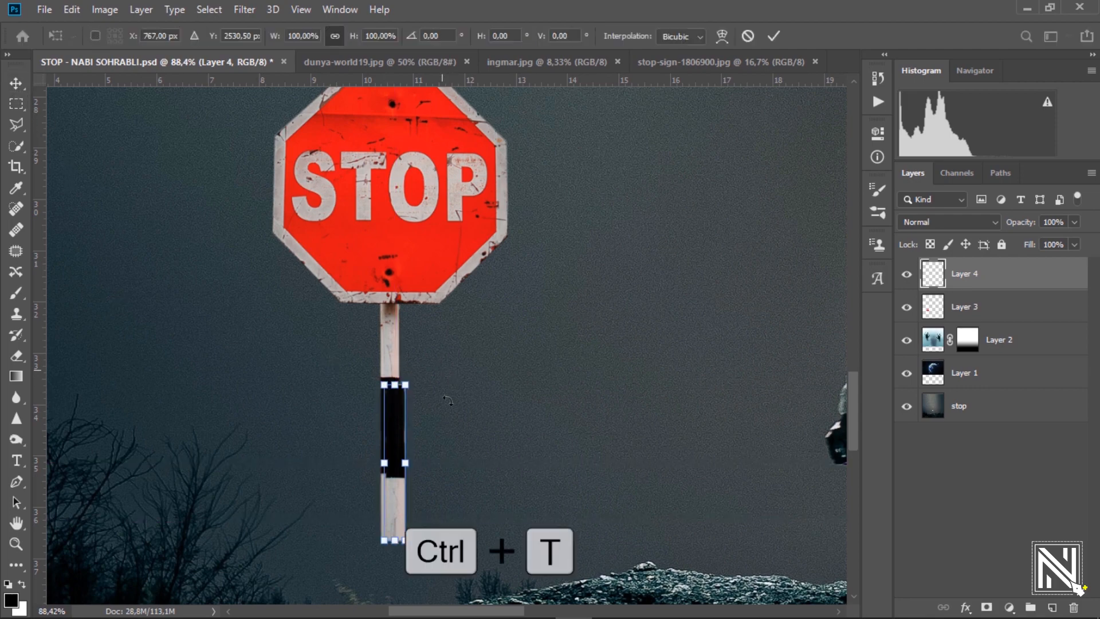
drag(451, 381, 353, 565)
scroll(410, 528, up, 4)
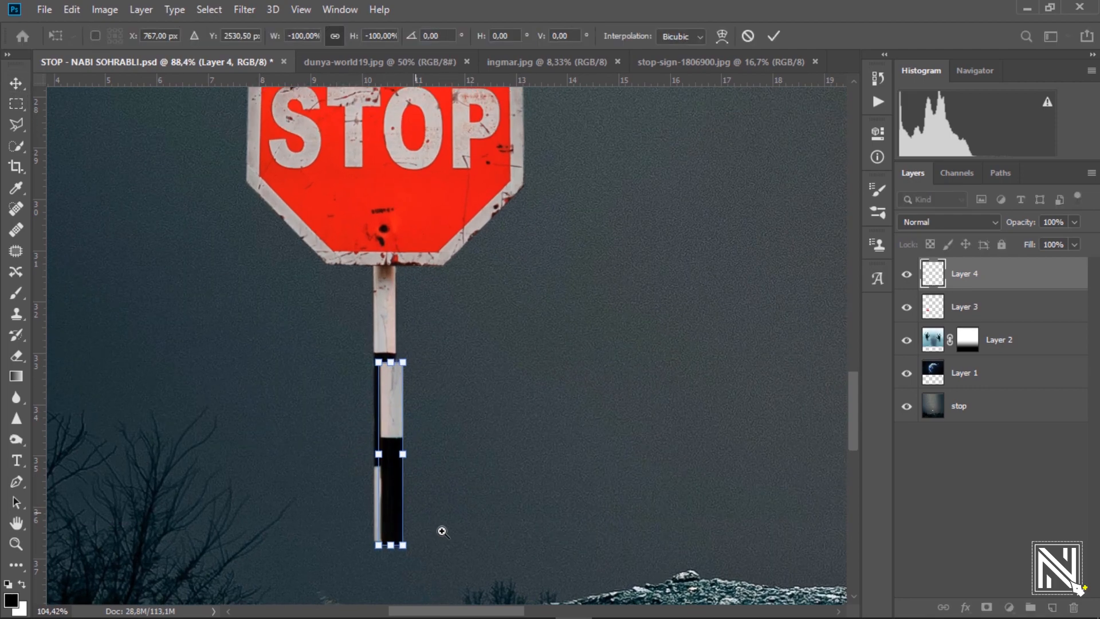
scroll(491, 352, down, 1)
drag(437, 221, 429, 395)
key(Return)
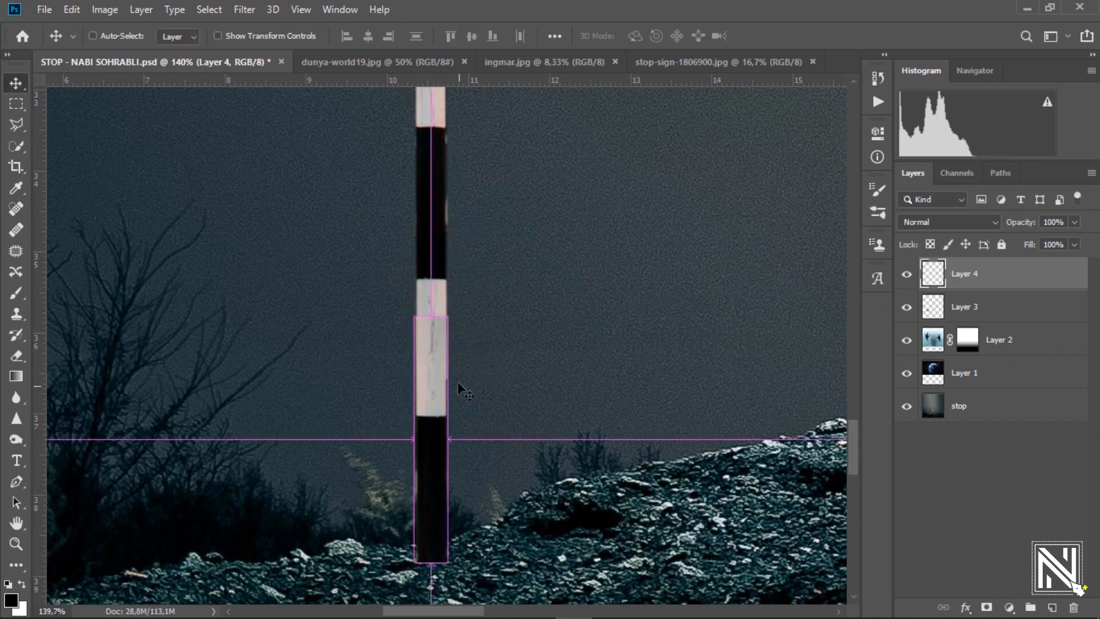
Nudge the flipped post piece slightly right to line up with the pole.
drag(428, 339, 449, 370)
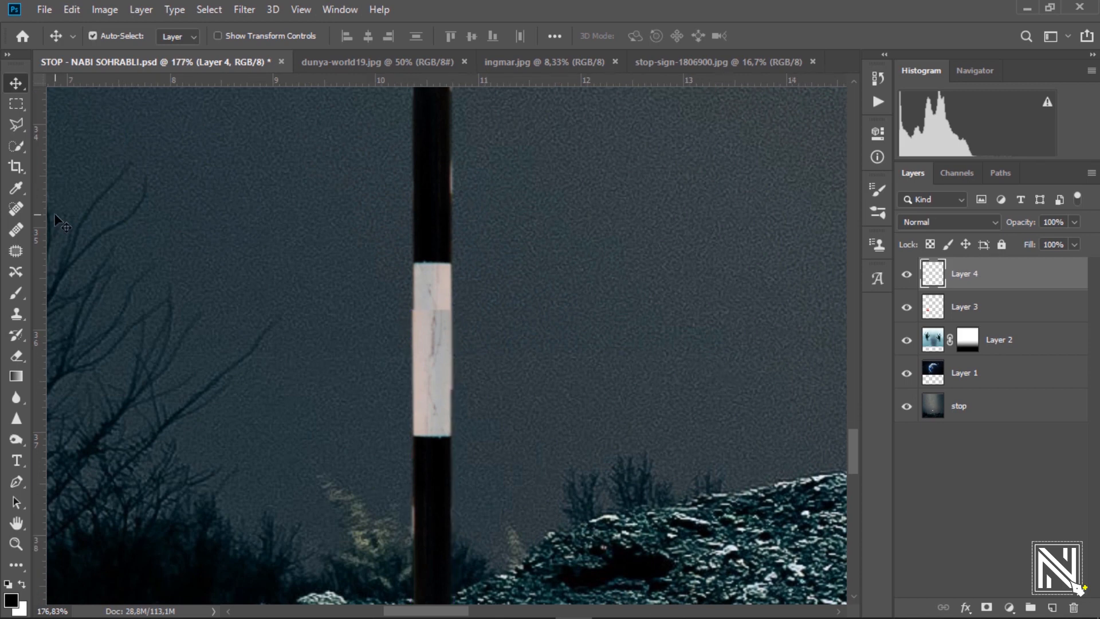
click(17, 355)
right_click(413, 266)
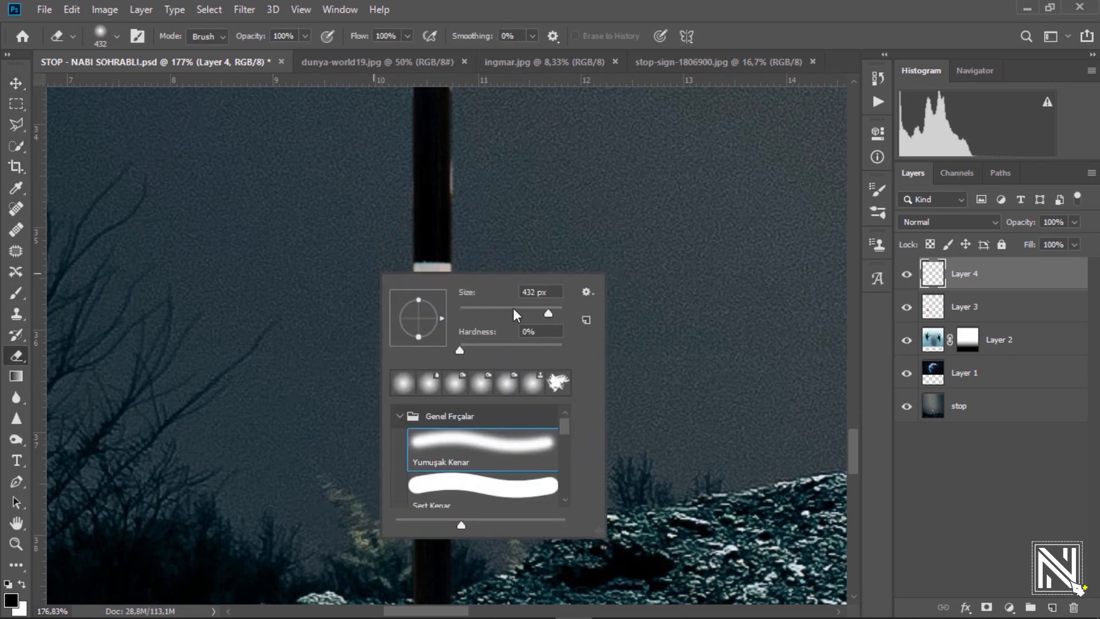
click(558, 38)
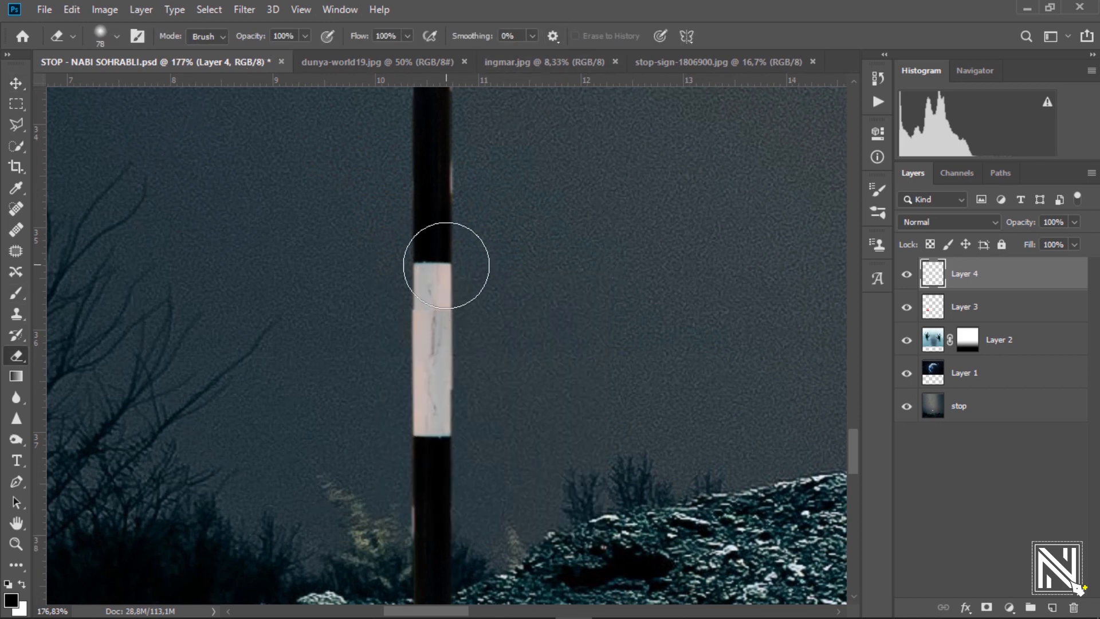
click(16, 83)
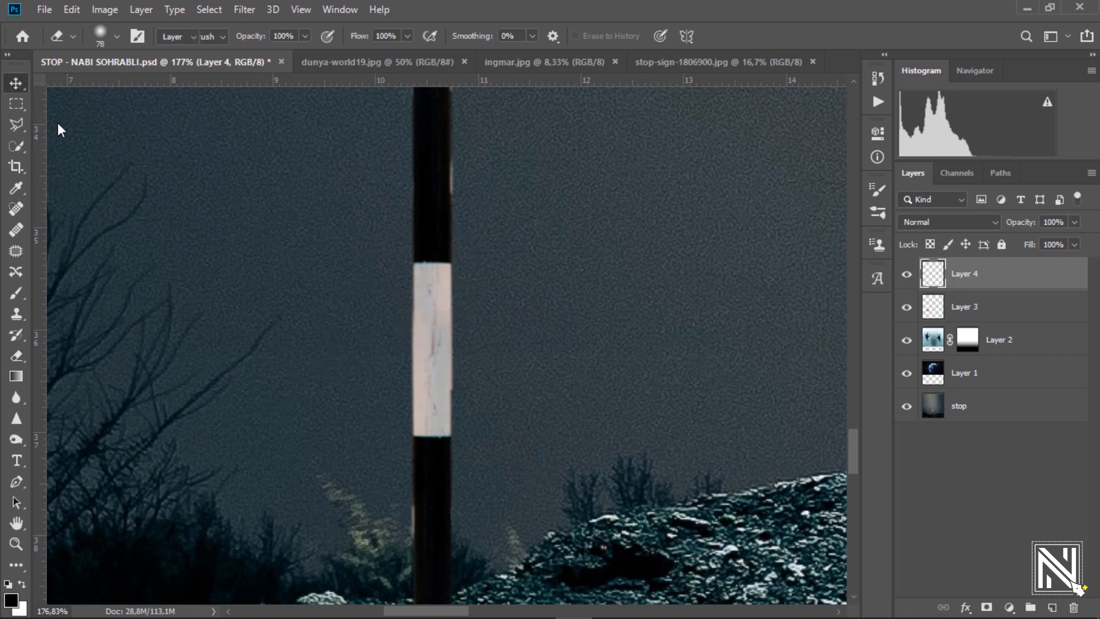
key(Right)
key(Right)
scroll(278, 281, down, 5)
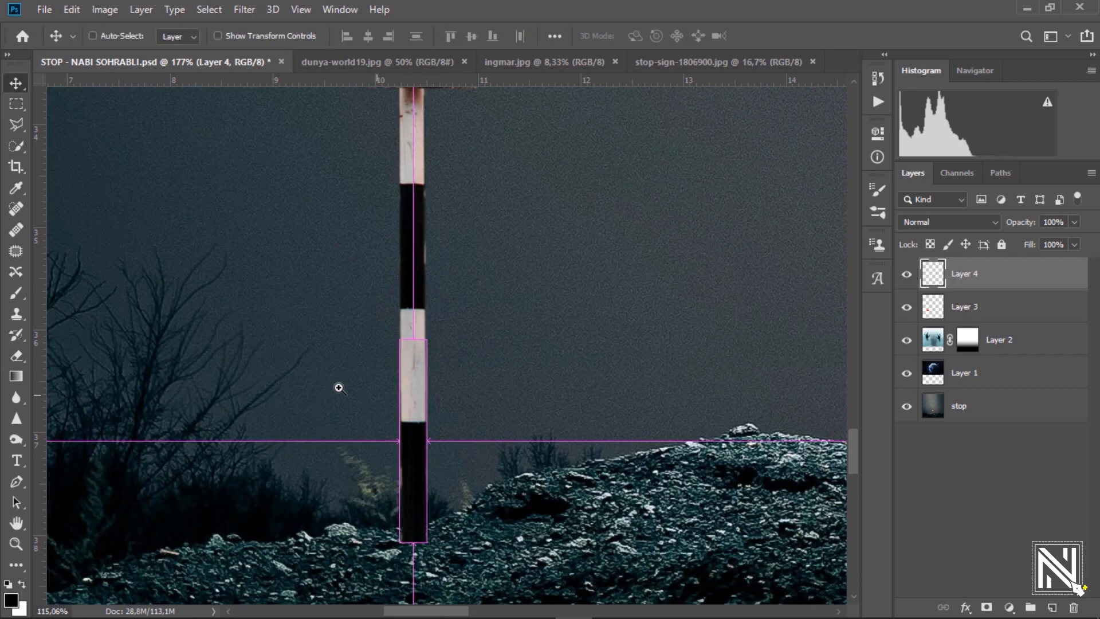
Erase the pole's black base with a small soft eraser so it fades into the rocks.
scroll(396, 314, up, 5)
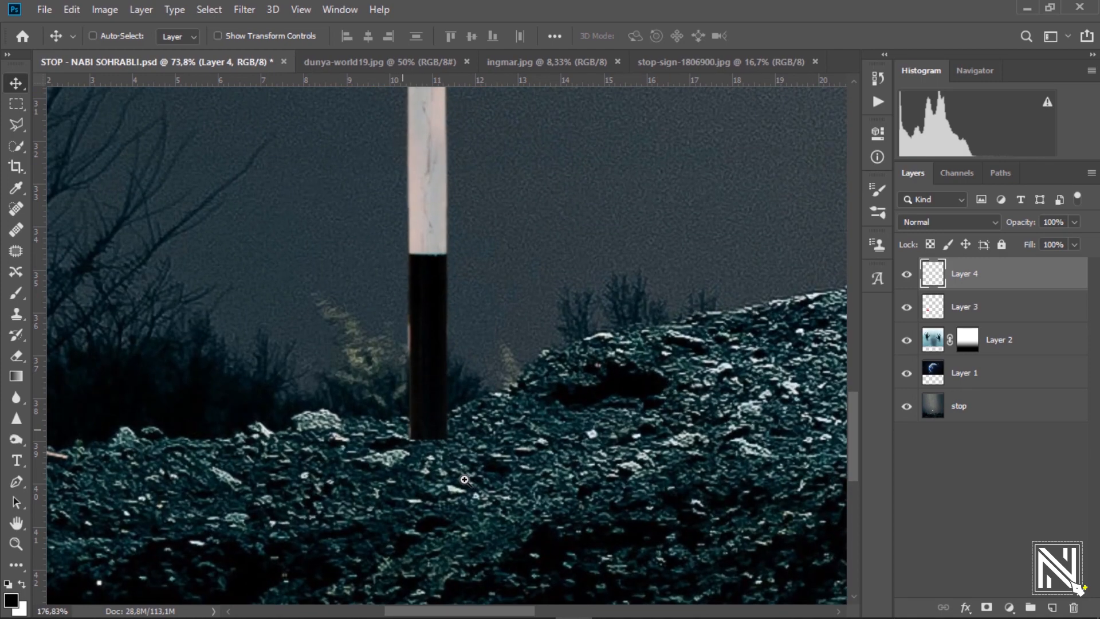
click(16, 355)
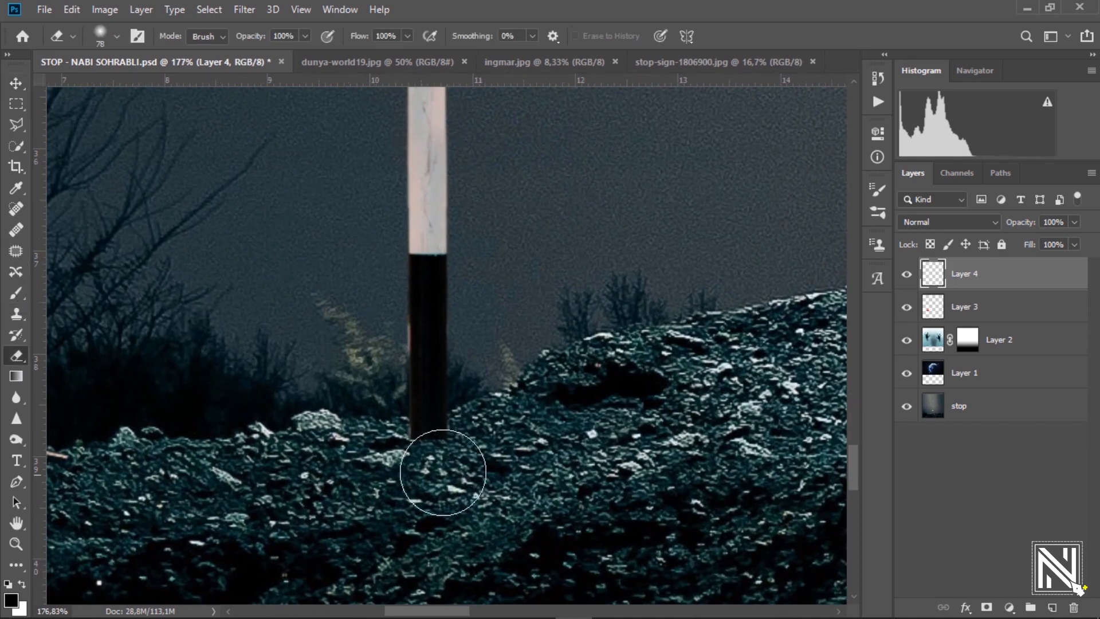
right_click(561, 447)
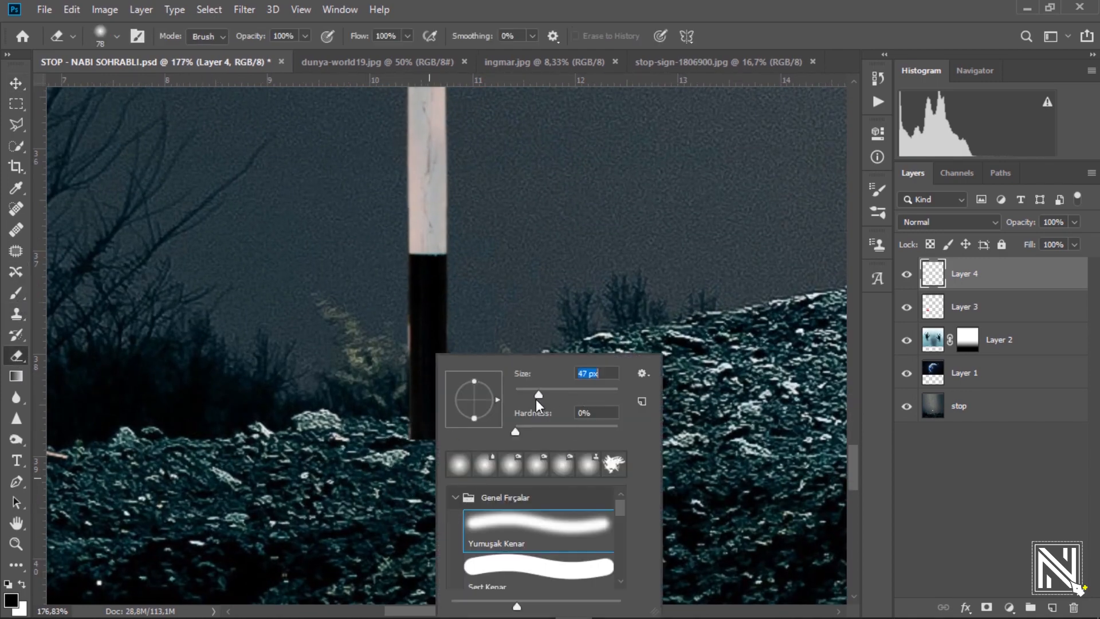
click(582, 8)
mouse_move(405, 456)
mouse_down()
mouse_move(466, 453)
mouse_move(392, 451)
mouse_move(457, 442)
mouse_up()
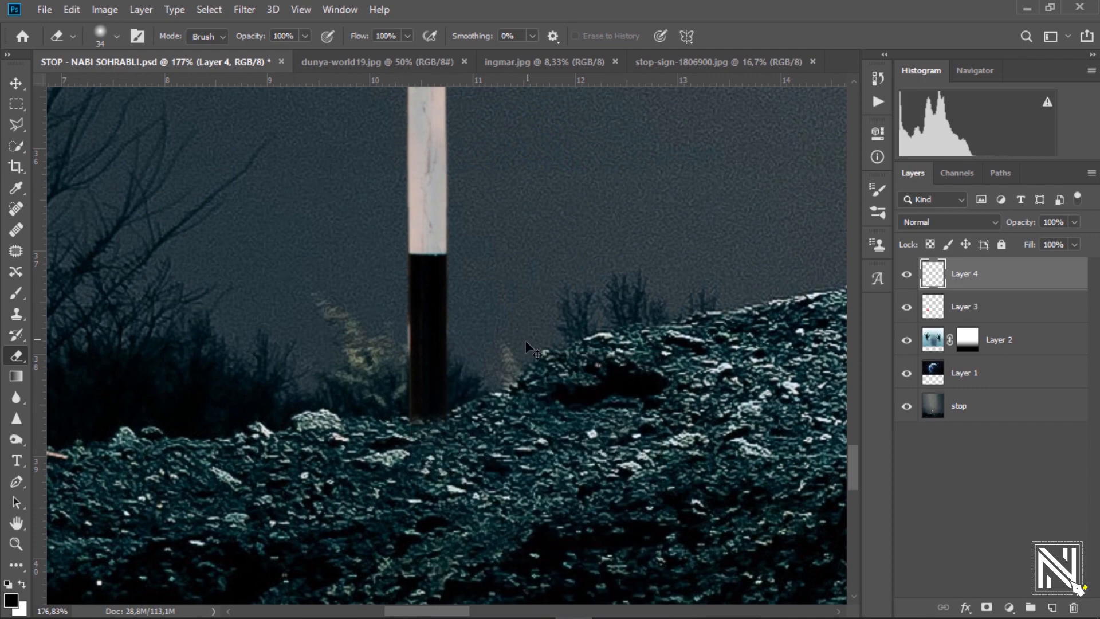
drag(509, 324, 401, 363)
drag(511, 287, 459, 324)
drag(447, 376, 427, 467)
Merge Layer 3 and Layer 4 into a single layer.
click(17, 86)
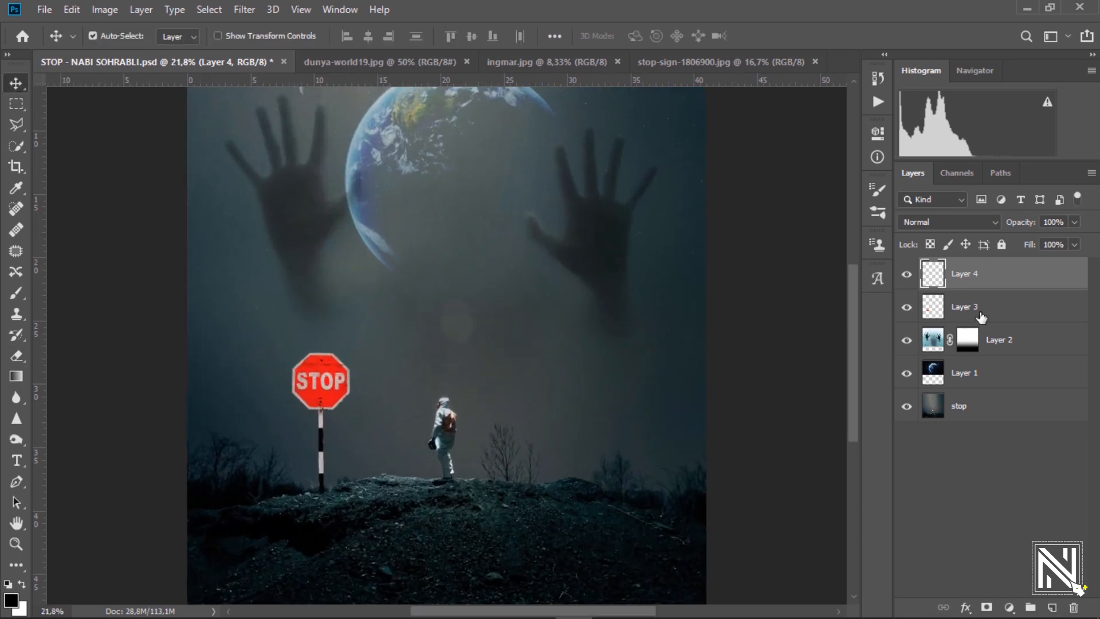
shift+click(985, 308)
right_click(986, 308)
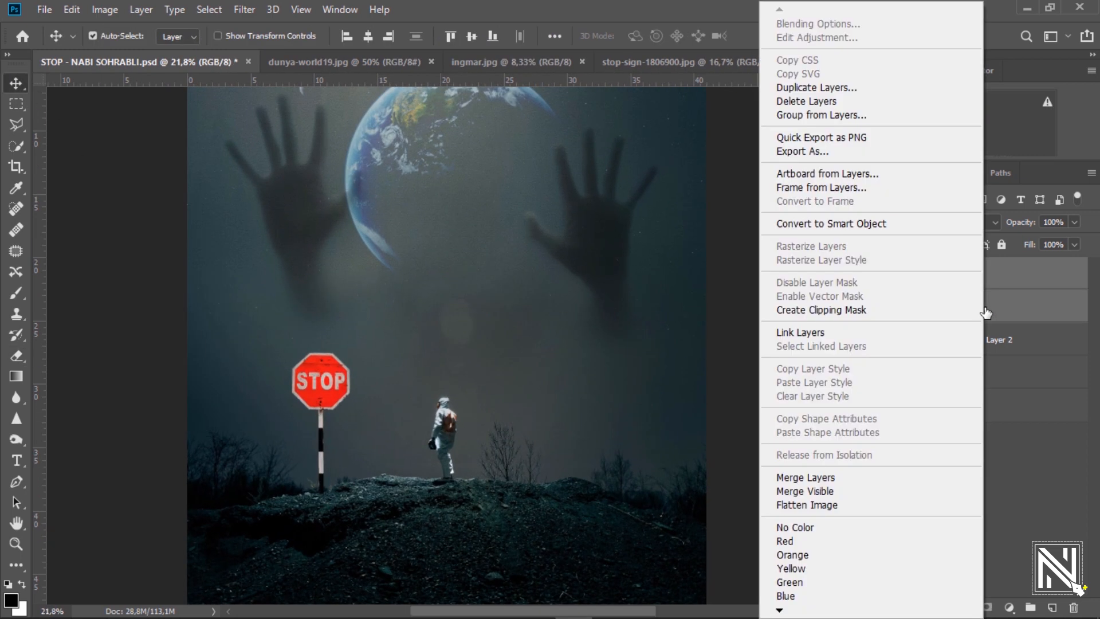
click(813, 478)
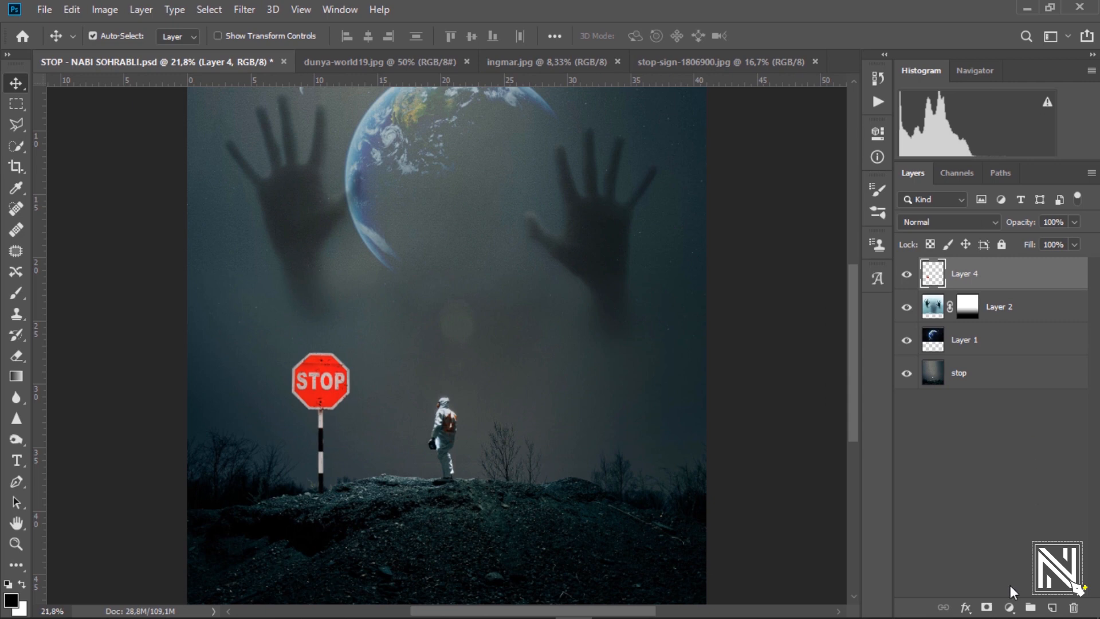
click(1010, 607)
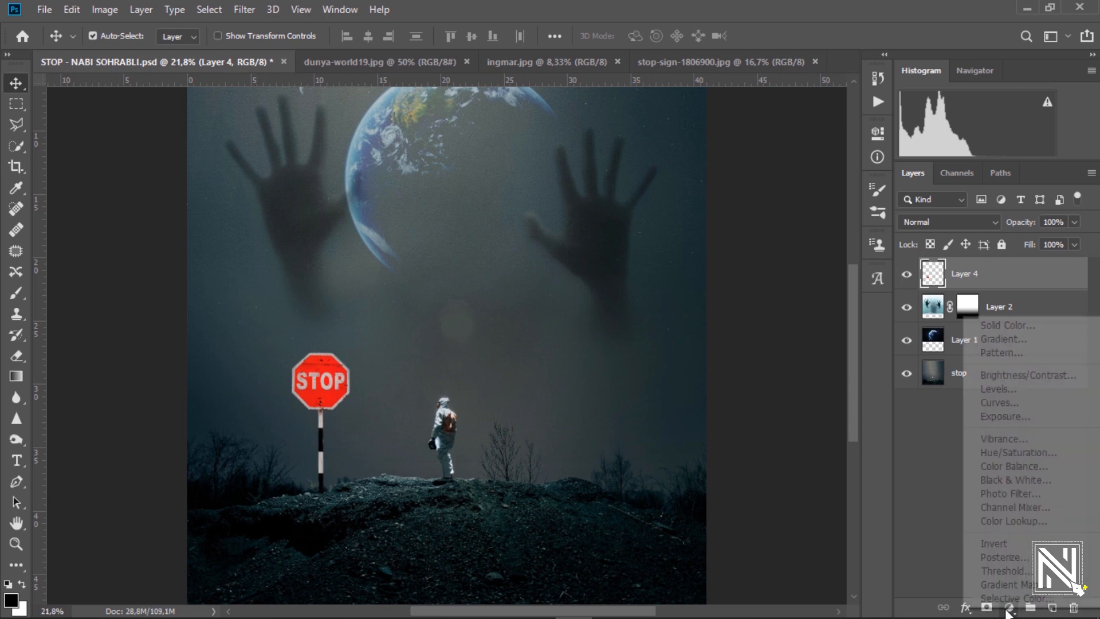
Darken the stop sign with a clipped Hue/Saturation layer: Hue -5, Saturation +16, Lightness -37.
click(1018, 458)
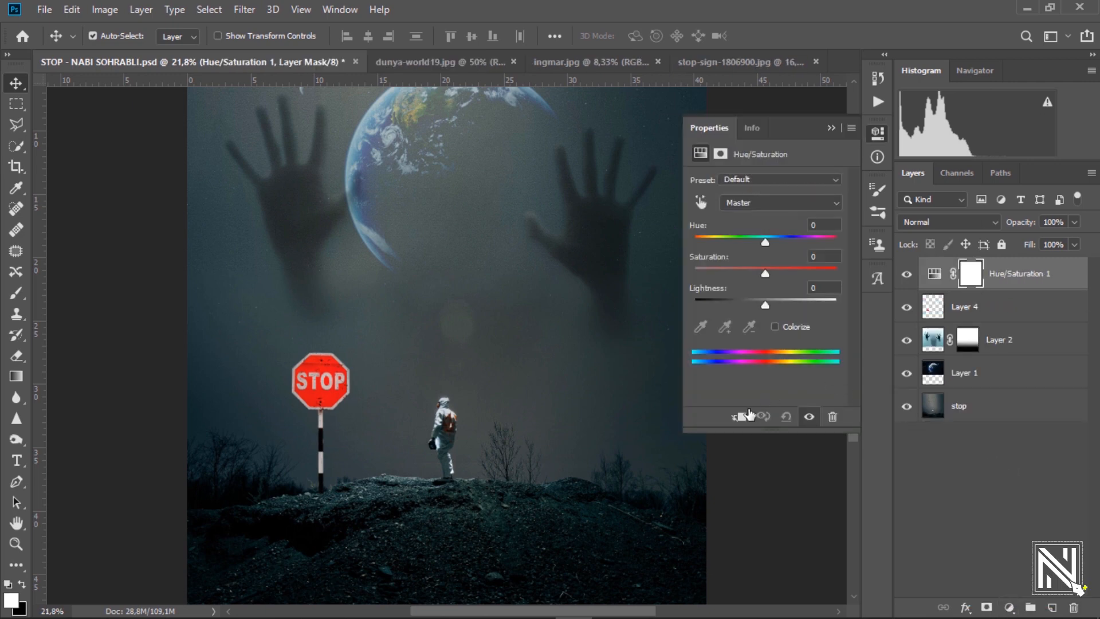
click(740, 417)
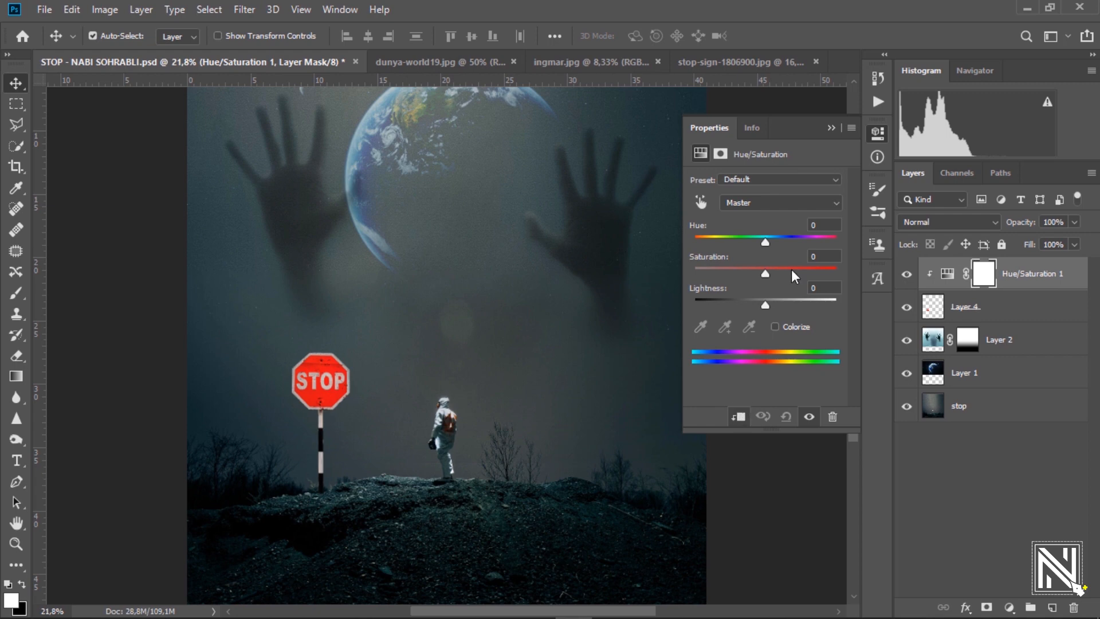
drag(766, 242, 762, 242)
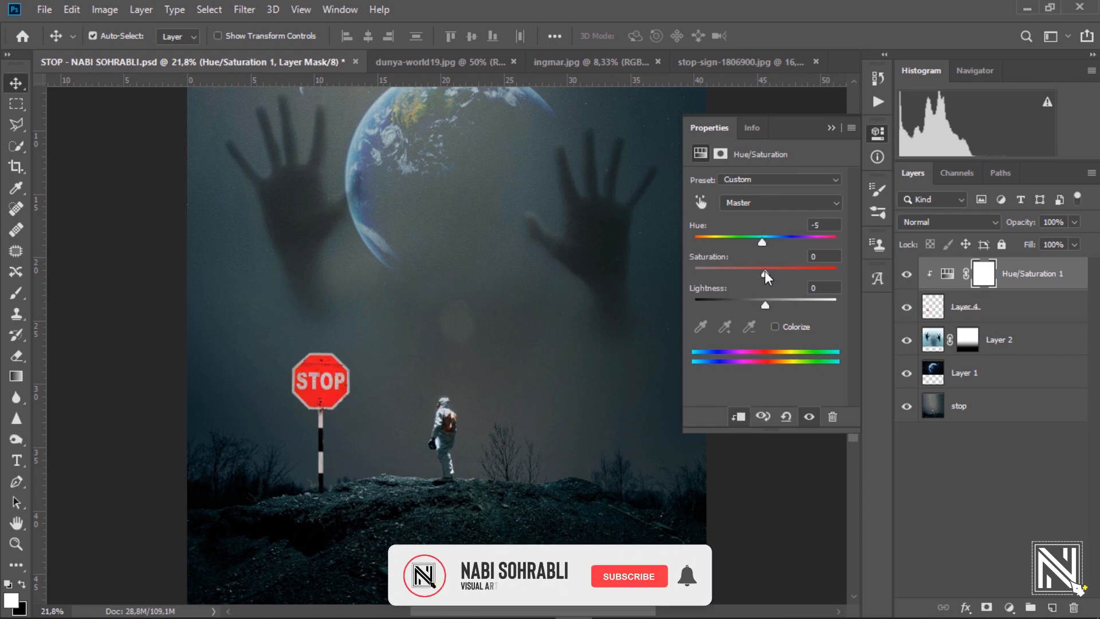
drag(765, 270, 778, 274)
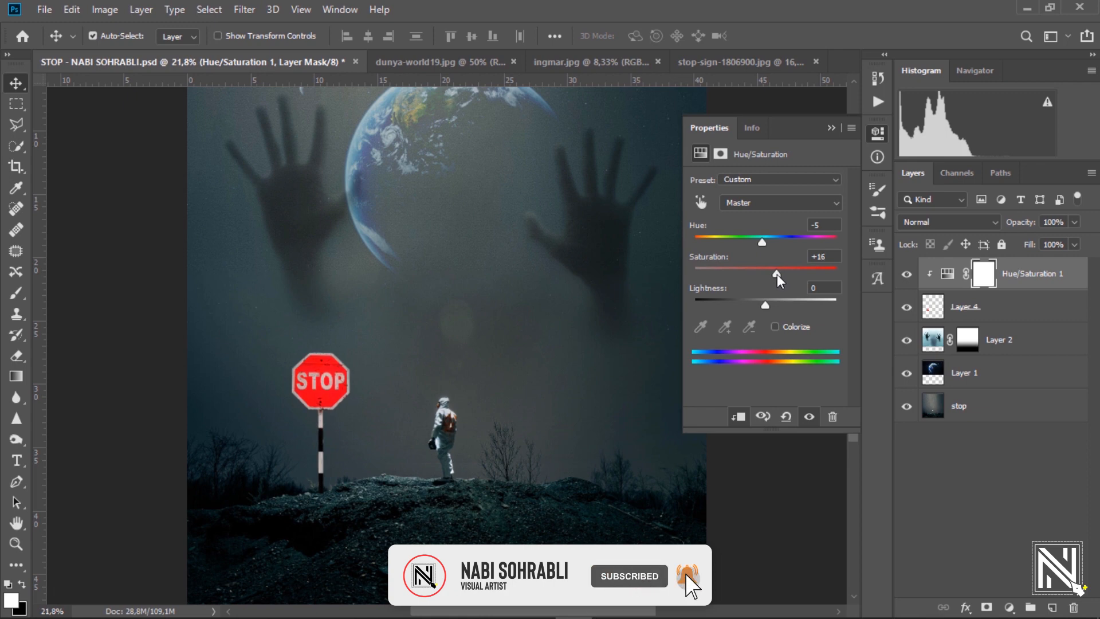
drag(761, 307, 741, 321)
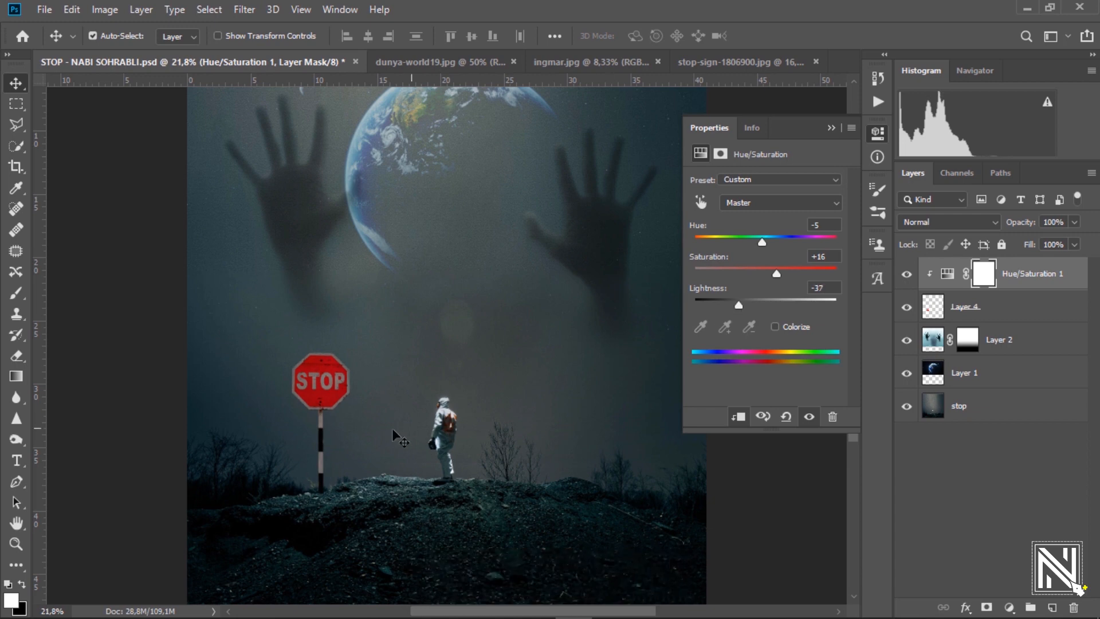
scroll(330, 412, up, 3)
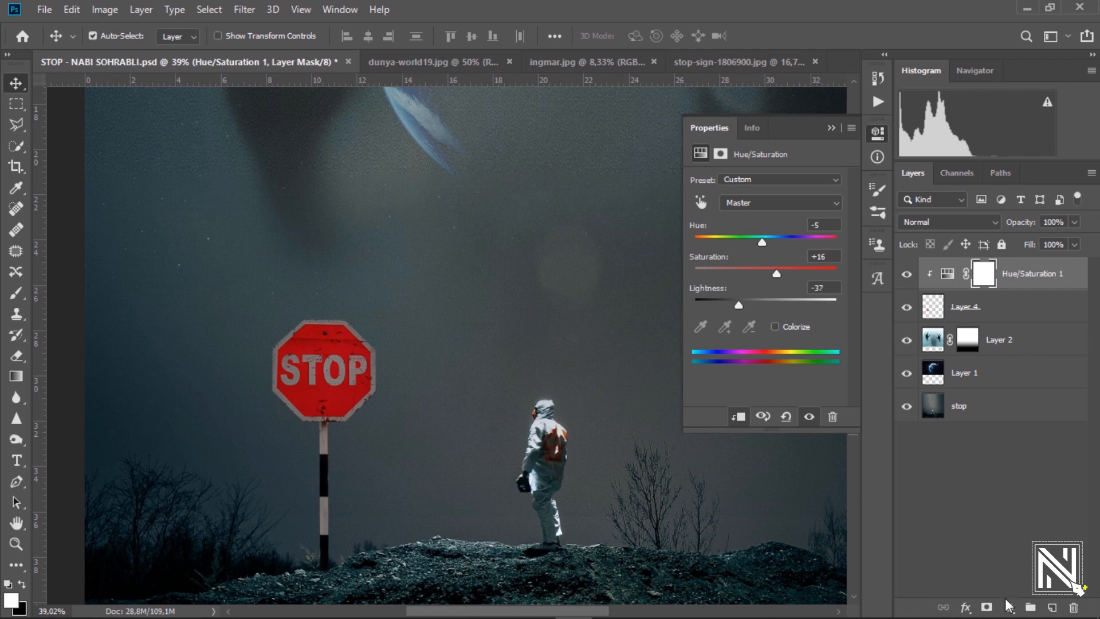
click(1008, 606)
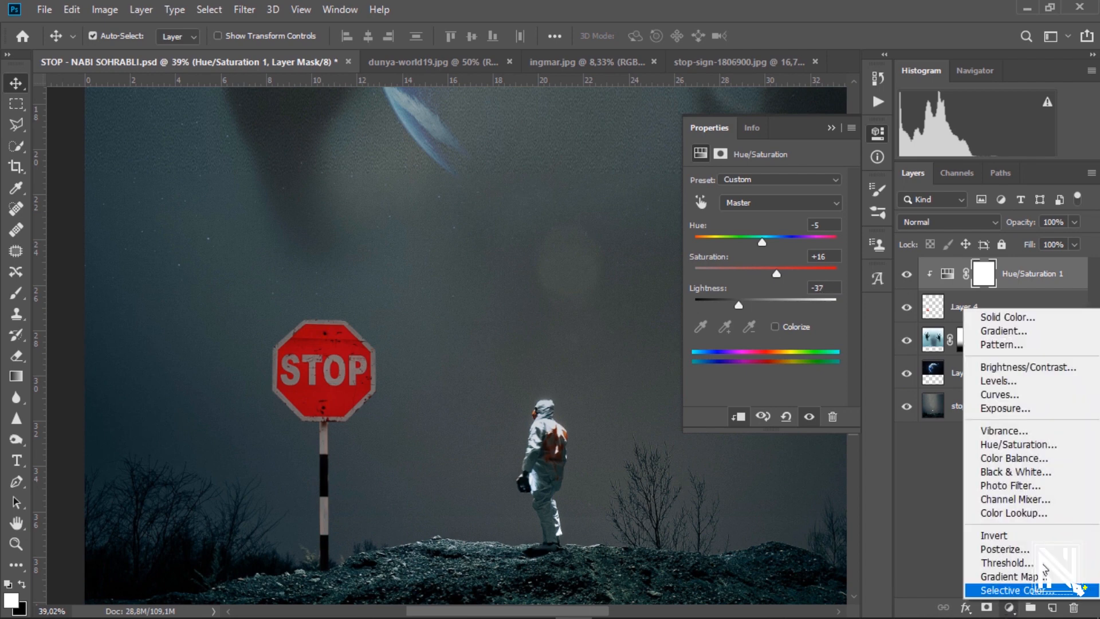
Add a clipped Color Balance layer with midtones at -37, -12, +12.
click(1022, 462)
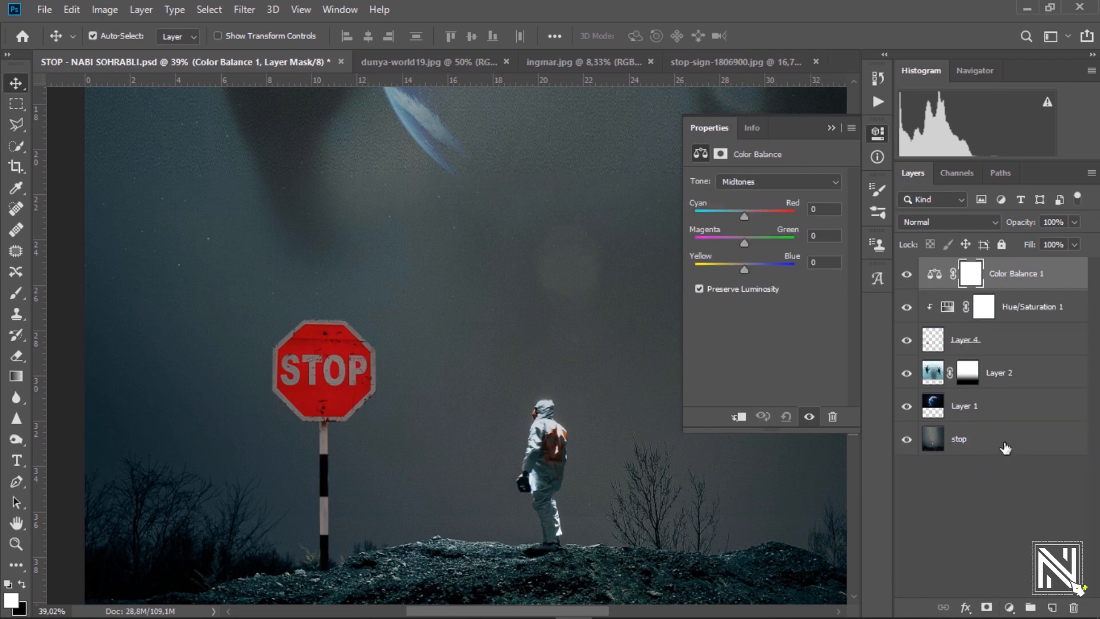
drag(745, 217, 726, 220)
click(739, 418)
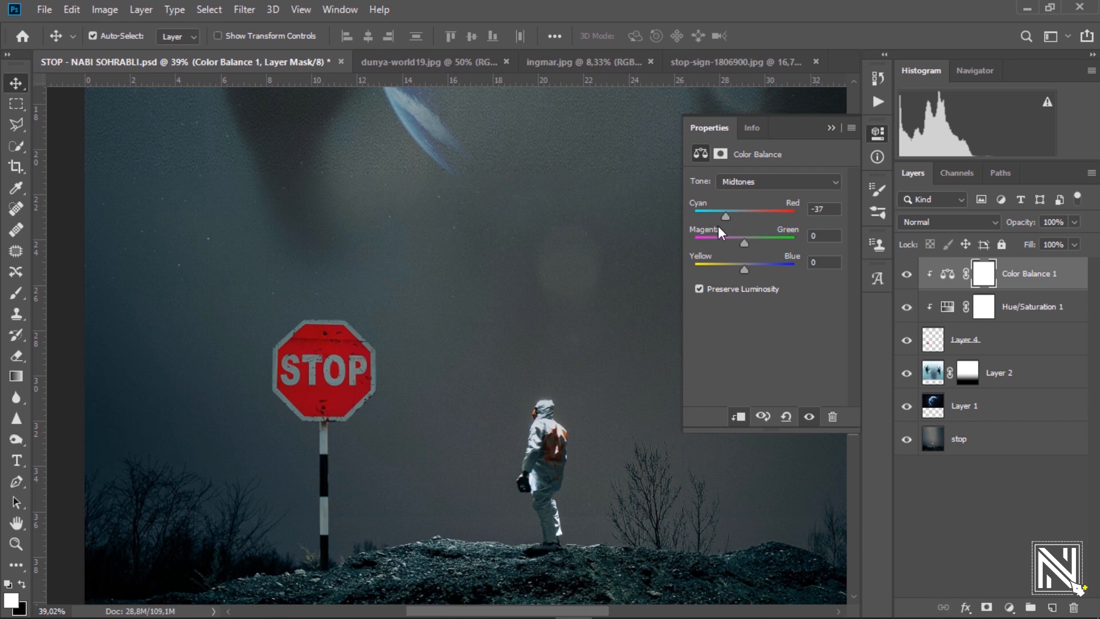
drag(745, 242, 738, 242)
drag(744, 267, 752, 267)
click(831, 128)
click(1009, 608)
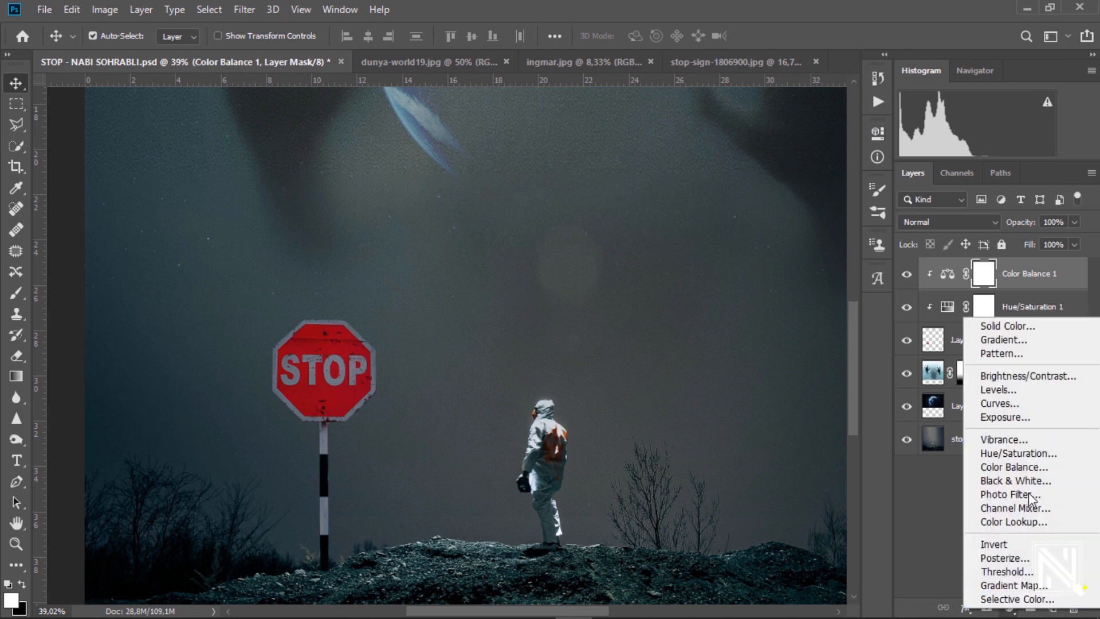
Add a clipped Curves layer with the top endpoint pulled down and a shadow point adjusted.
click(1013, 403)
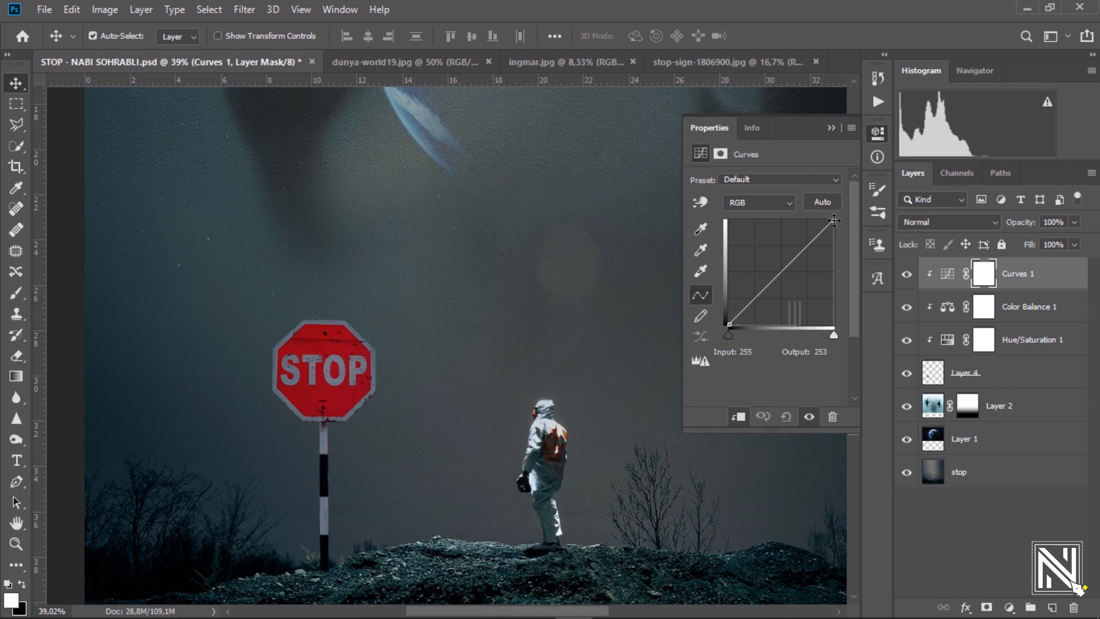
drag(834, 221, 818, 245)
click(745, 311)
drag(746, 311, 747, 313)
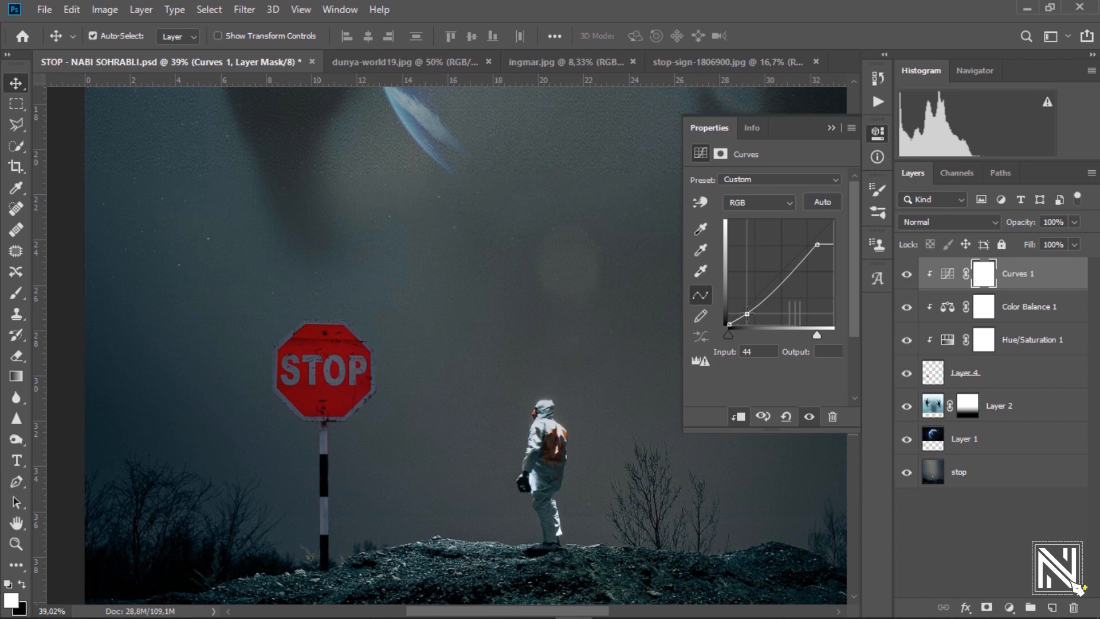
click(831, 129)
drag(535, 312, 502, 339)
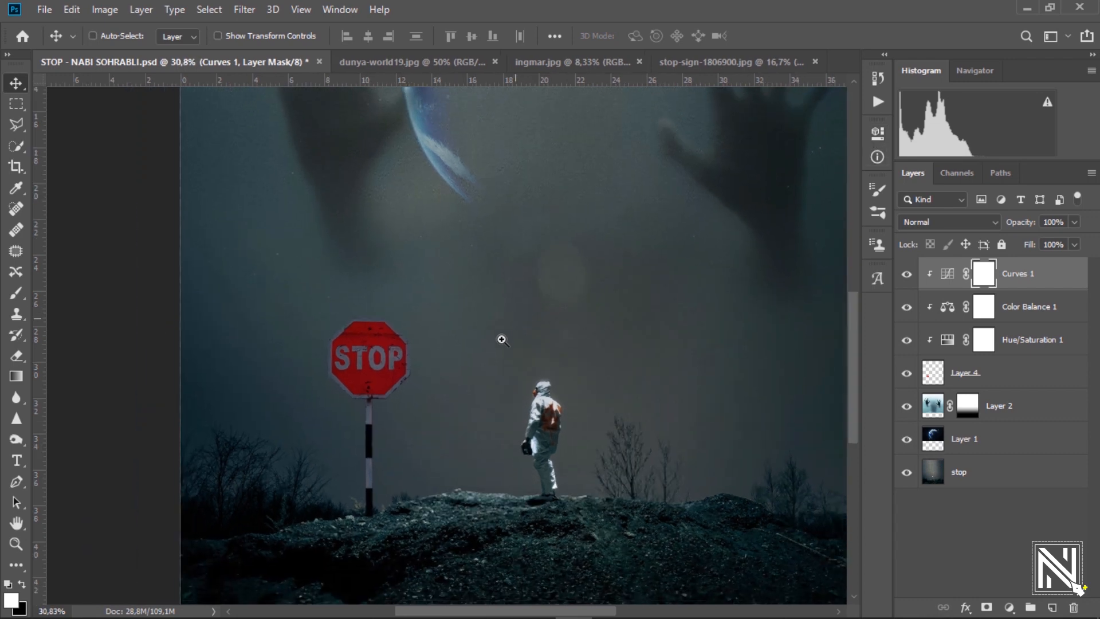
click(998, 381)
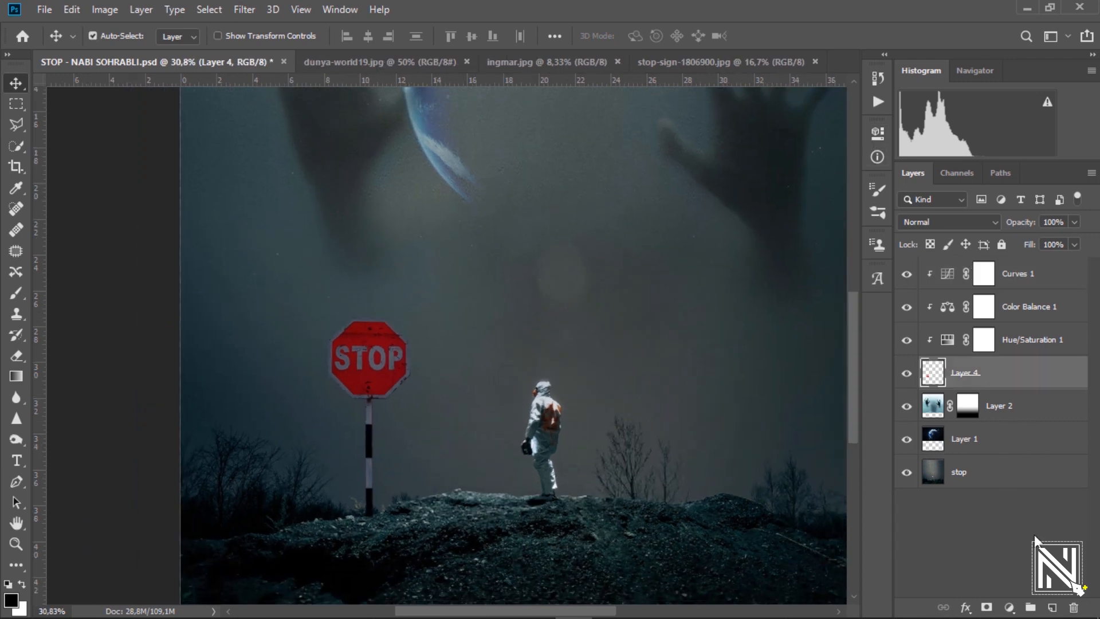
Add a new clipped layer above Layer 4 and set up a soft 61 px white brush.
click(1055, 607)
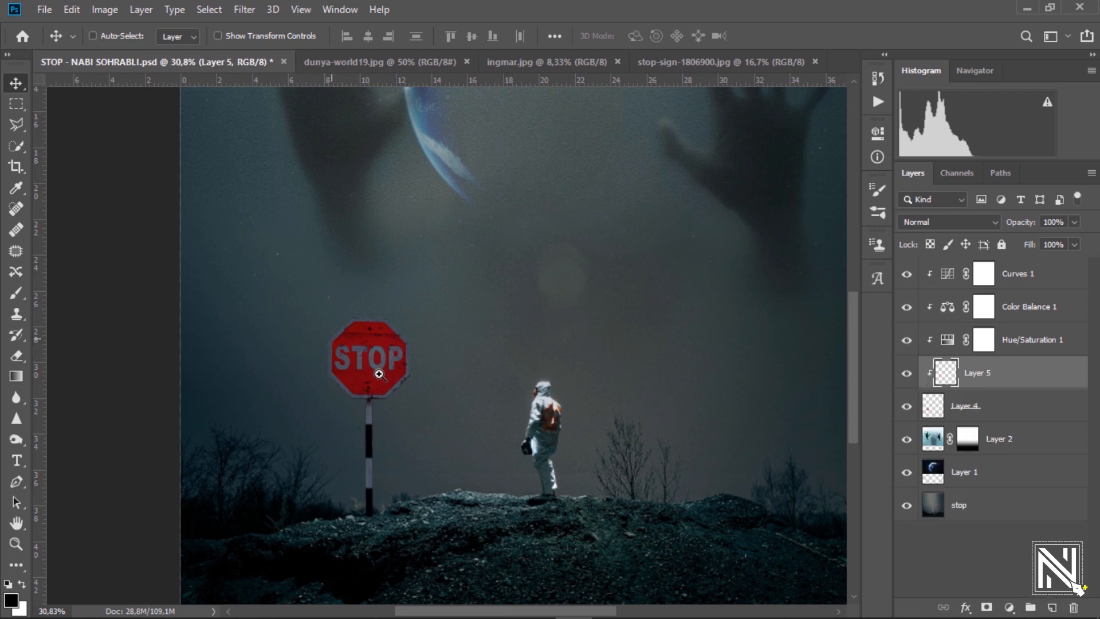
drag(379, 374, 393, 384)
click(16, 292)
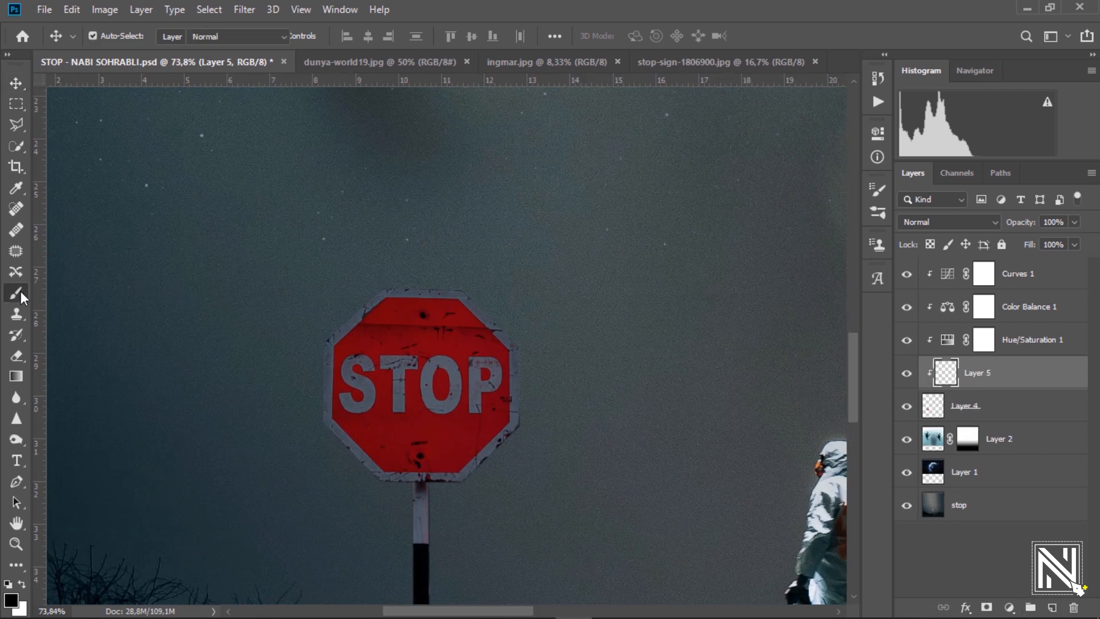
right_click(404, 313)
drag(527, 344, 515, 353)
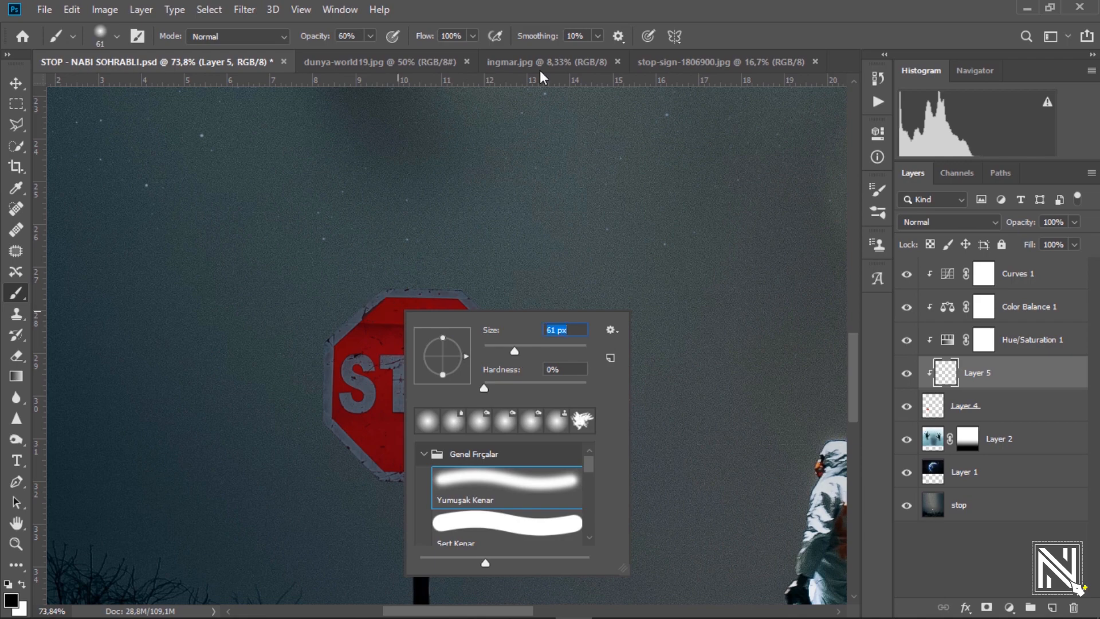
click(590, 15)
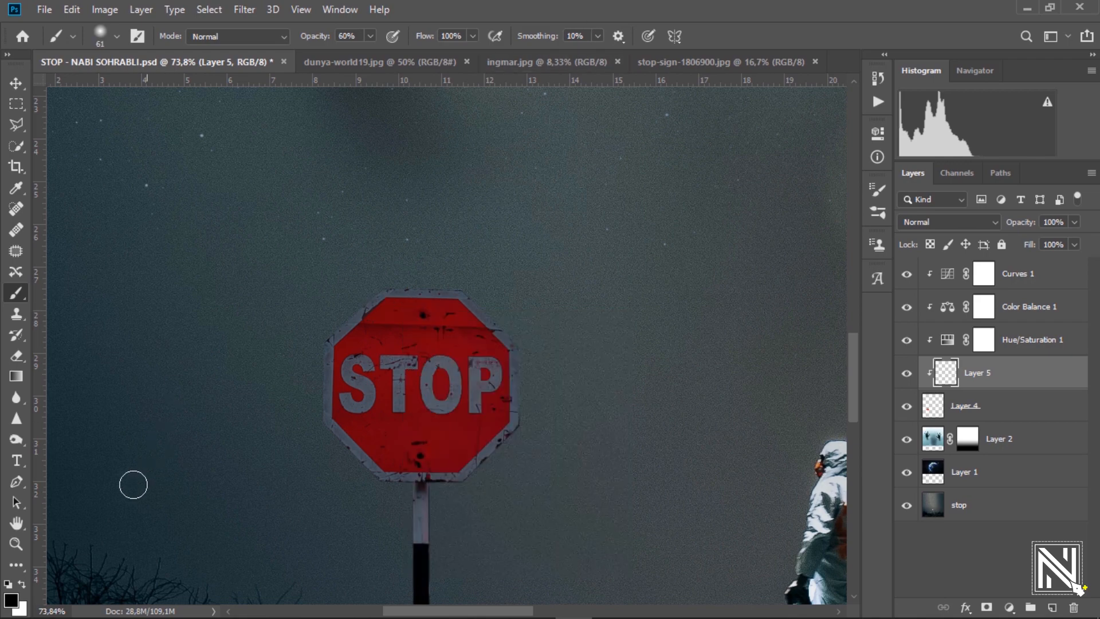
click(16, 599)
drag(732, 184, 677, 129)
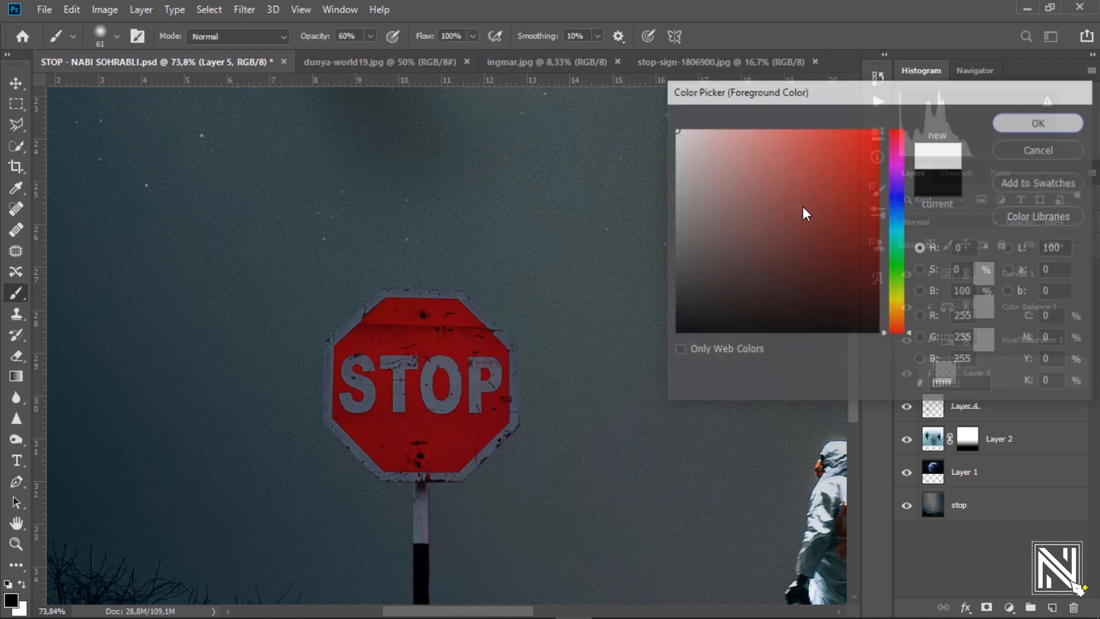
scroll(398, 388, up, 2)
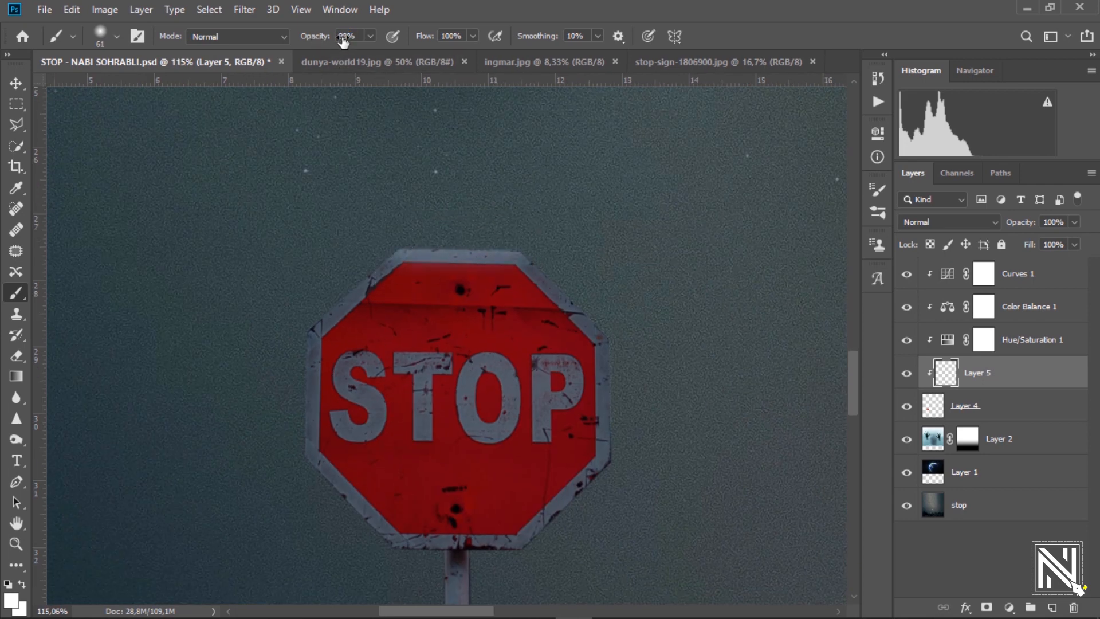
Paint white highlights along the stop sign's rim and down the pole's left edge.
mouse_move(421, 243)
mouse_down()
mouse_move(537, 254)
mouse_move(609, 325)
mouse_move(628, 426)
mouse_move(626, 503)
mouse_up()
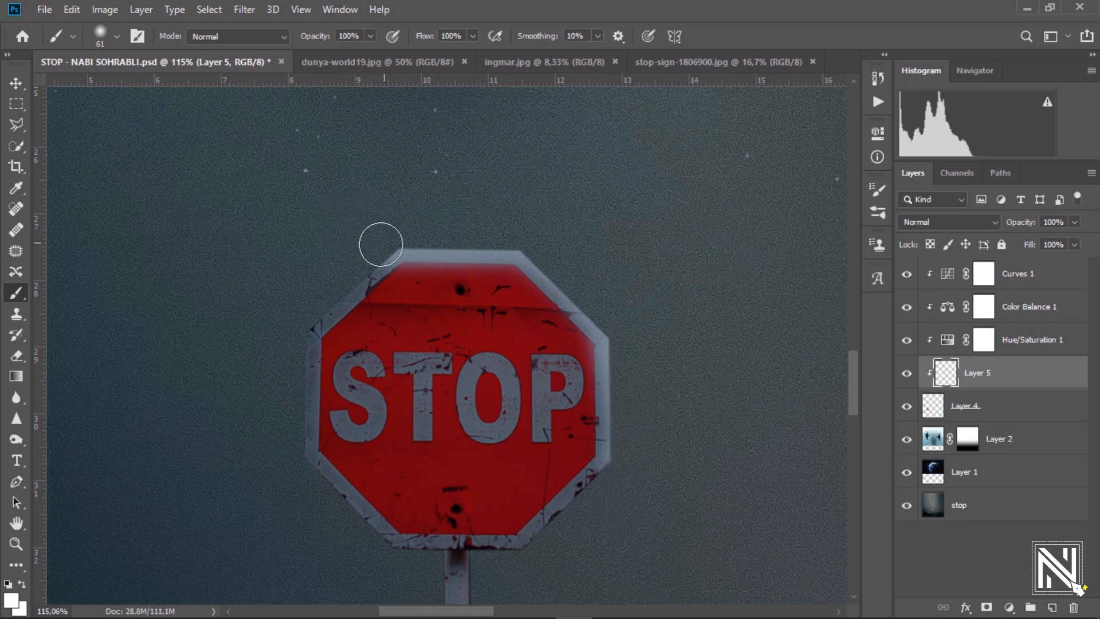
mouse_move(381, 245)
mouse_down()
mouse_move(316, 325)
mouse_move(297, 387)
mouse_move(295, 473)
mouse_move(197, 217)
mouse_up()
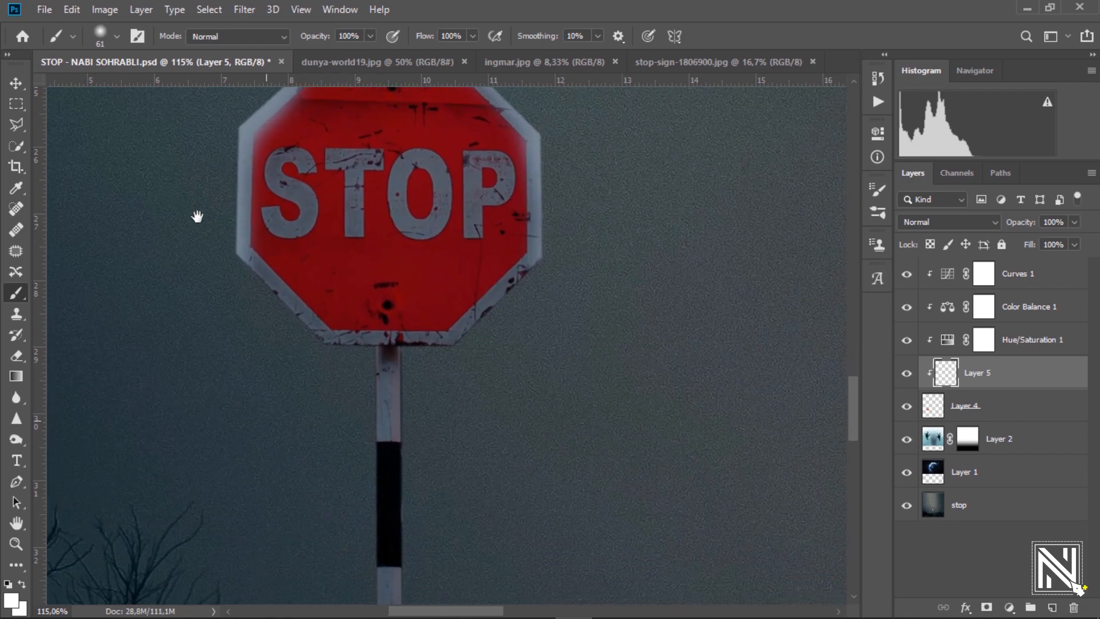
drag(448, 414, 452, 261)
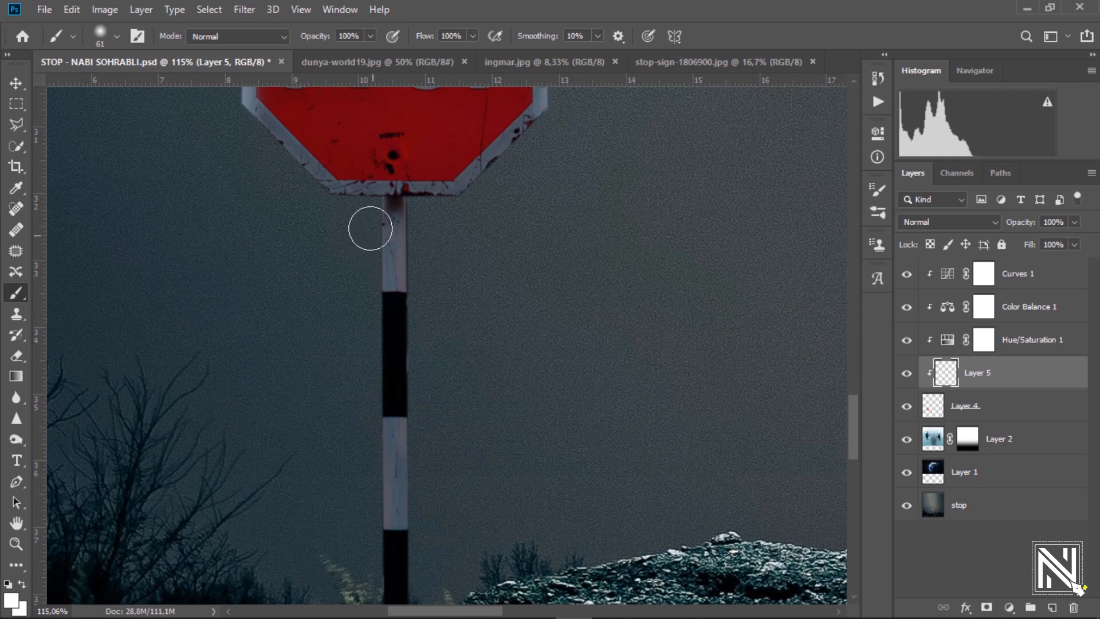
drag(370, 364, 356, 552)
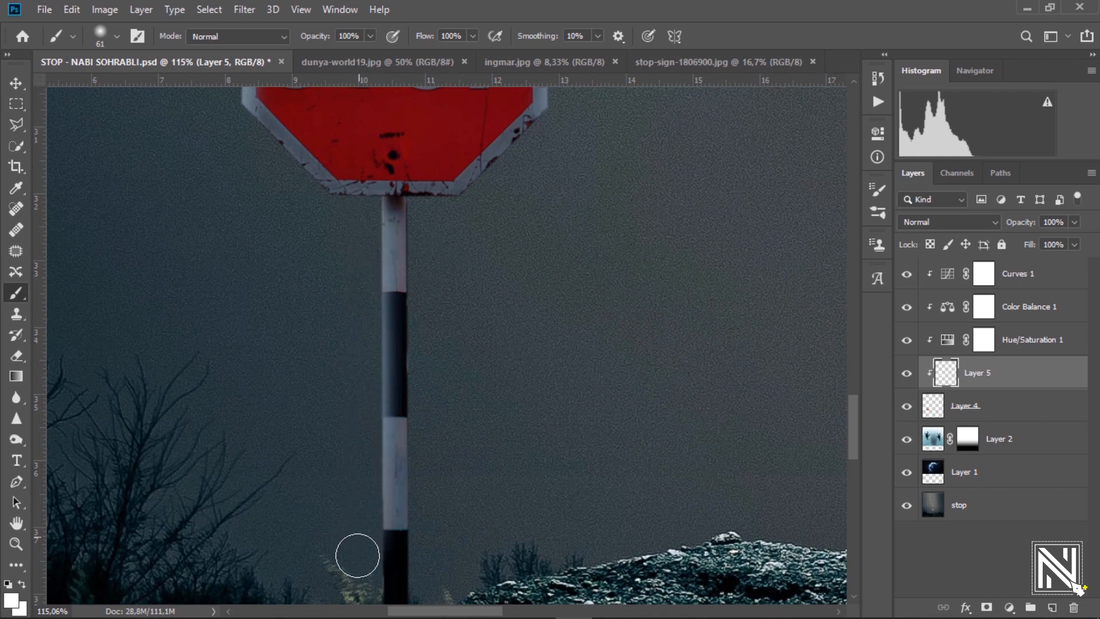
drag(332, 481, 307, 288)
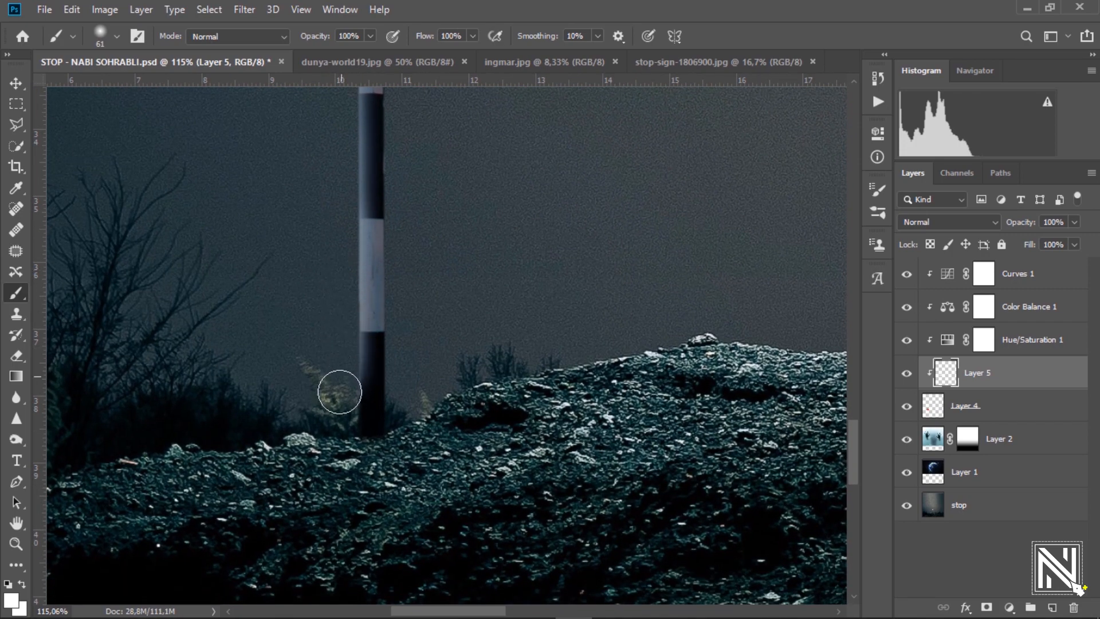
drag(496, 316, 546, 213)
Set the highlight layer's opacity to 97%.
mouse_move(293, 445)
mouse_down()
mouse_move(401, 558)
mouse_move(504, 325)
mouse_up()
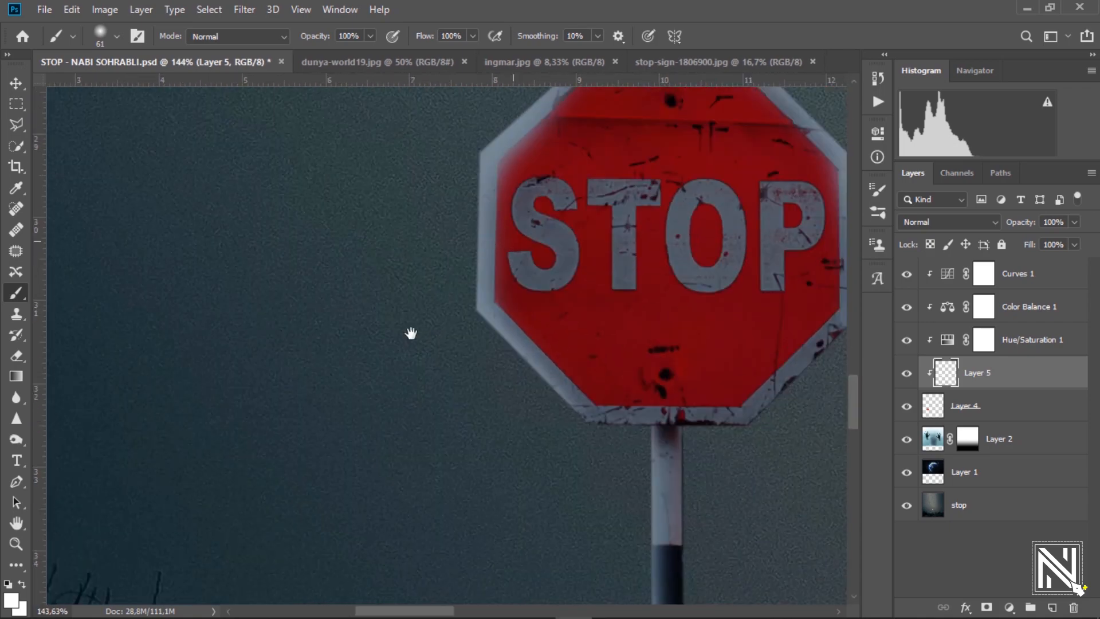
drag(1028, 229, 1016, 231)
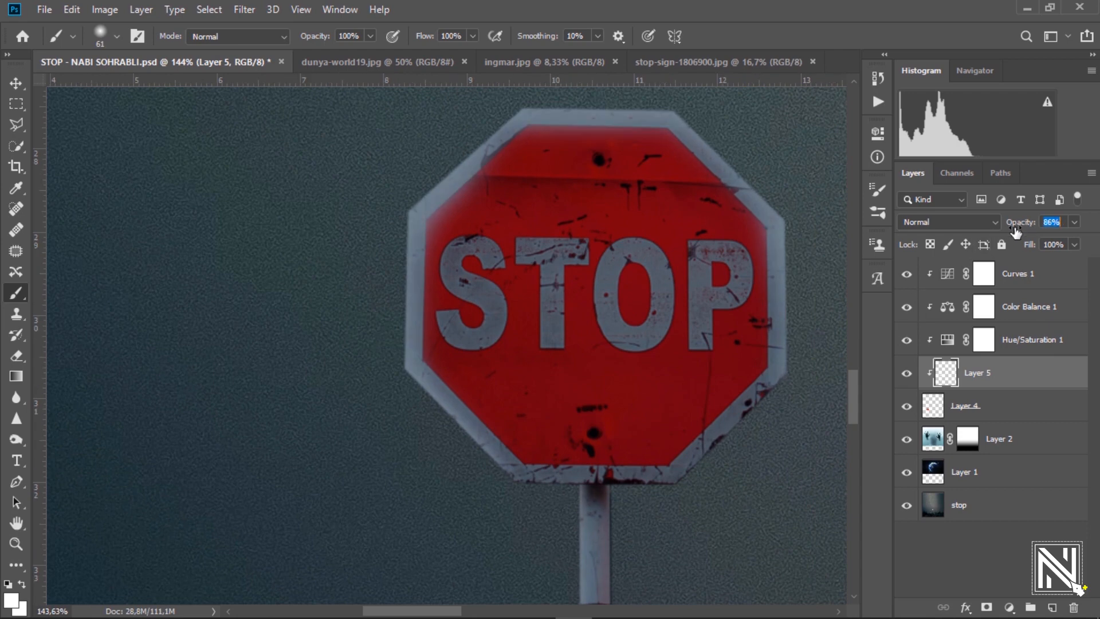
drag(490, 220, 323, 251)
drag(416, 421, 459, 451)
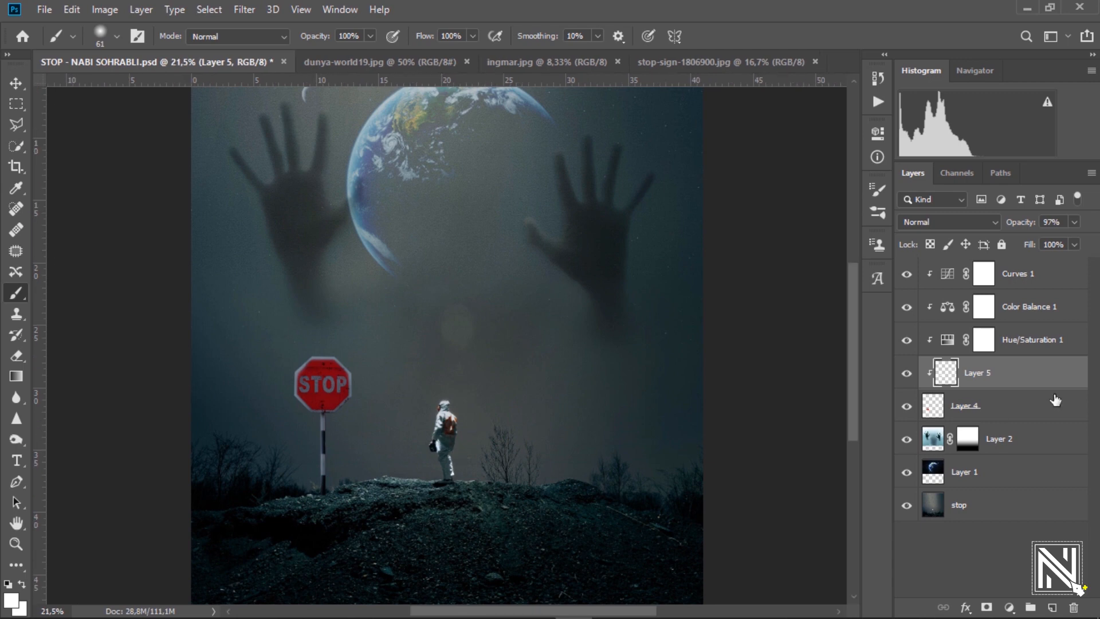
Add a new layer above Curves 1 and set the foreground colour to pure red ff0000.
click(1023, 276)
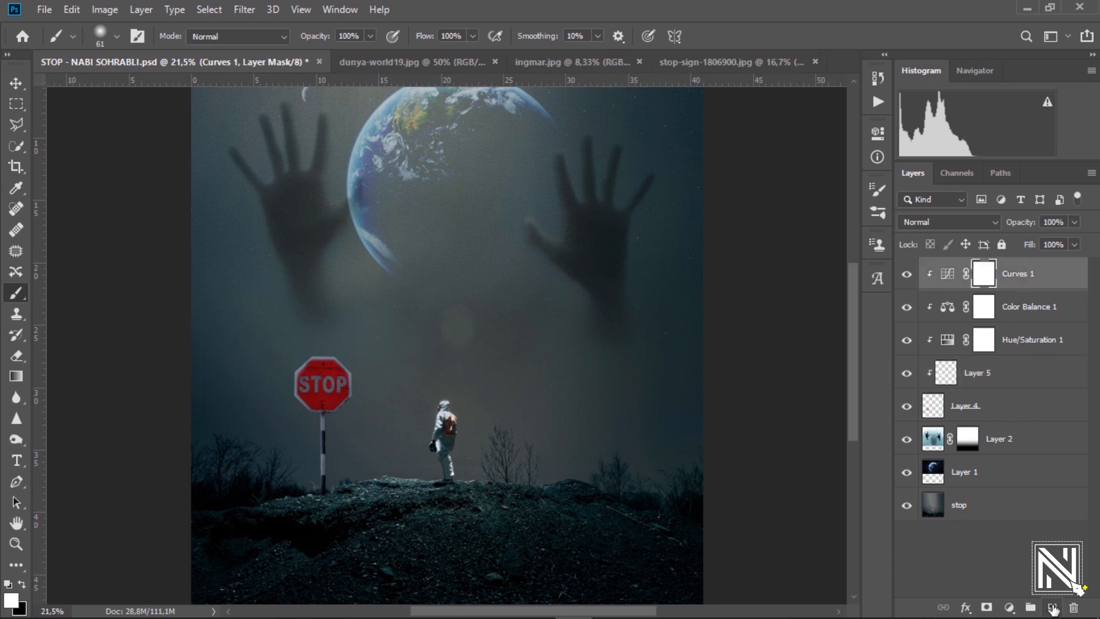
click(1053, 608)
click(20, 593)
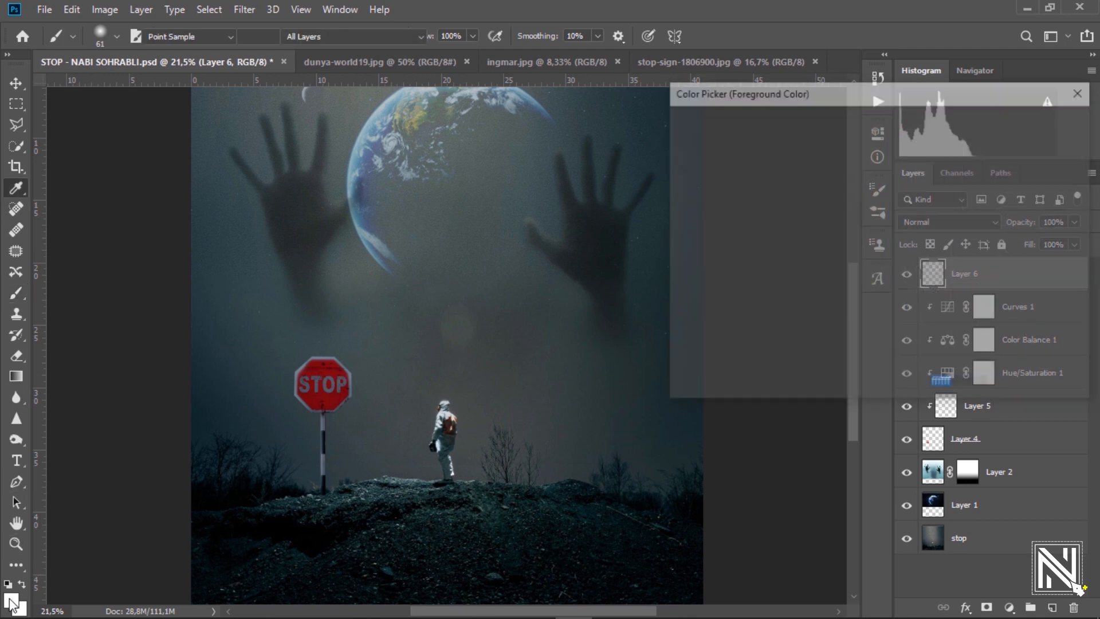
text(ff0000)
click(1030, 130)
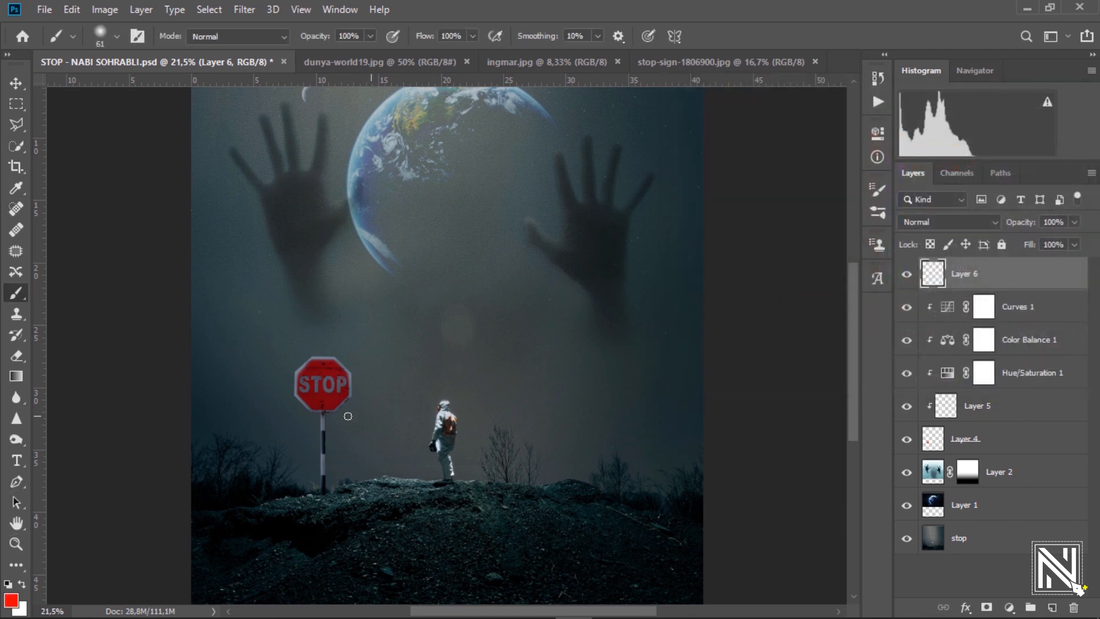
Dab a large 511 px soft red spot over the stop sign.
right_click(331, 384)
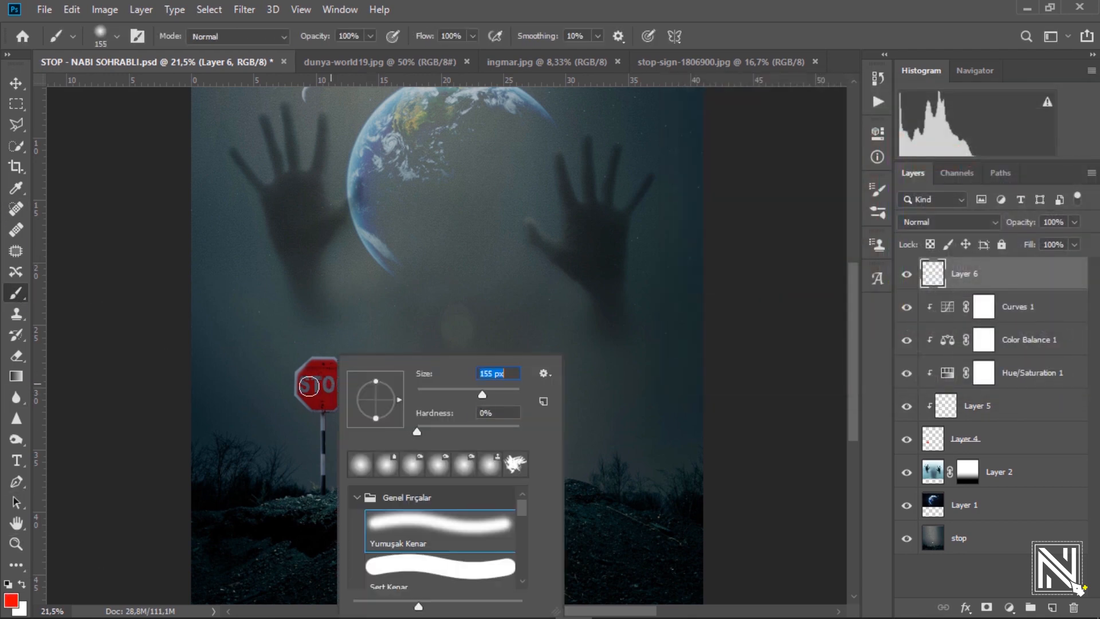
key(Return)
scroll(332, 459, up, 5)
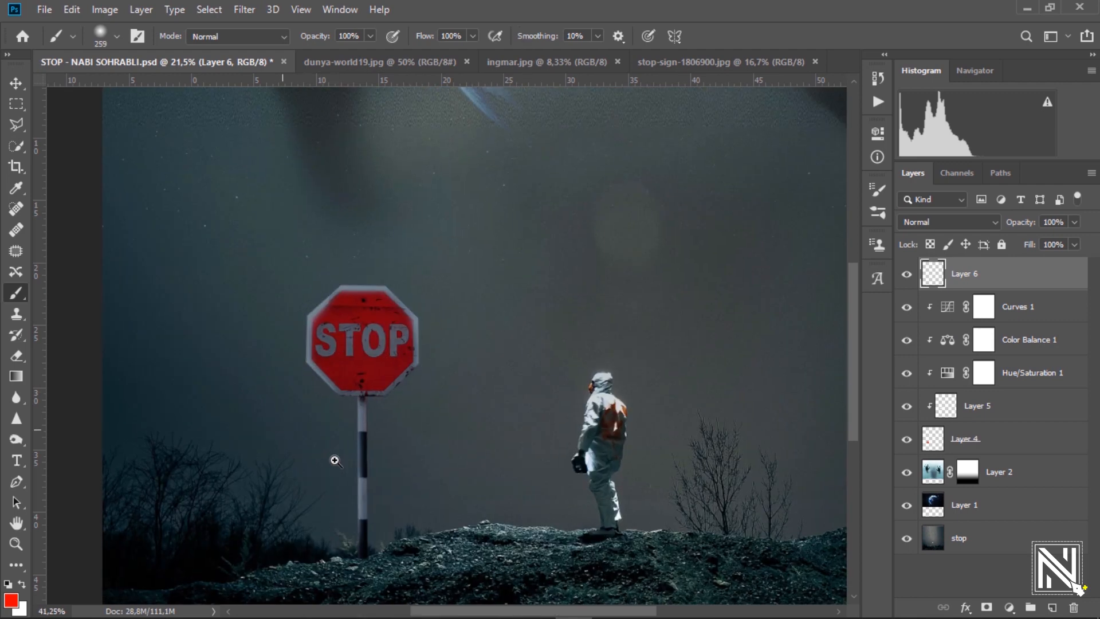
right_click(416, 325)
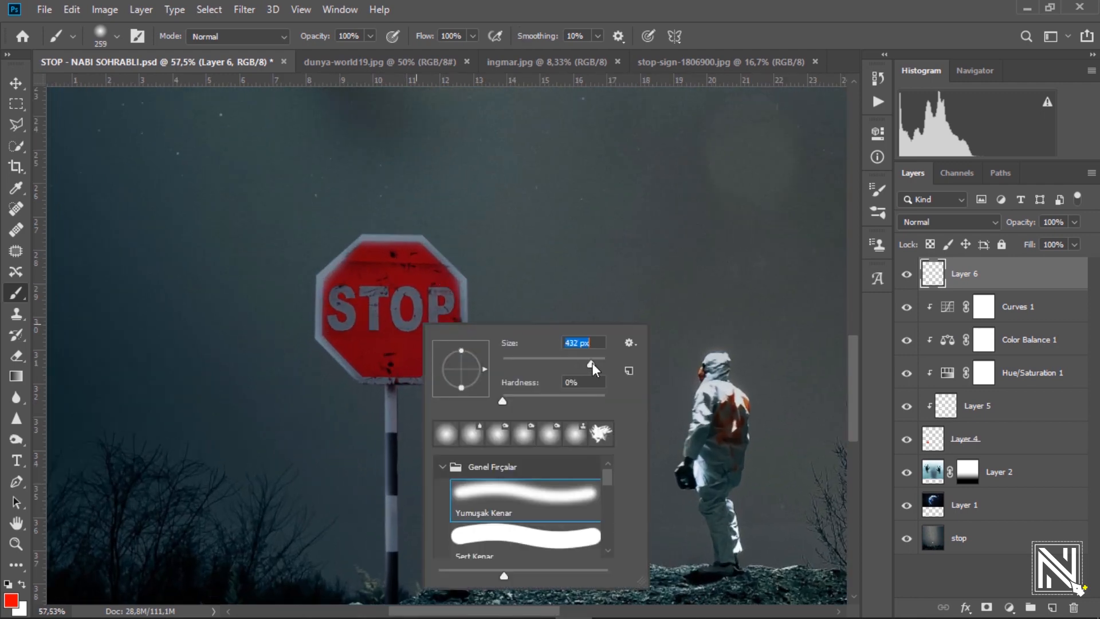
click(395, 302)
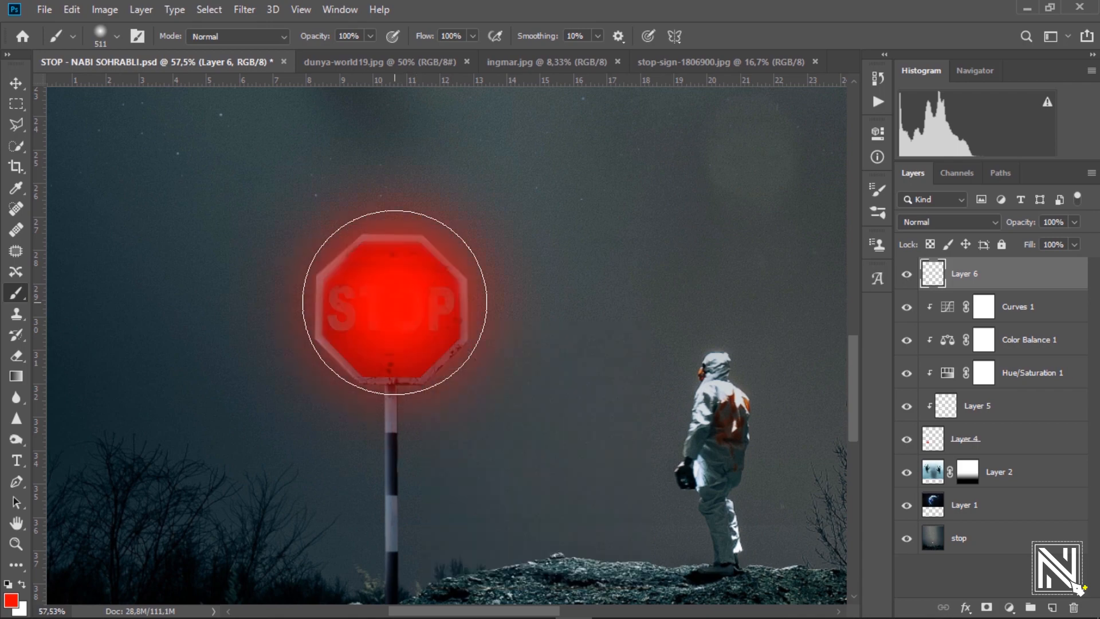
scroll(474, 405, down, 5)
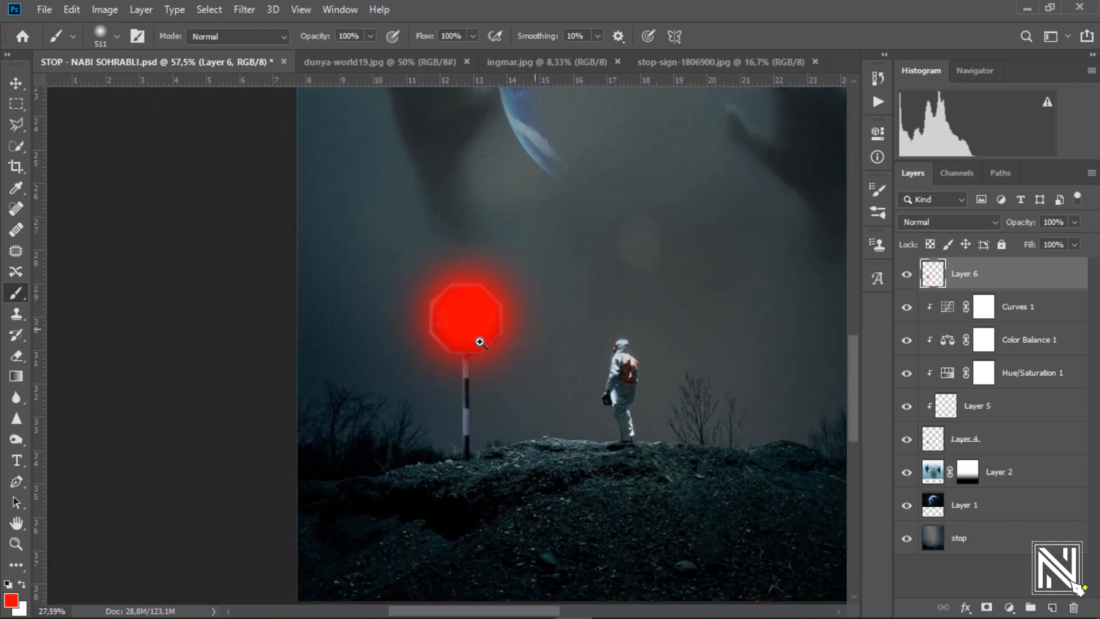
Scale the red glow up to about 177% and nudge it down-left.
key(ctrl+t)
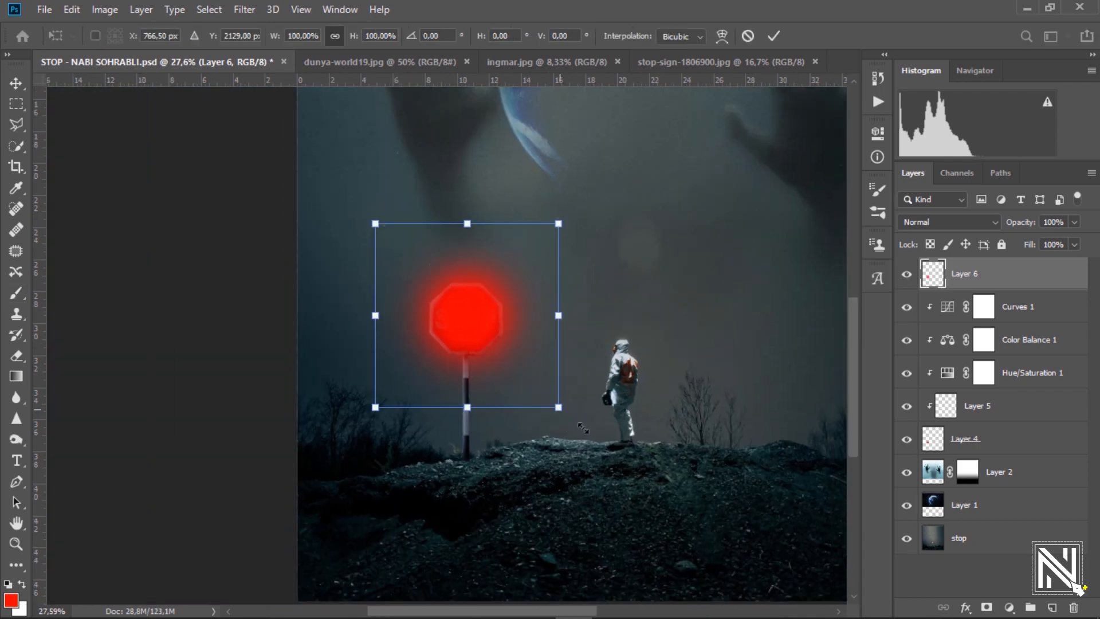
drag(559, 407, 649, 470)
drag(479, 286, 470, 298)
key(Return)
Set the red glow layer's blend mode to Screen.
key(b)
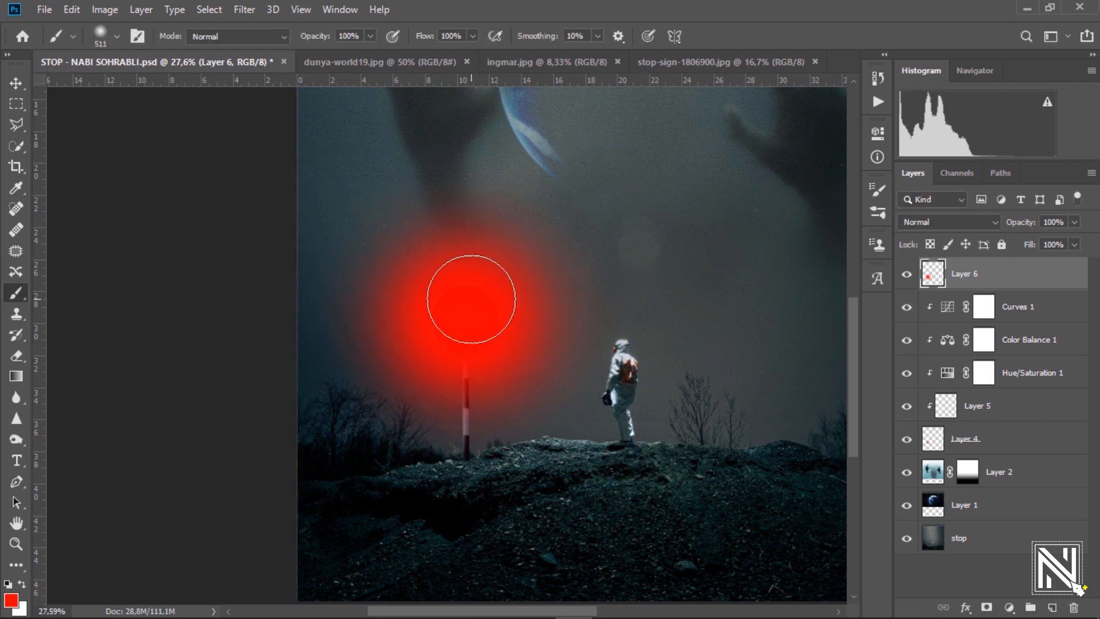
click(922, 223)
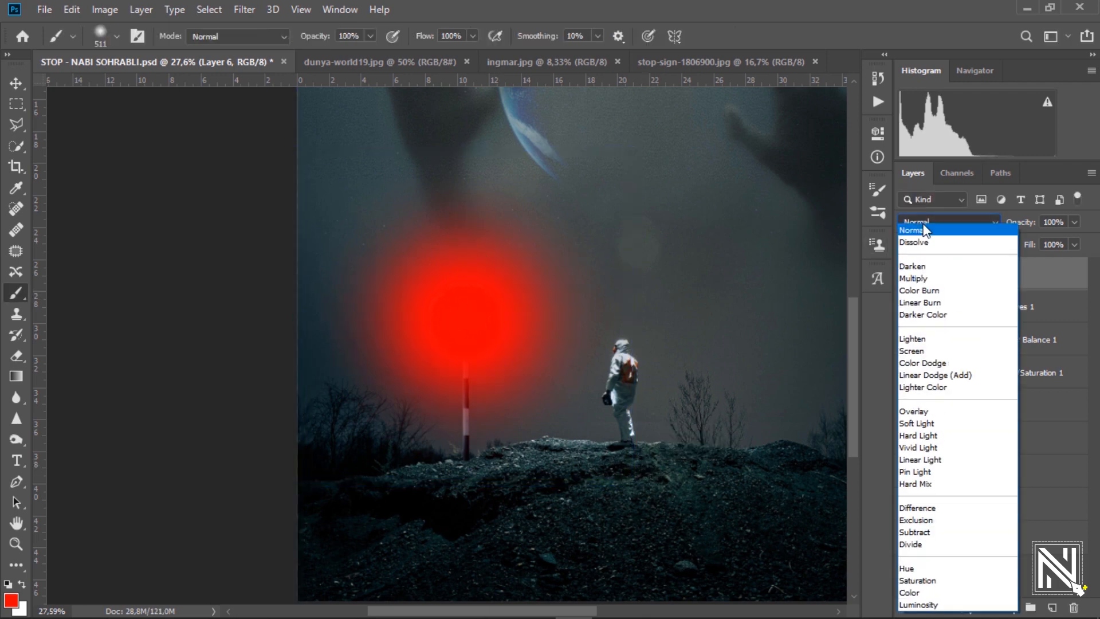
click(929, 352)
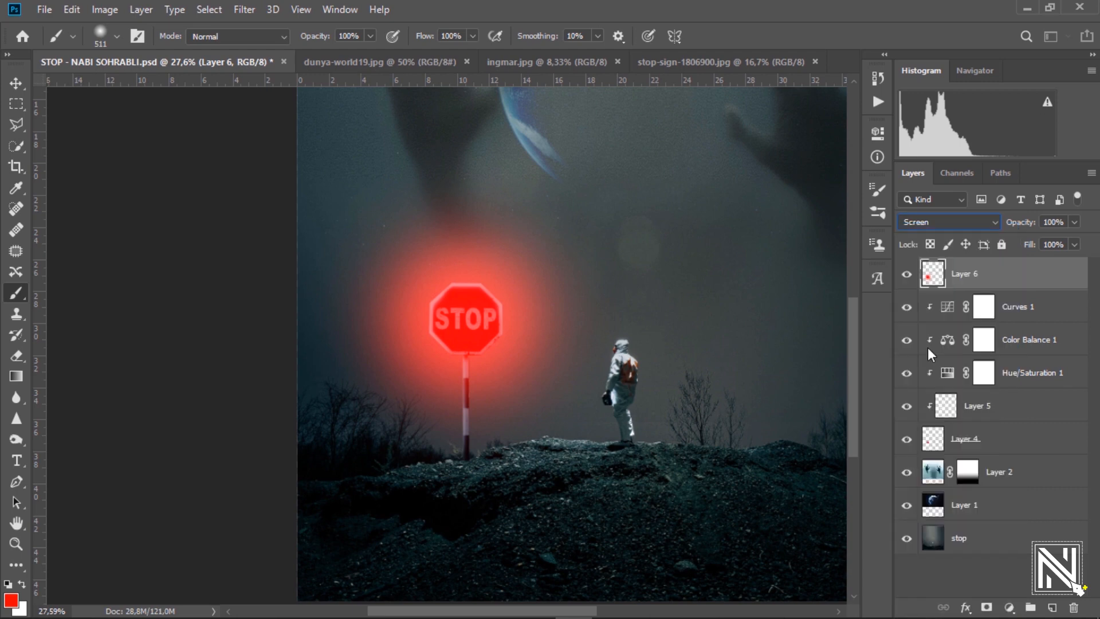
click(10, 85)
Make Layer 4 active and set the Quick Selection brush to 11 px.
drag(480, 315, 592, 369)
click(939, 453)
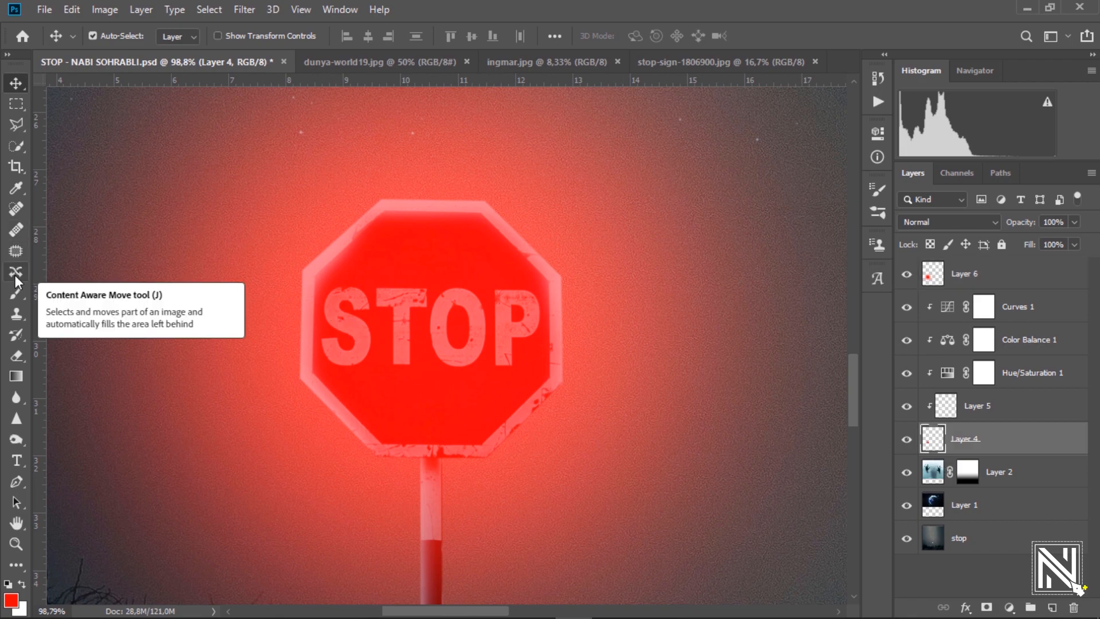
click(16, 147)
scroll(356, 309, up, 5)
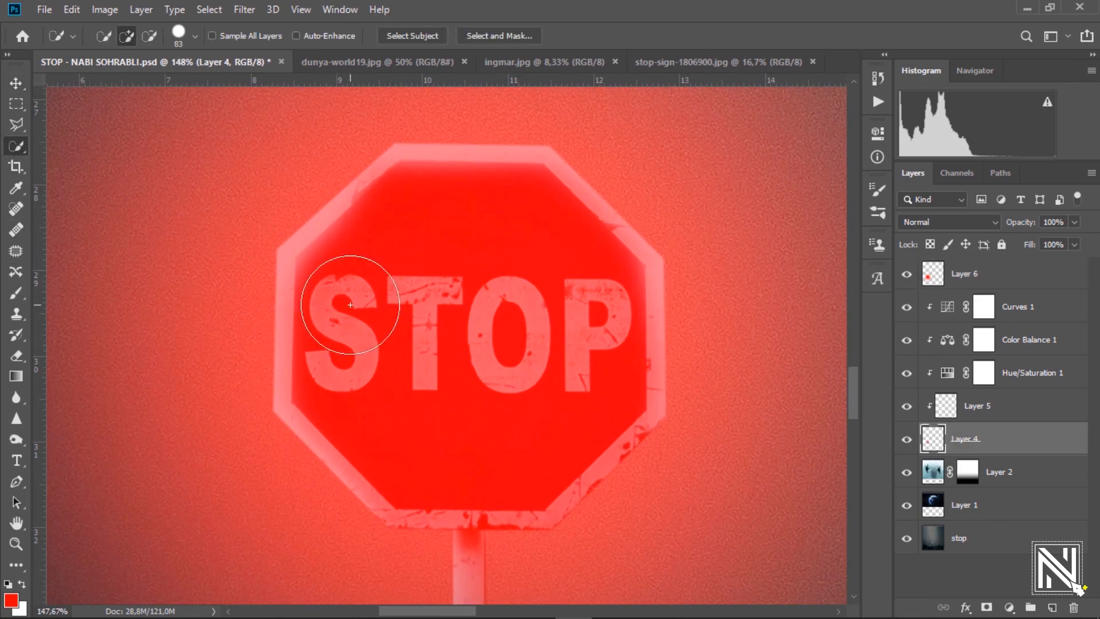
right_click(351, 307)
click(195, 38)
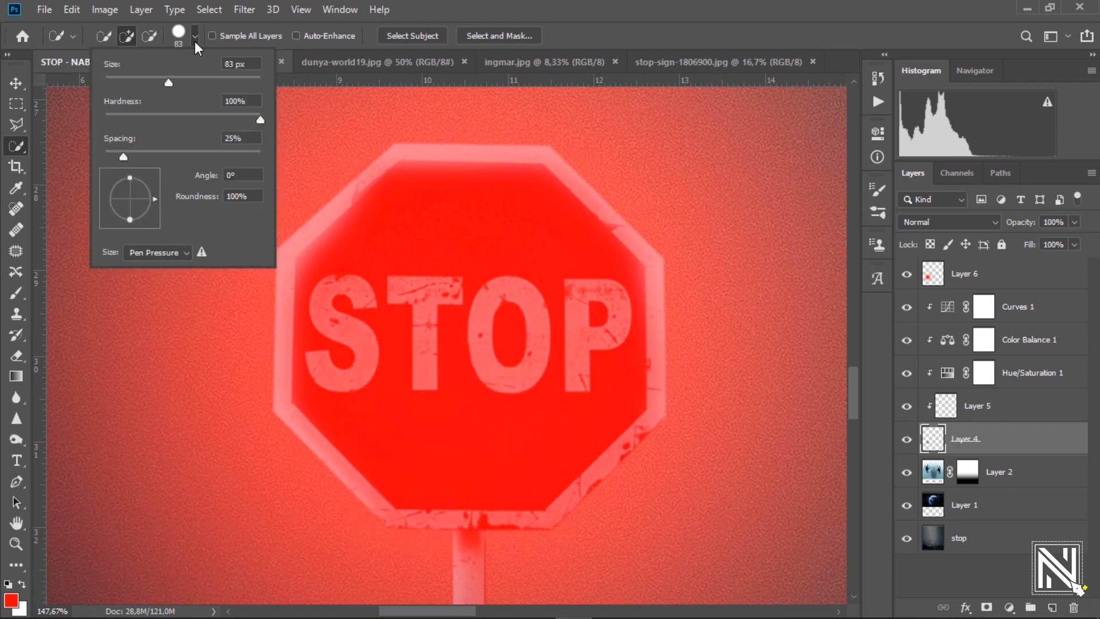
drag(132, 84, 112, 84)
Select the S, T, O and P letters, excluding the inner holes of O and P.
mouse_move(330, 293)
mouse_down()
mouse_move(329, 318)
mouse_move(371, 358)
mouse_up()
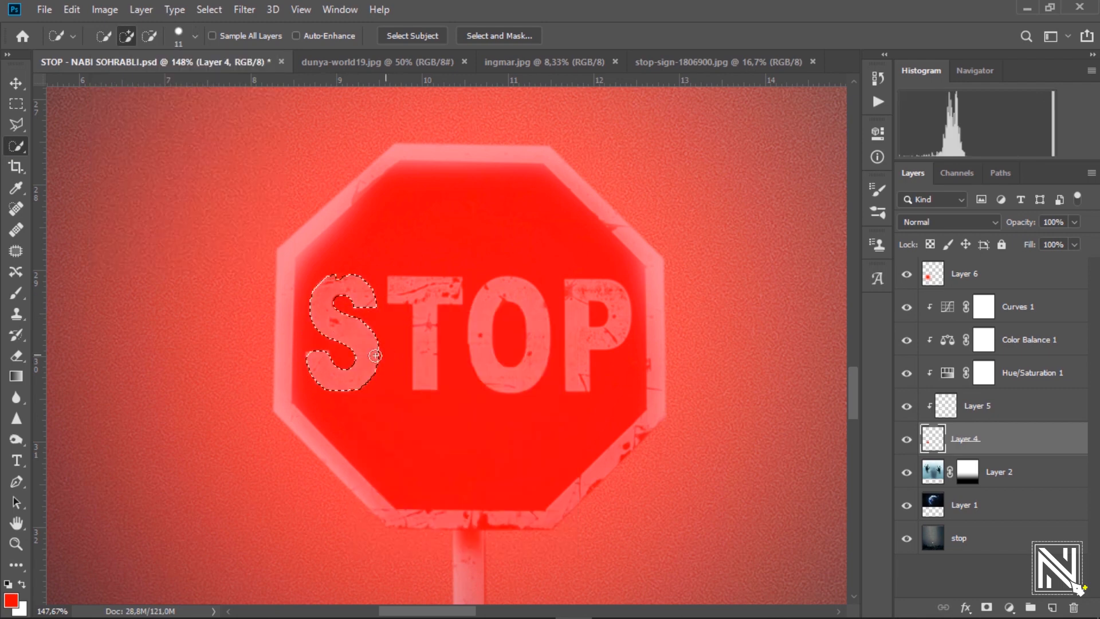
drag(427, 316, 426, 325)
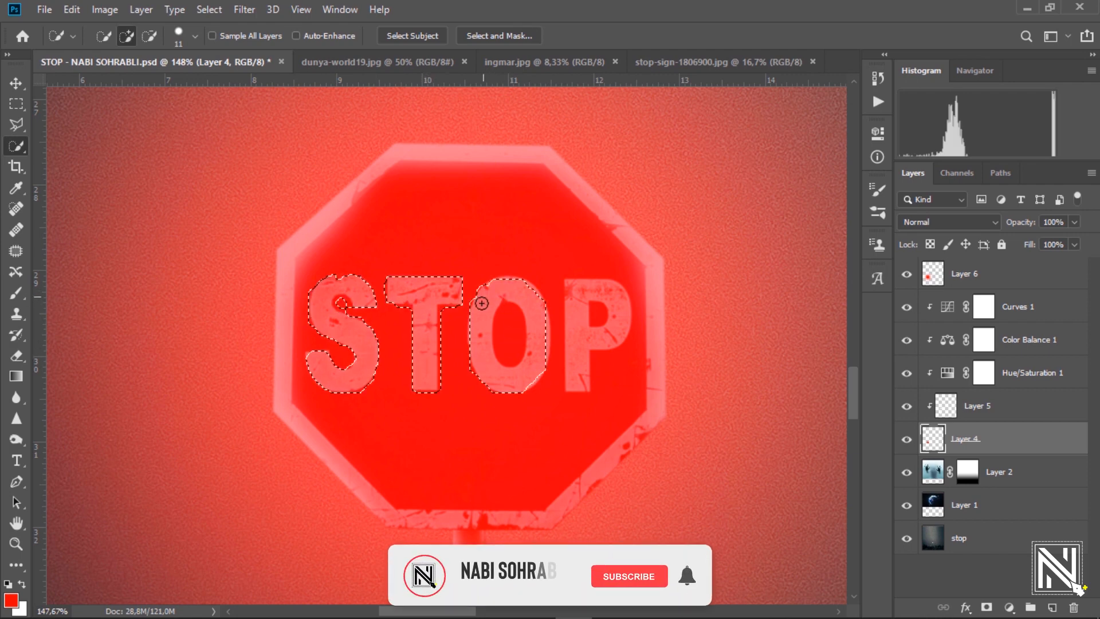
drag(481, 303, 513, 379)
drag(578, 325, 582, 321)
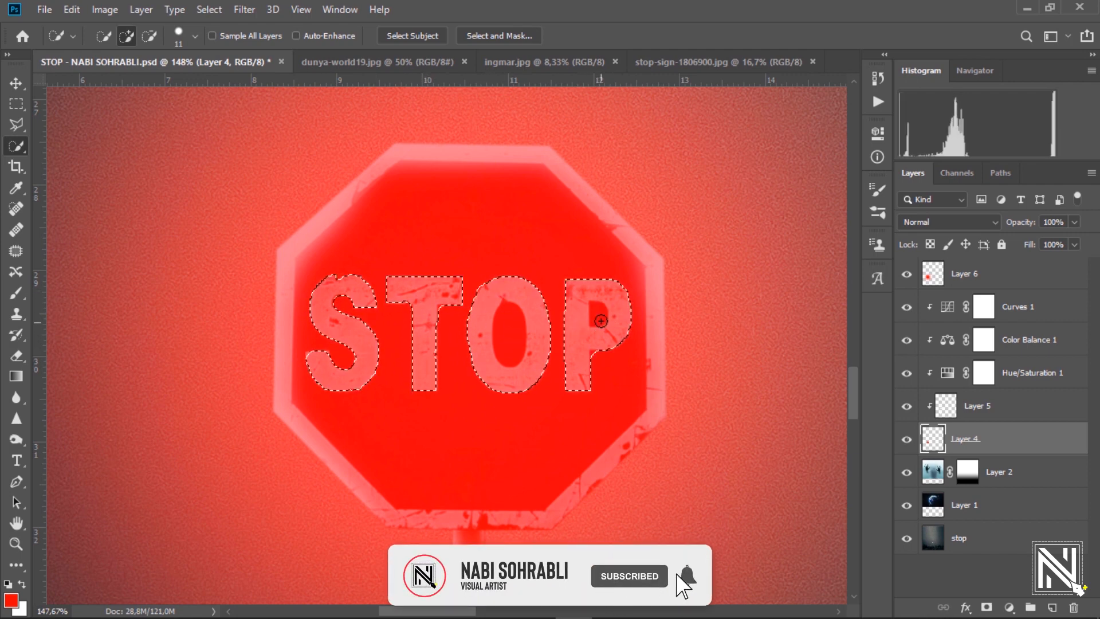
alt+click(597, 313)
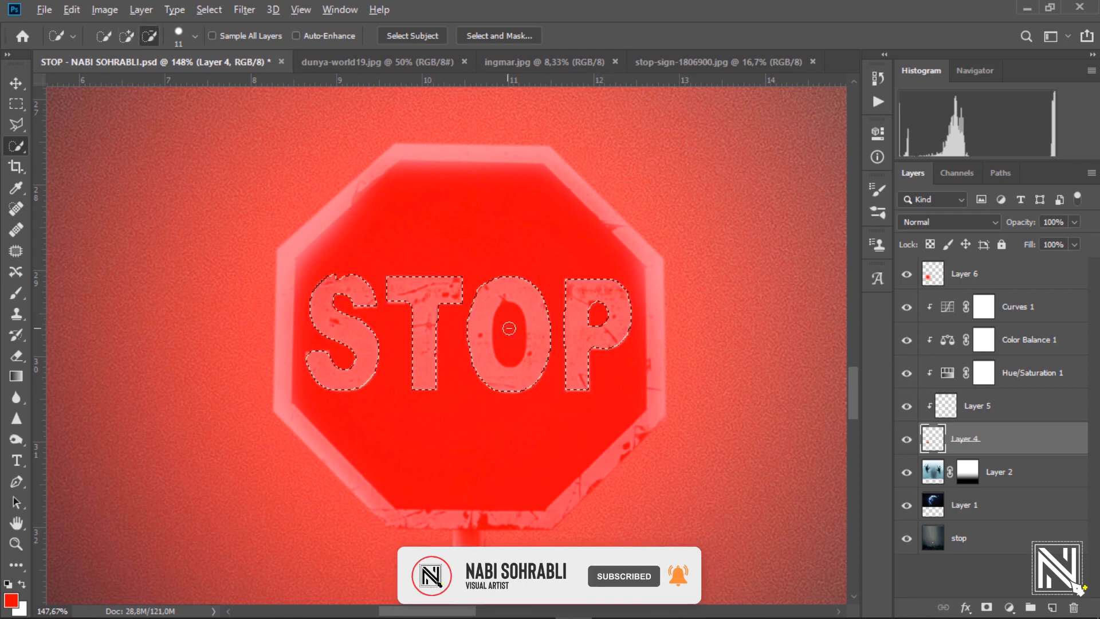
alt+click(514, 346)
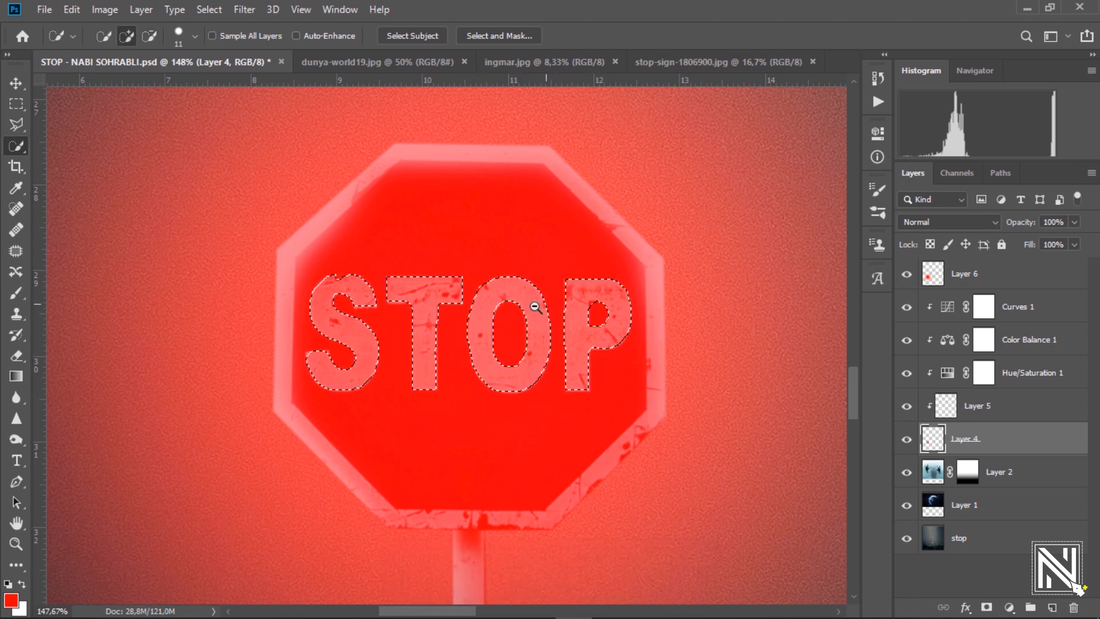
scroll(541, 306, down, 3)
Copy the STOP letters and paste them as a new layer above Layer 6.
key(ctrl+c)
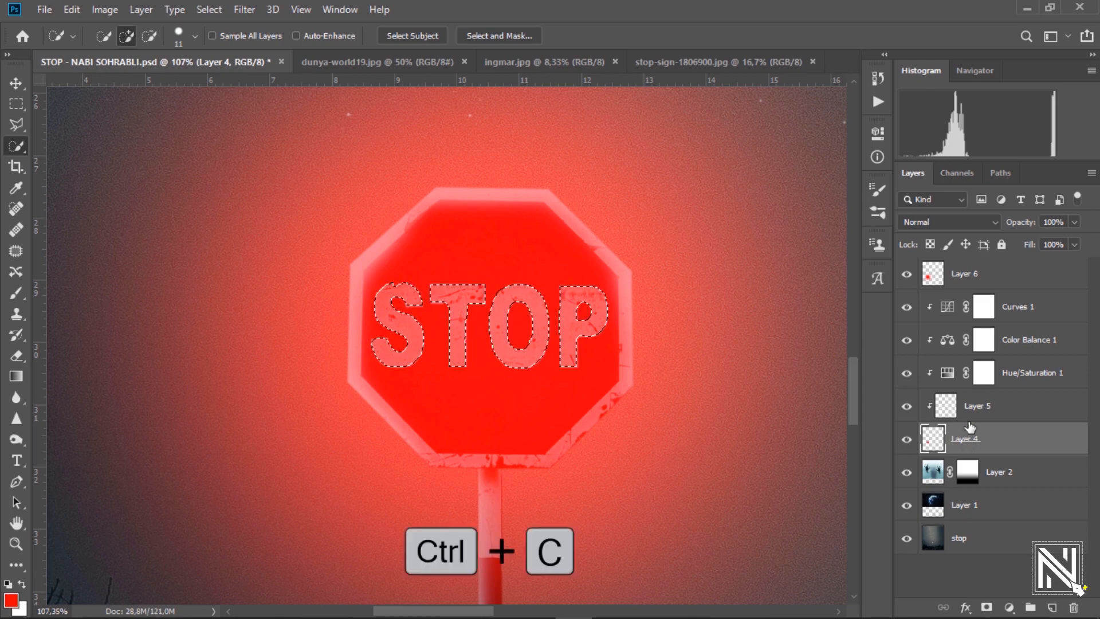
click(992, 273)
key(ctrl+v)
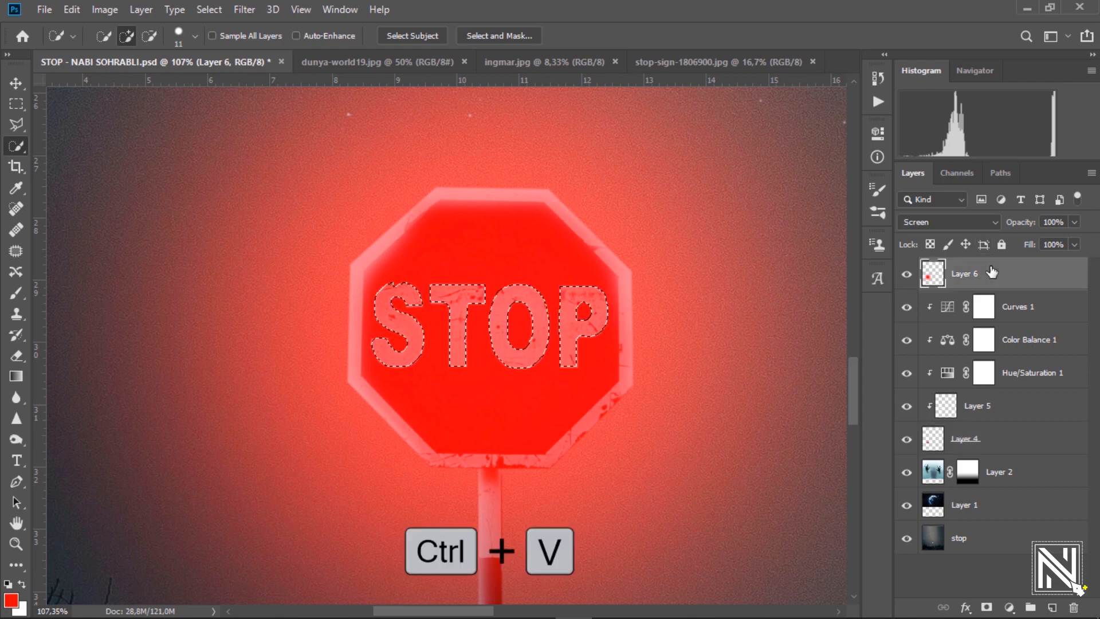
Make the stop background layer active.
scroll(510, 293, down, 1)
scroll(510, 293, down, 5)
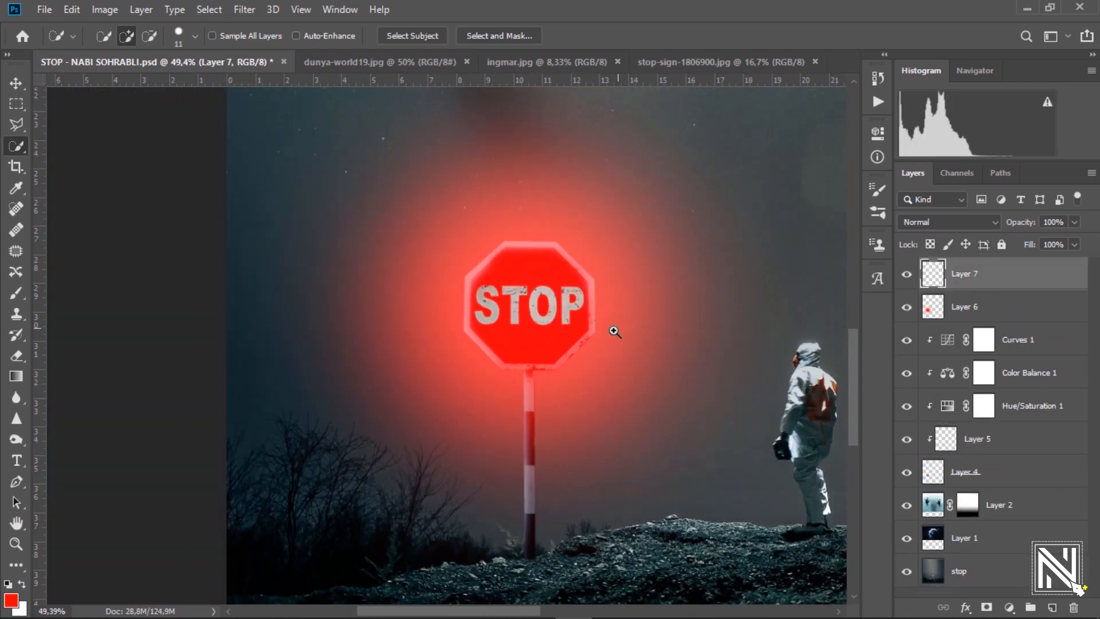
scroll(554, 332, right, 5)
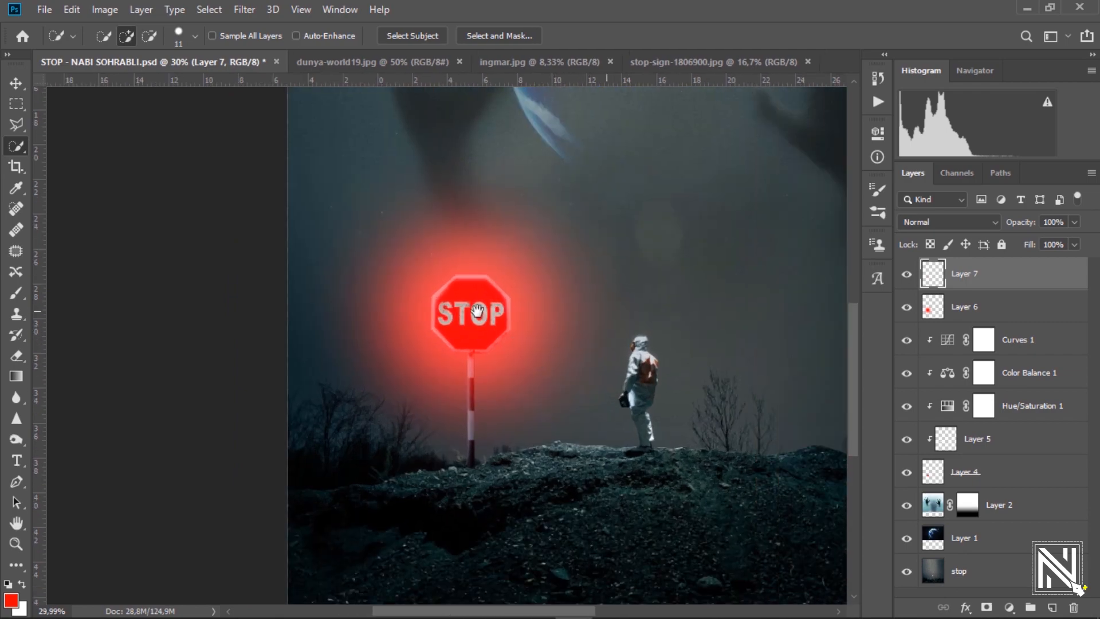
scroll(546, 368, up, 5)
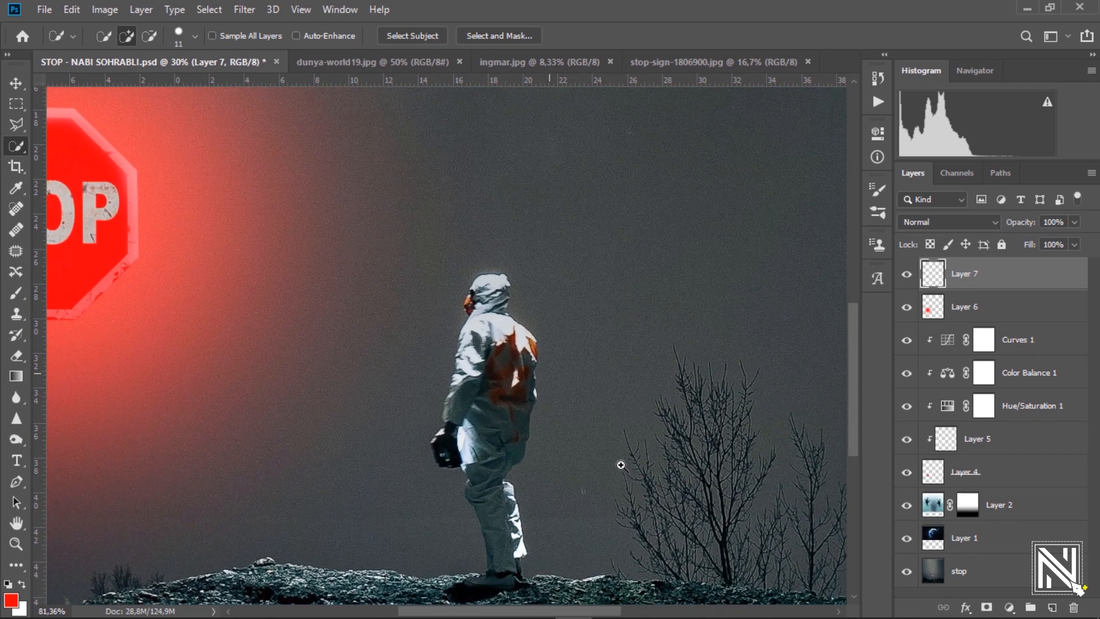
scroll(488, 368, up, 1)
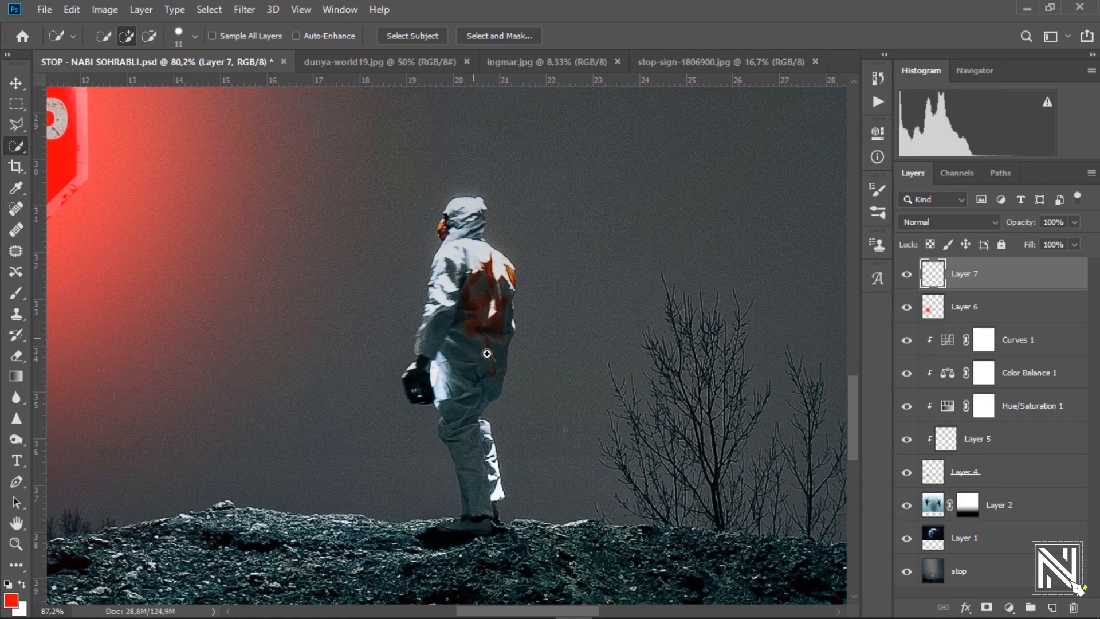
click(972, 574)
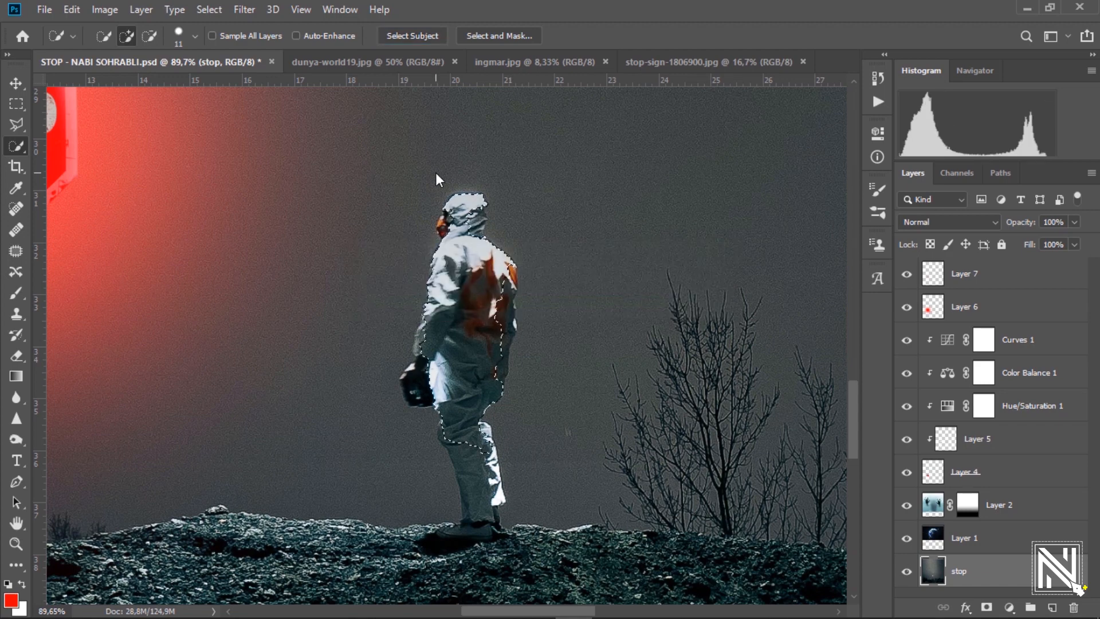
Extend the selection over the astronaut's bag, back, legs and shoe.
scroll(429, 342, up, 3)
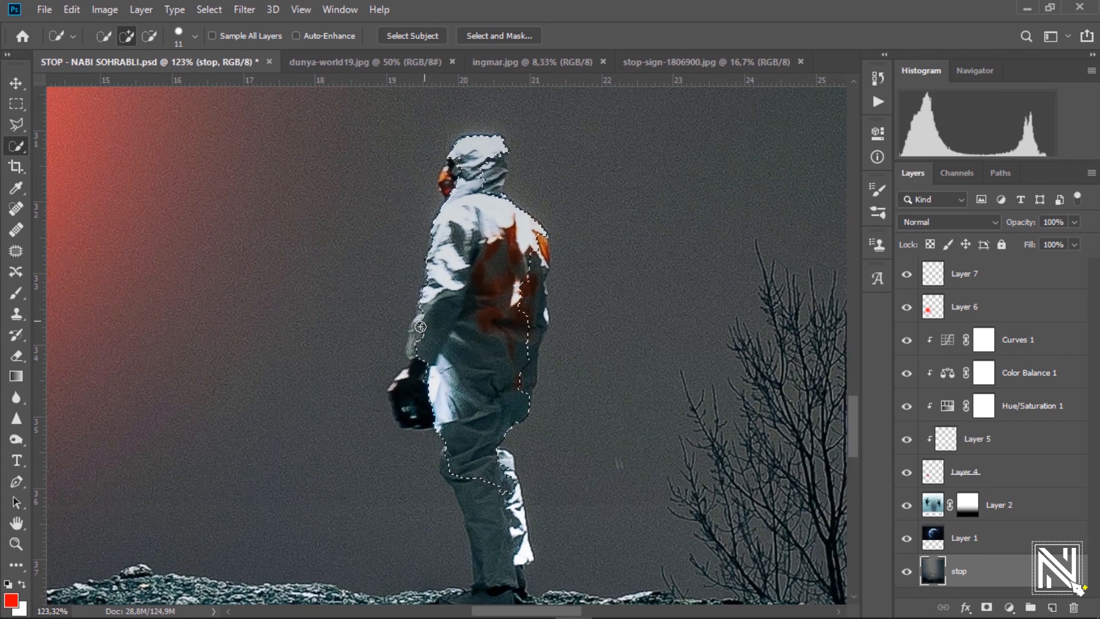
mouse_move(409, 406)
mouse_down()
mouse_move(407, 381)
mouse_move(492, 436)
mouse_move(453, 476)
mouse_up()
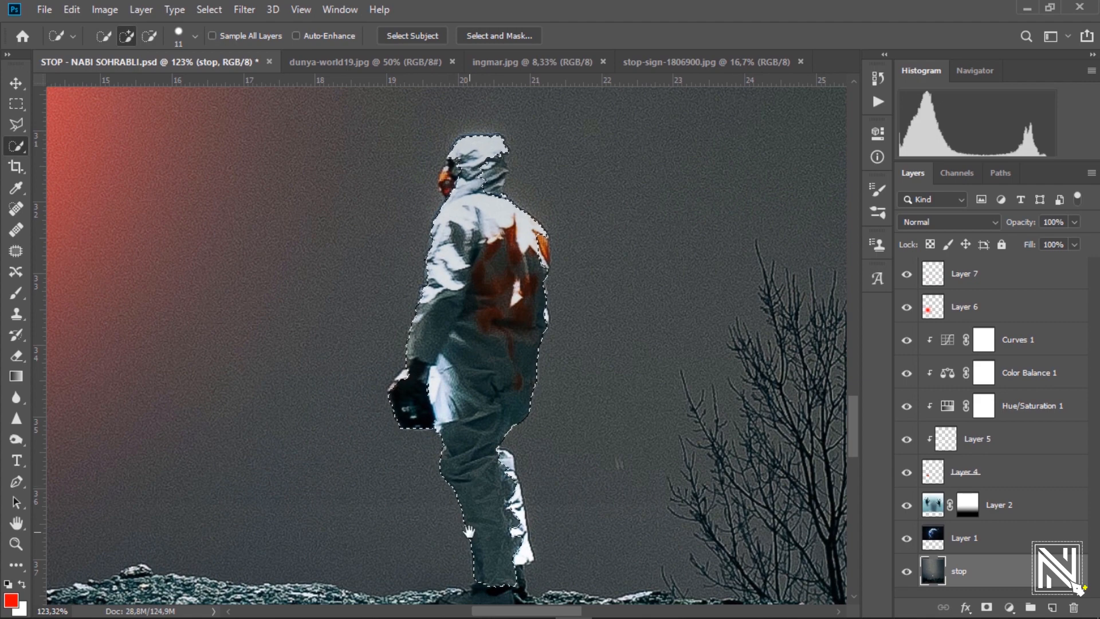
scroll(453, 475, down, 3)
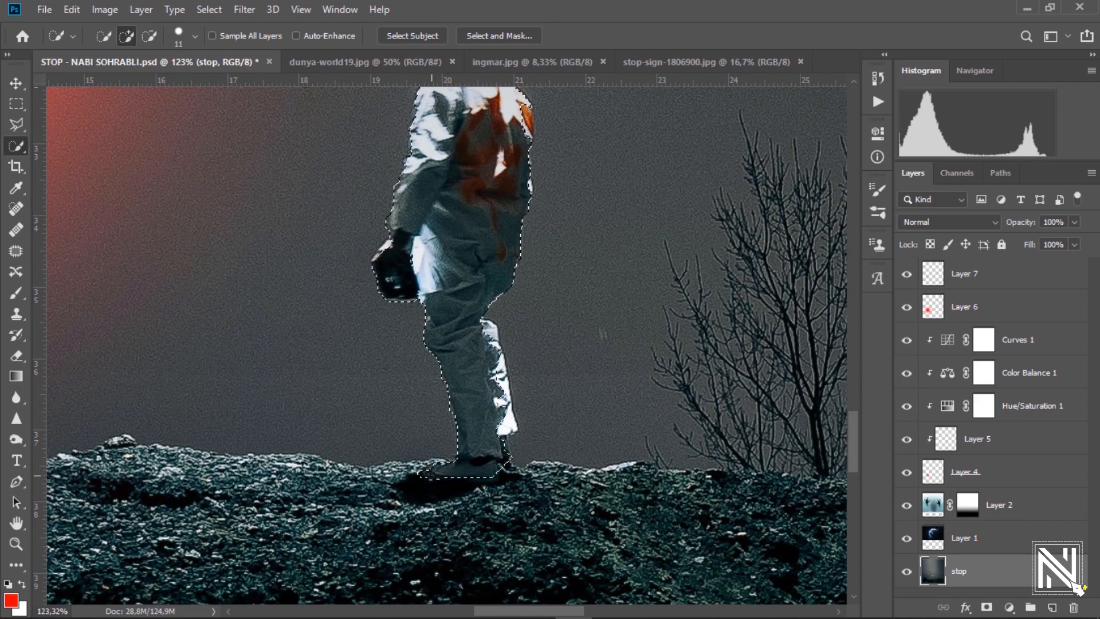
drag(432, 475, 435, 476)
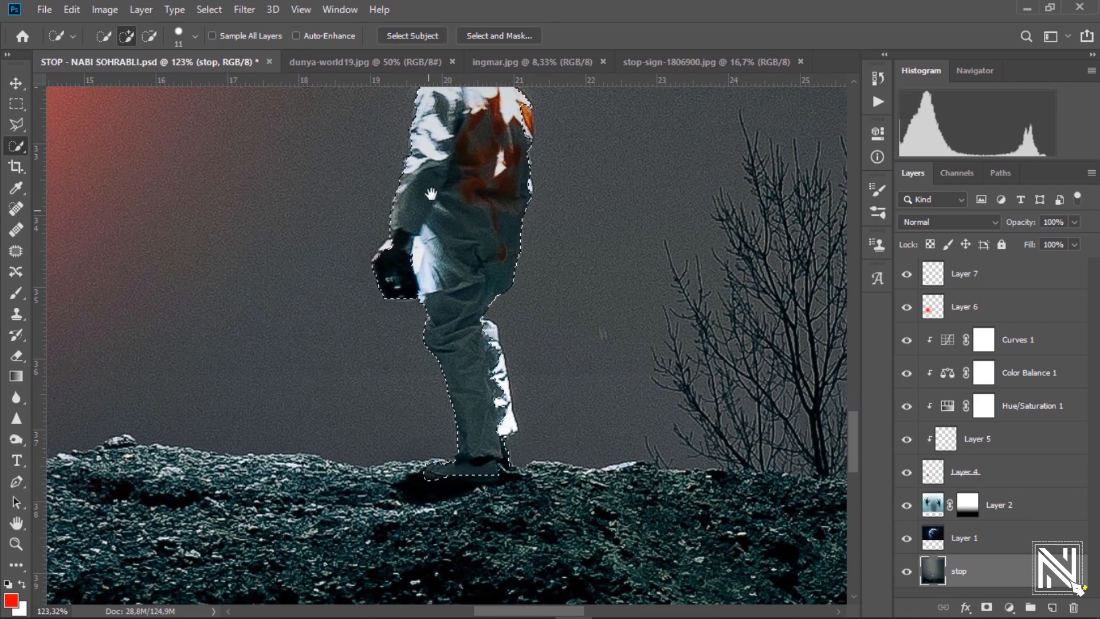
drag(431, 194, 408, 333)
scroll(400, 255, up, 6)
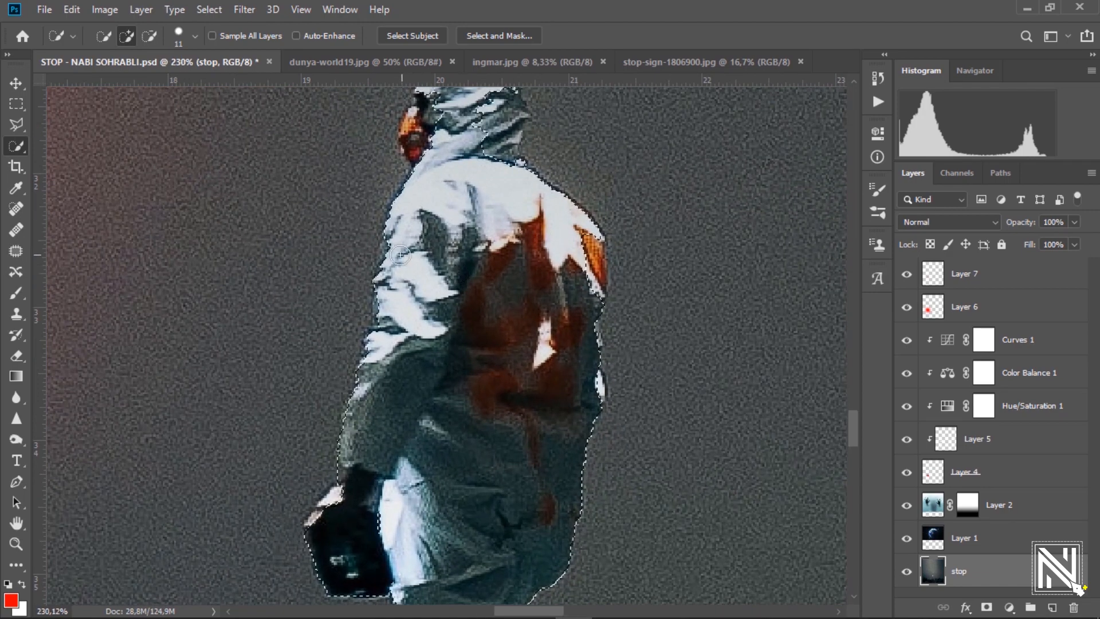
Add the sleeve edge and hood to the astronaut selection with Polygonal Lasso, then create Layer 8.
key(l)
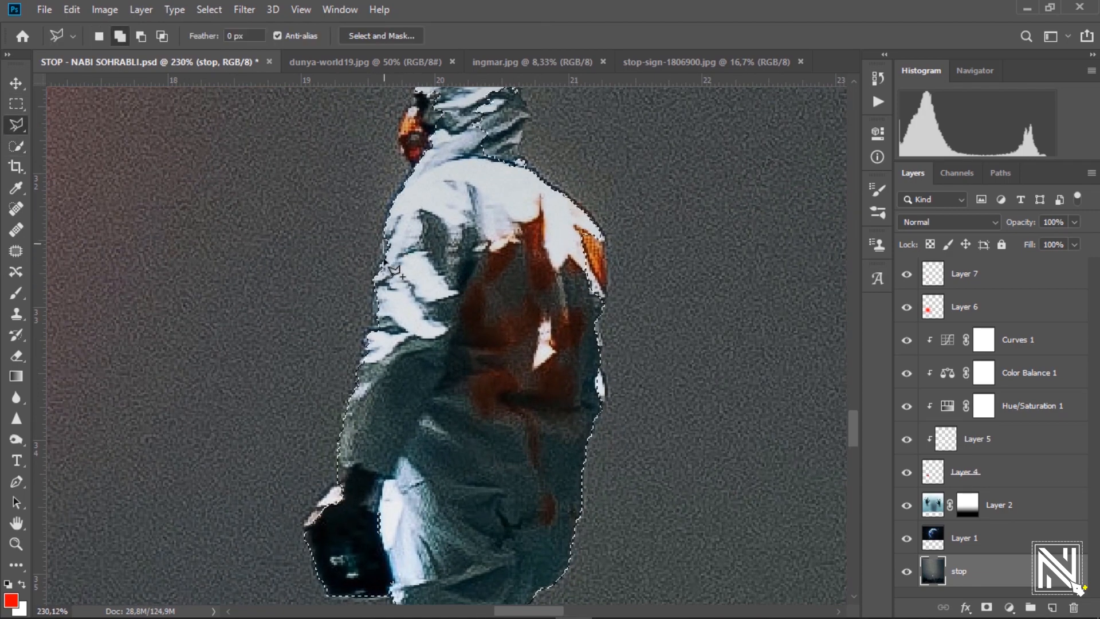
click(377, 266)
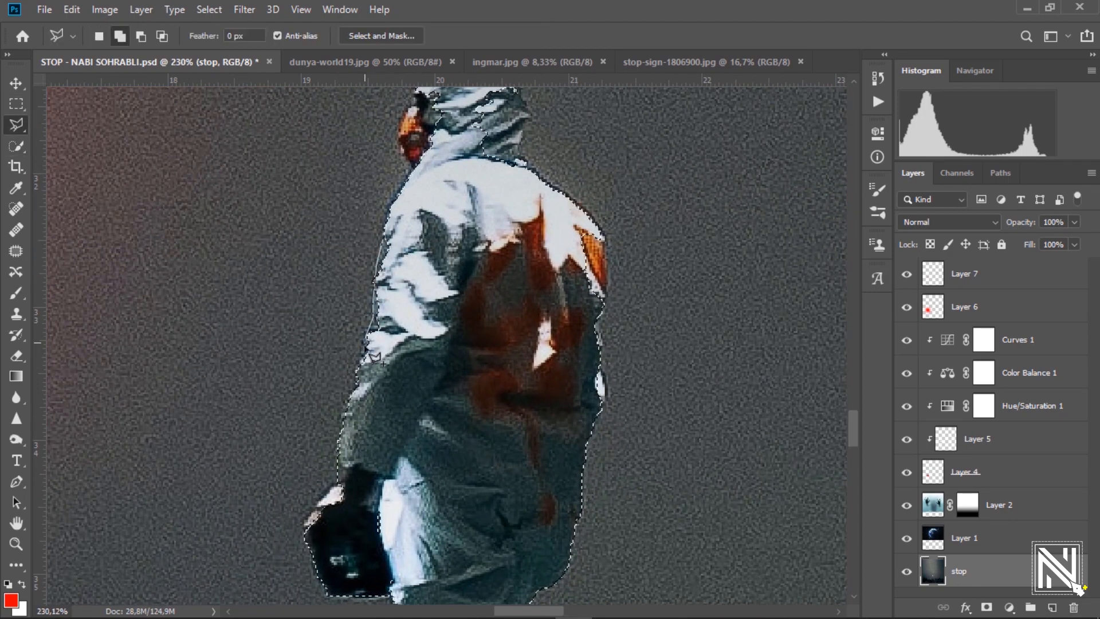
click(365, 389)
double_click(442, 248)
drag(440, 184, 417, 322)
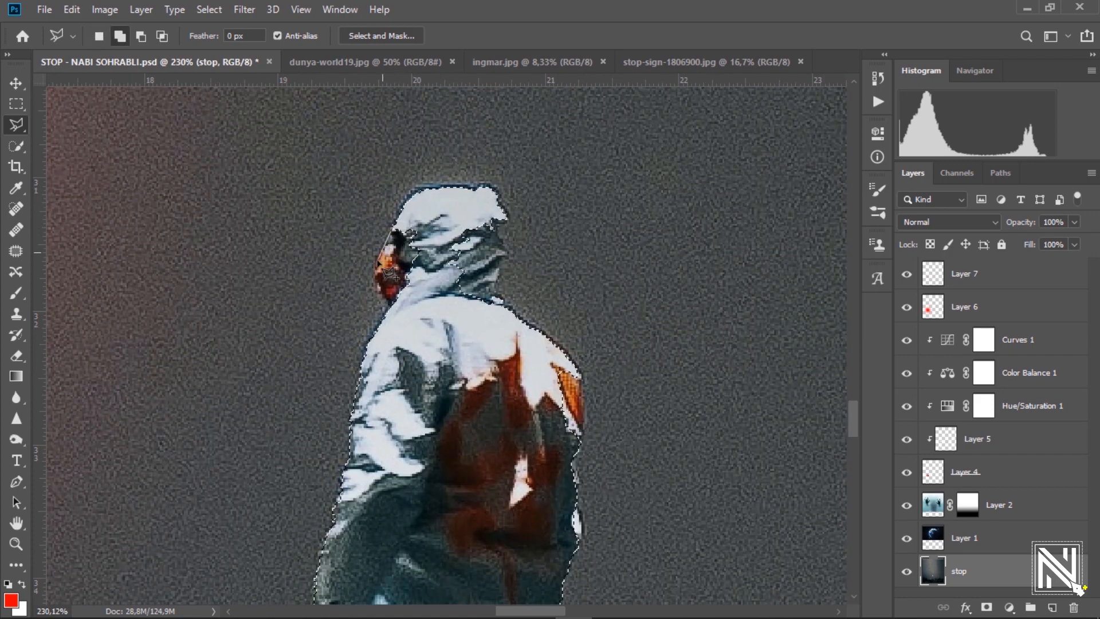
click(395, 314)
double_click(423, 222)
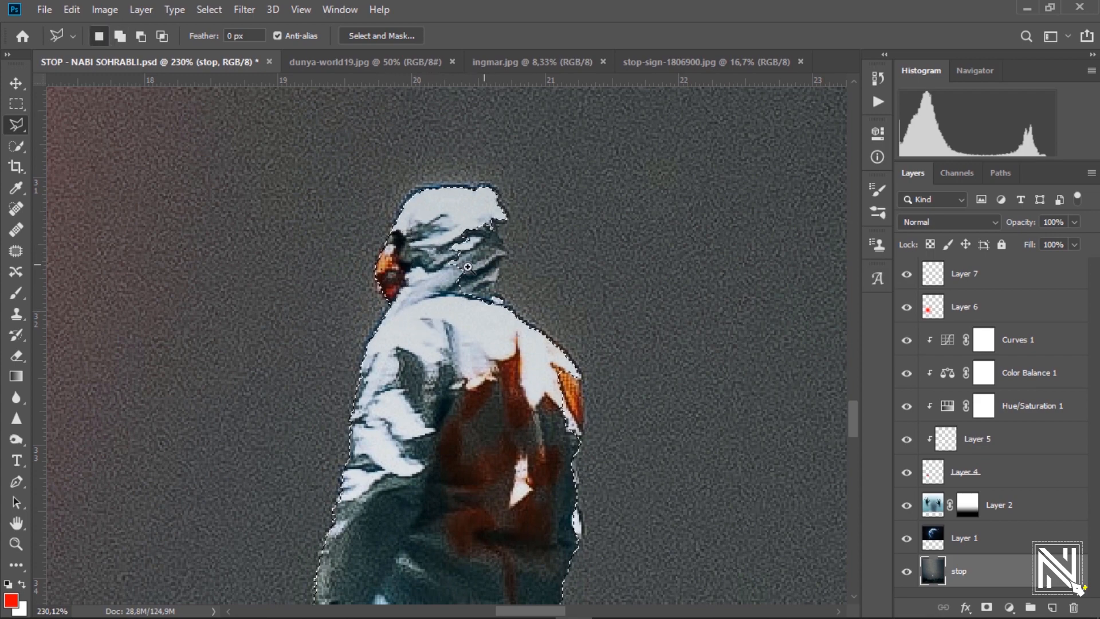
scroll(489, 266, down, 5)
key(ctrl+j)
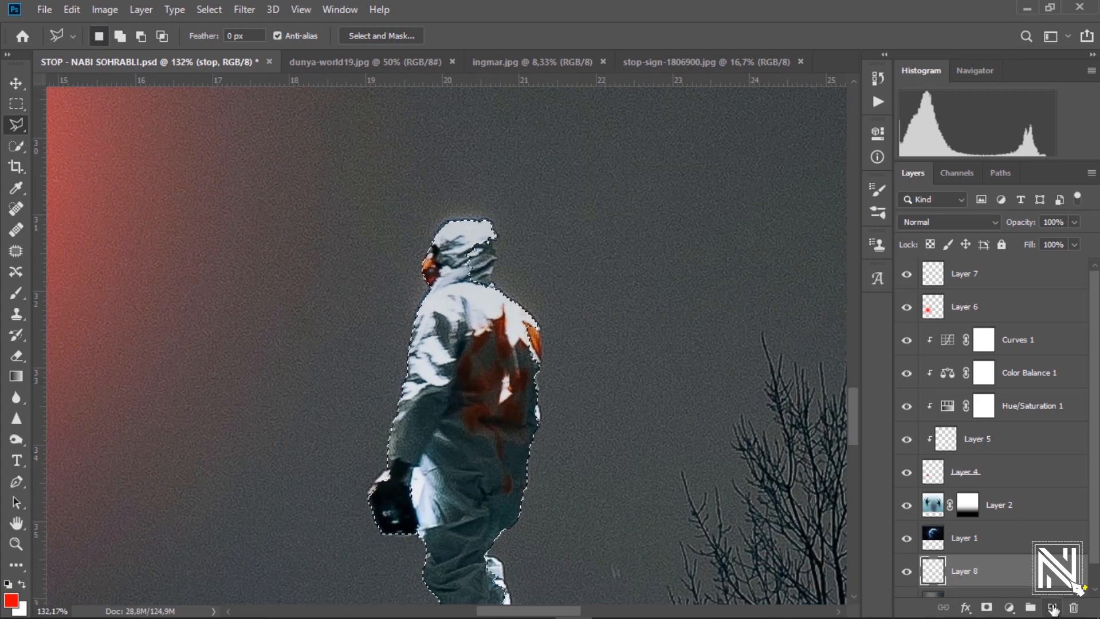
Clip Layer 8 to the stop layer and set its blend mode to Screen.
scroll(940, 507, down, 1)
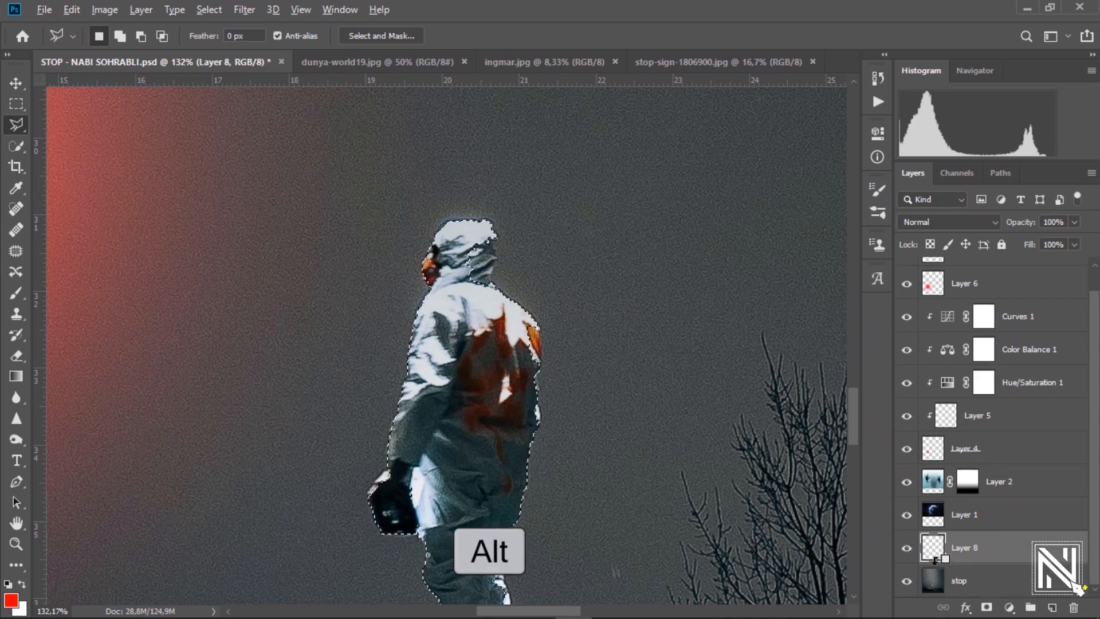
alt+click(935, 568)
click(929, 222)
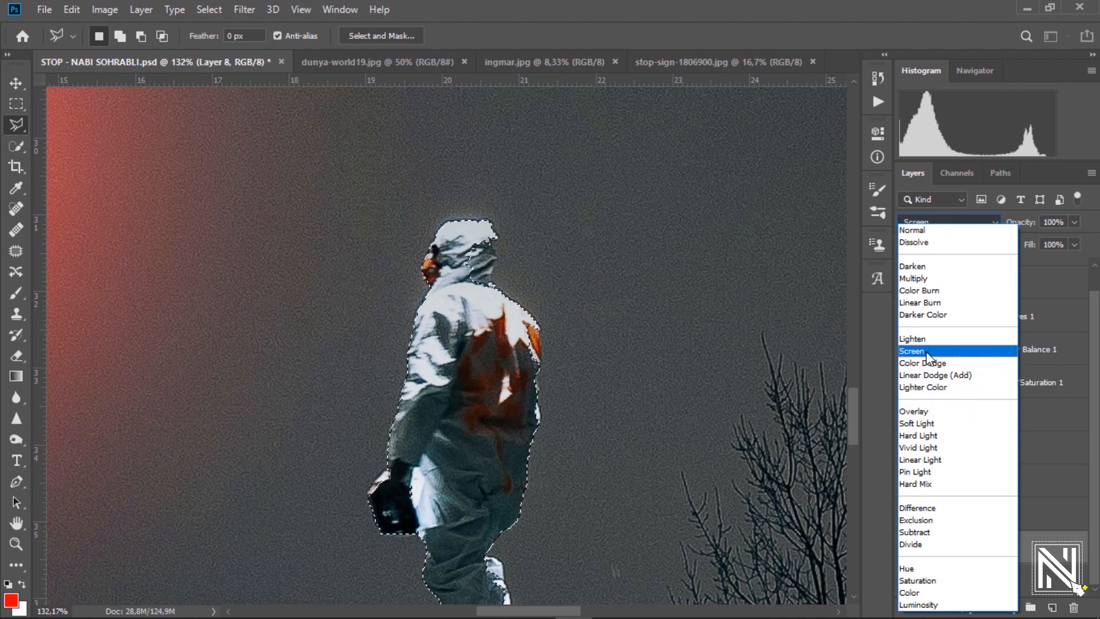
click(929, 351)
Set up a soft 86 px brush at lowered opacity.
click(13, 292)
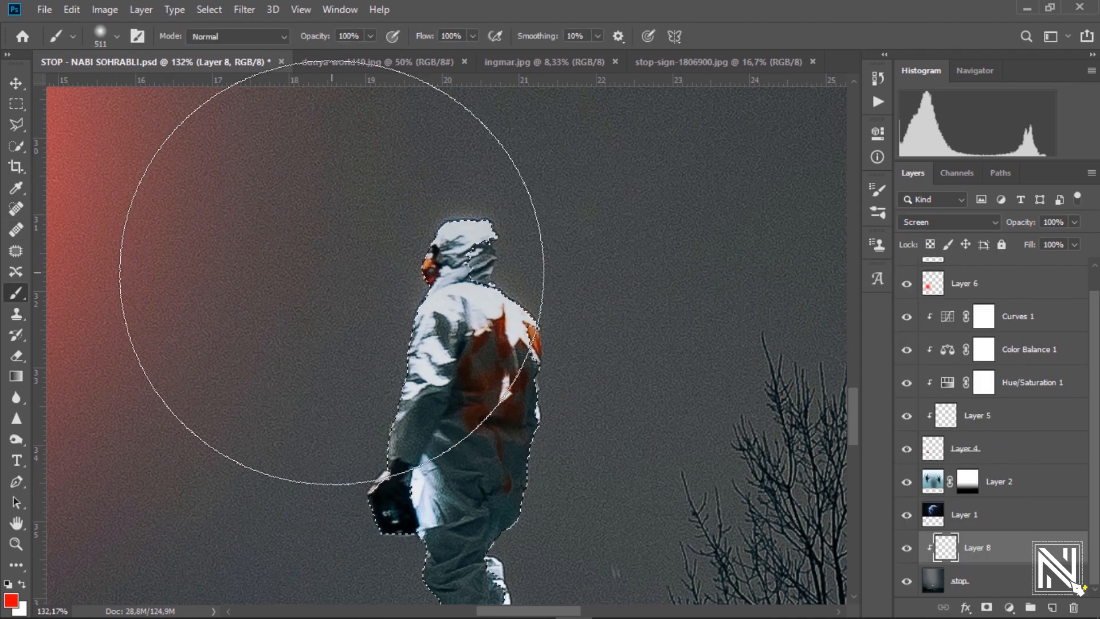
right_click(343, 276)
drag(463, 313, 455, 310)
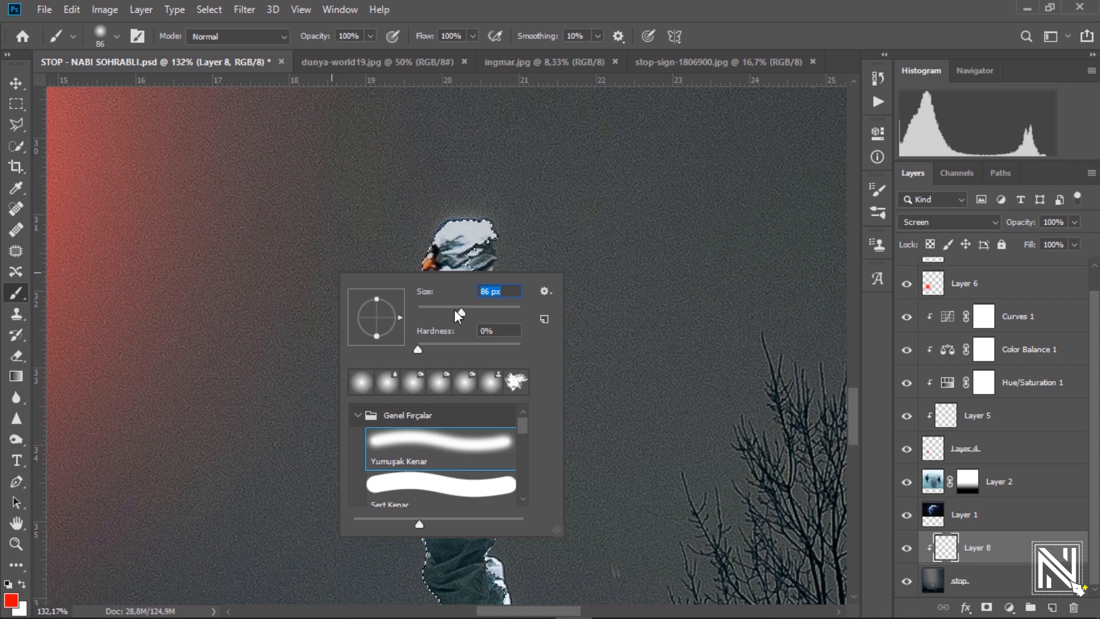
click(532, 9)
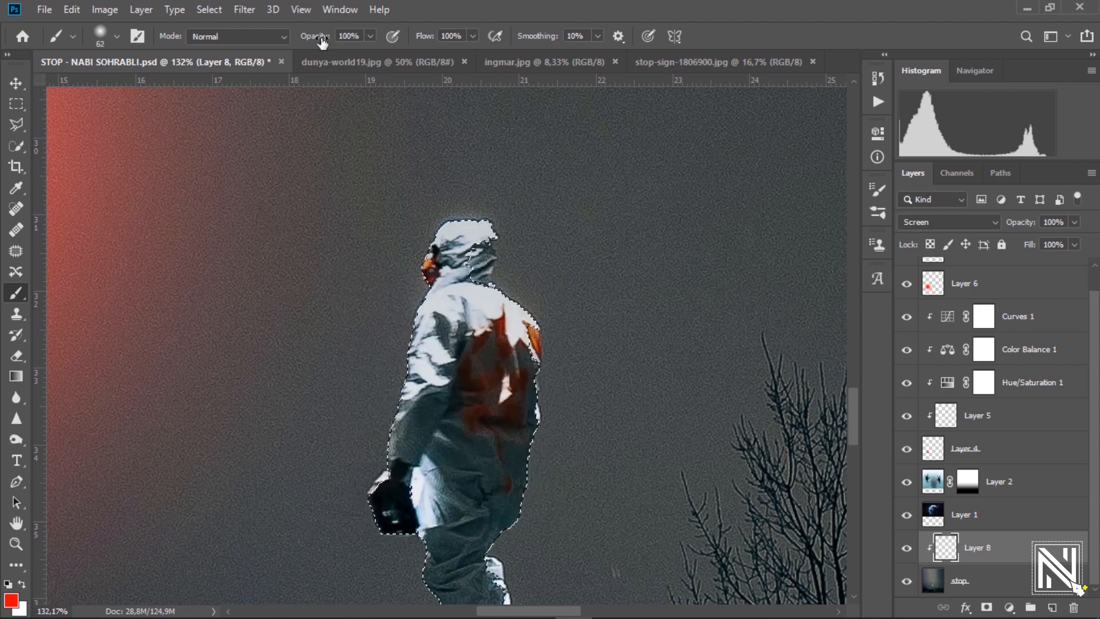
drag(322, 41, 319, 42)
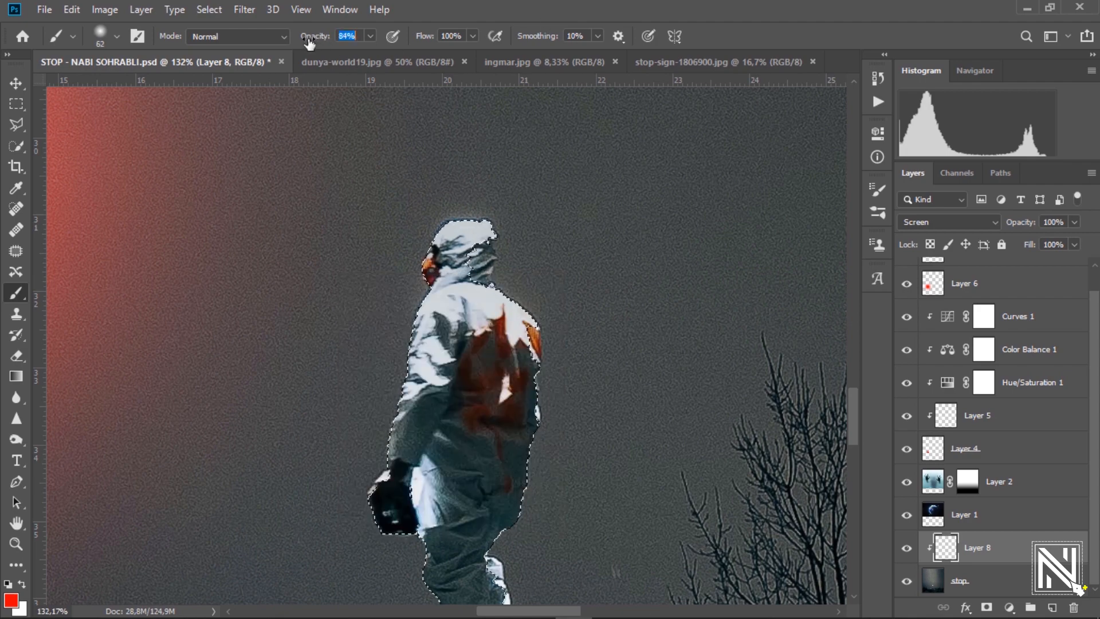
Paint red light on the astronaut's face, glove and the back of his leg.
drag(427, 217, 394, 287)
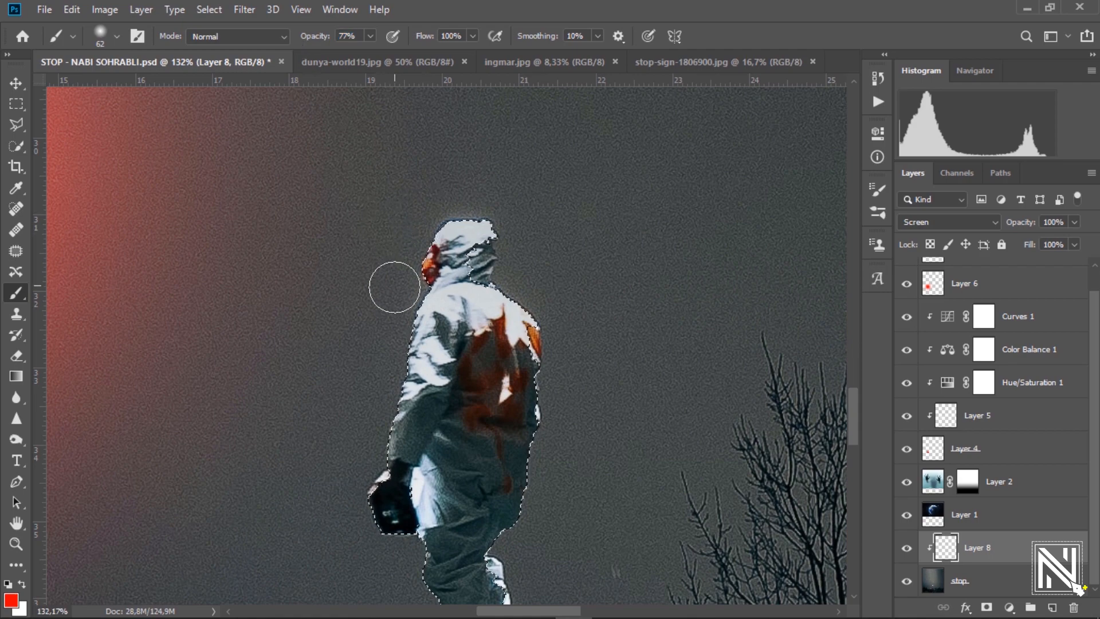
drag(413, 239, 438, 201)
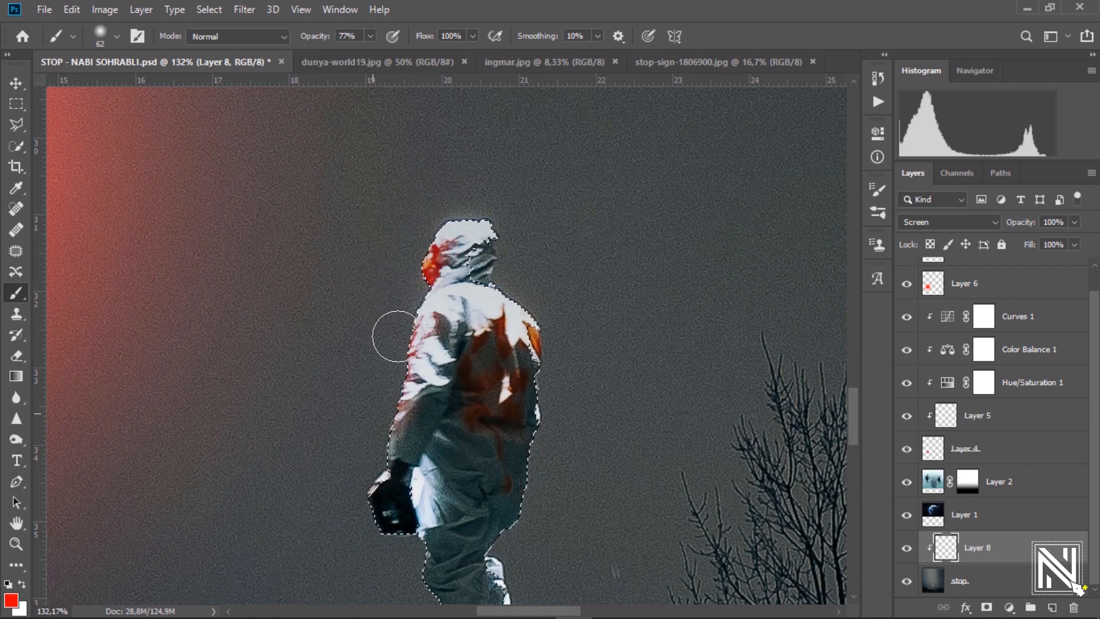
scroll(400, 252, down, 5)
mouse_move(400, 307)
mouse_down()
mouse_move(387, 332)
mouse_move(387, 317)
mouse_move(398, 420)
mouse_move(386, 351)
mouse_up()
key(ctrl+z)
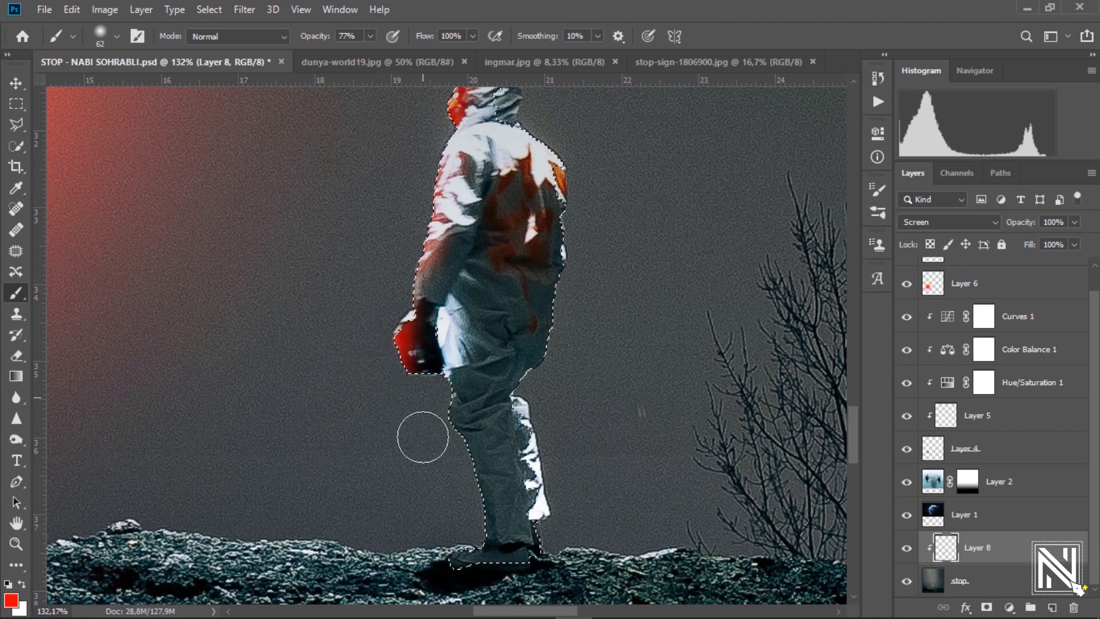
mouse_move(423, 436)
mouse_down()
mouse_move(423, 408)
mouse_move(459, 533)
mouse_move(438, 525)
mouse_move(428, 538)
mouse_move(444, 485)
mouse_move(425, 400)
mouse_up()
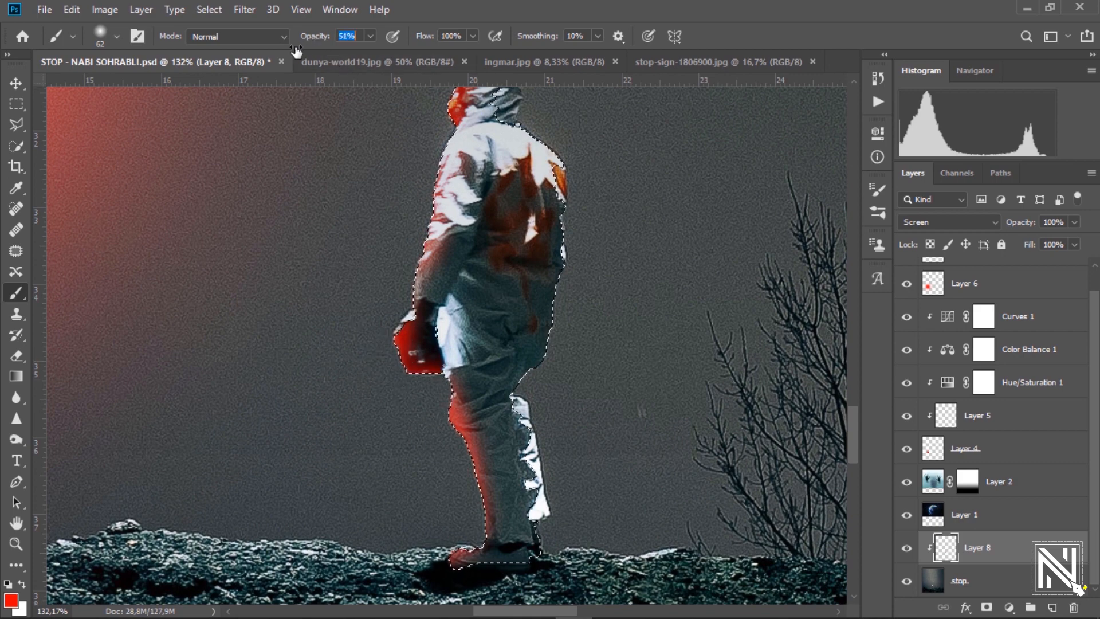
Brush faint red down the astronaut's torso, arm, hip and leg.
drag(385, 185, 337, 226)
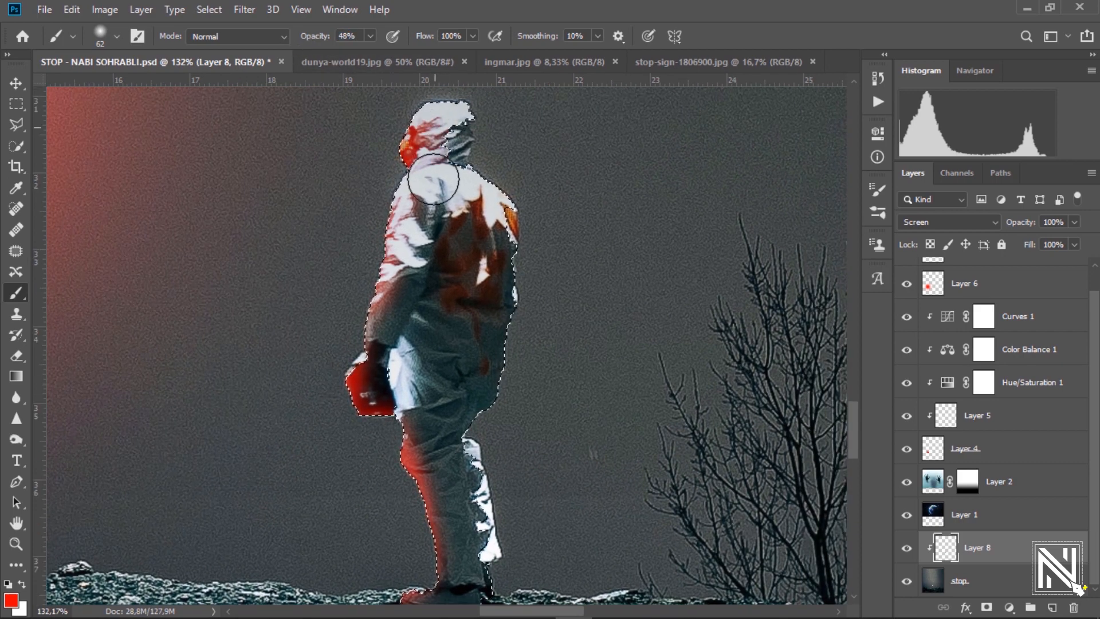
drag(435, 172, 422, 360)
key(ctrl+z)
key(ctrl+z)
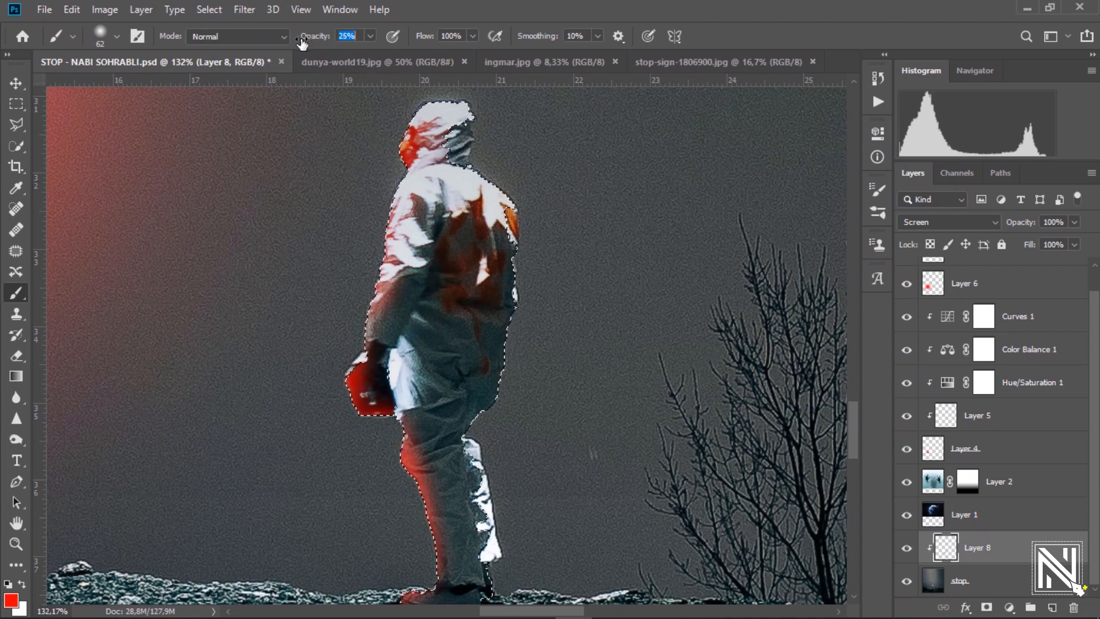
drag(433, 218, 425, 333)
mouse_move(403, 288)
mouse_down()
mouse_move(410, 424)
mouse_move(350, 275)
mouse_move(403, 493)
mouse_move(396, 450)
mouse_up()
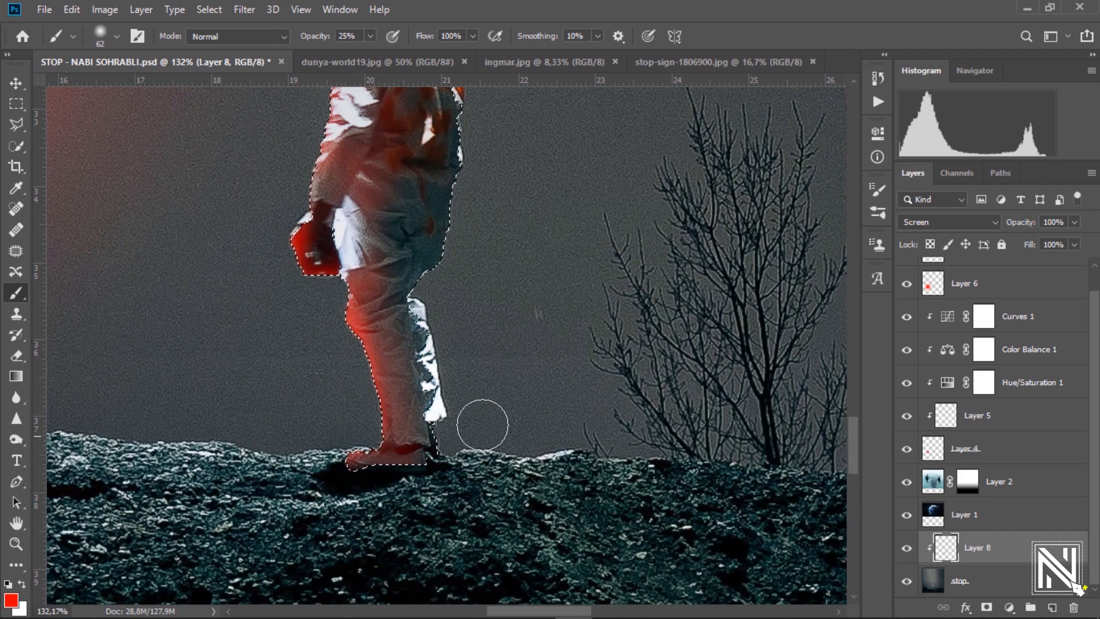
key(ctrl+0)
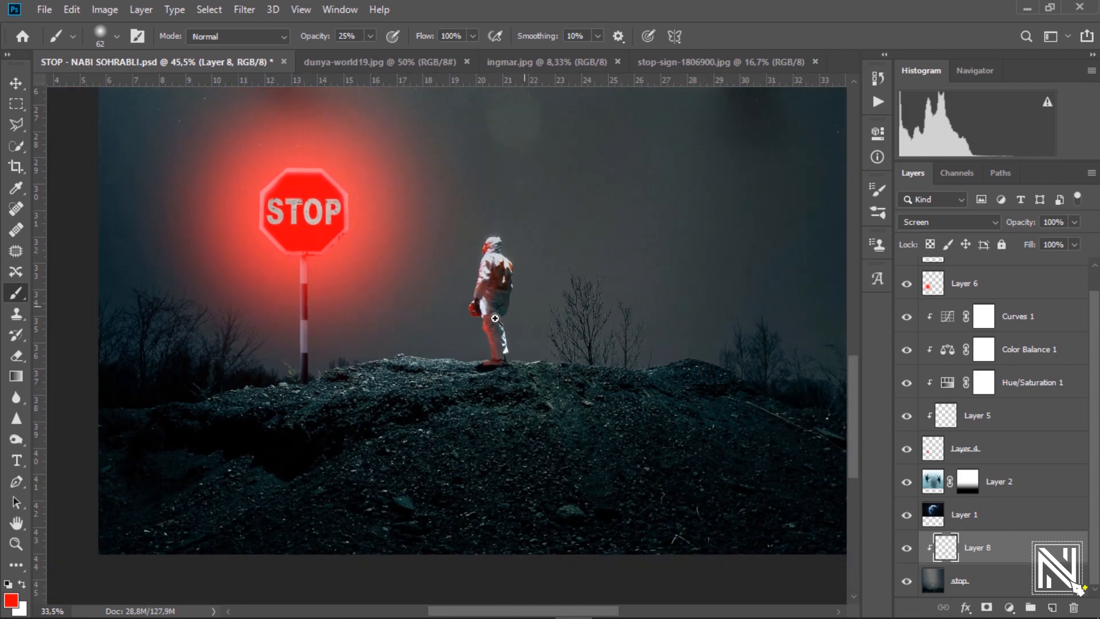
Add a new empty layer above Layer 6.
drag(495, 319, 447, 338)
drag(489, 238, 449, 356)
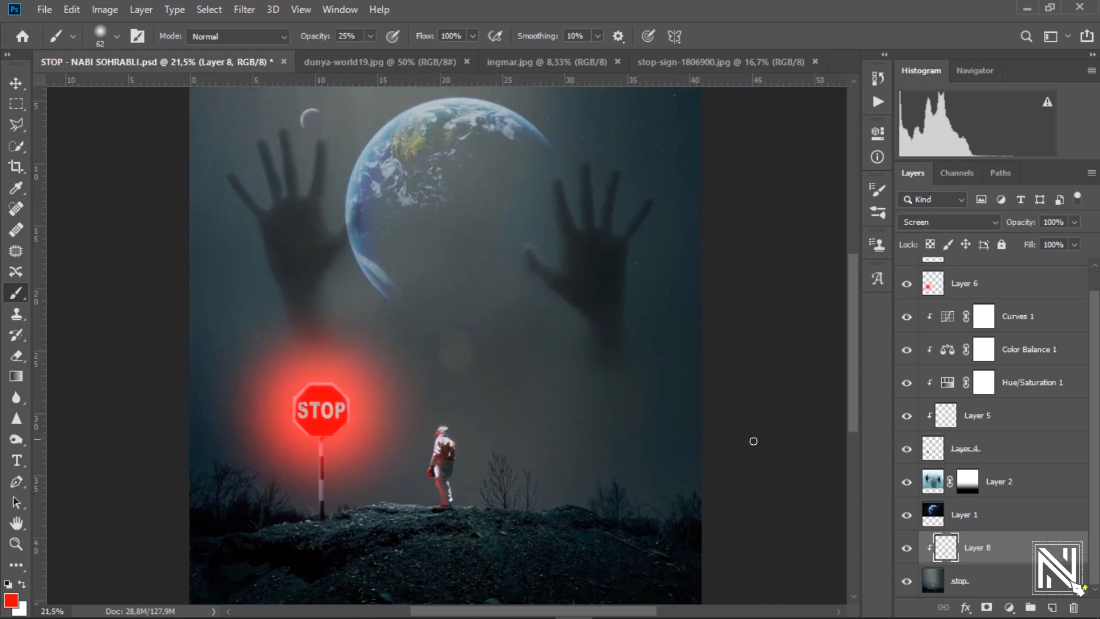
click(1049, 294)
key(ctrl+shift+alt+n)
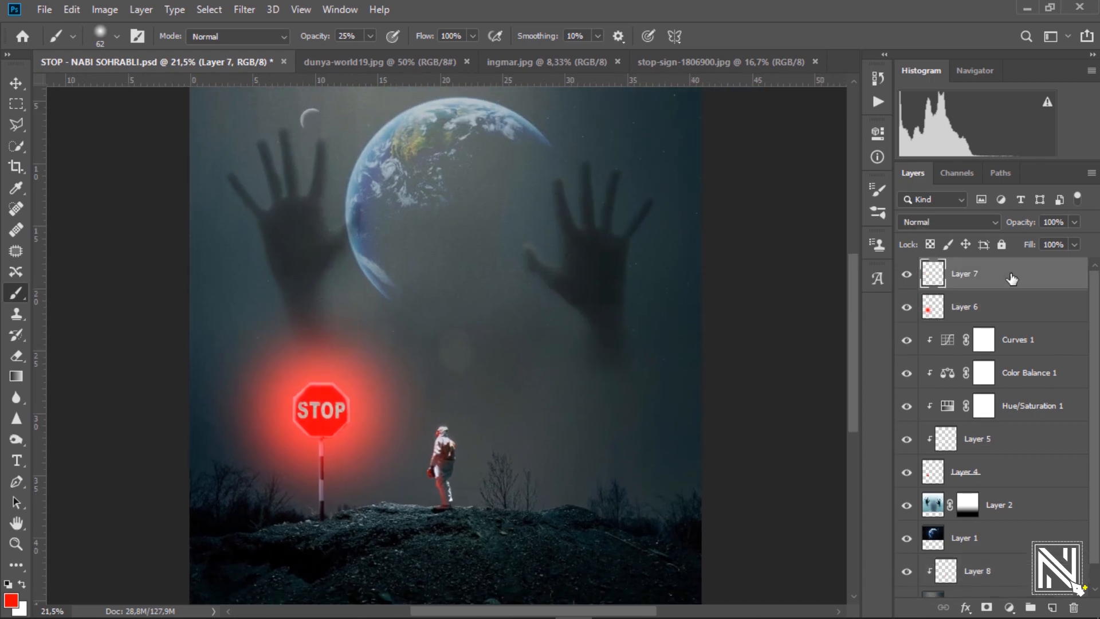
Add empty Layer 9 above Layer 7 at the top of the stack.
click(1000, 477)
click(13, 86)
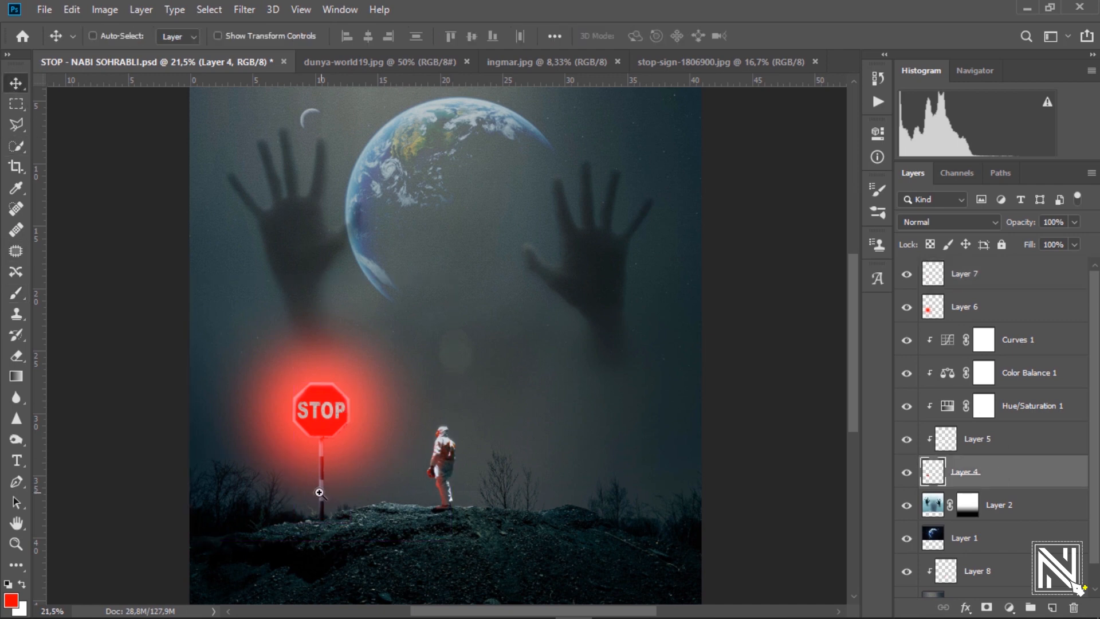
drag(320, 493, 374, 362)
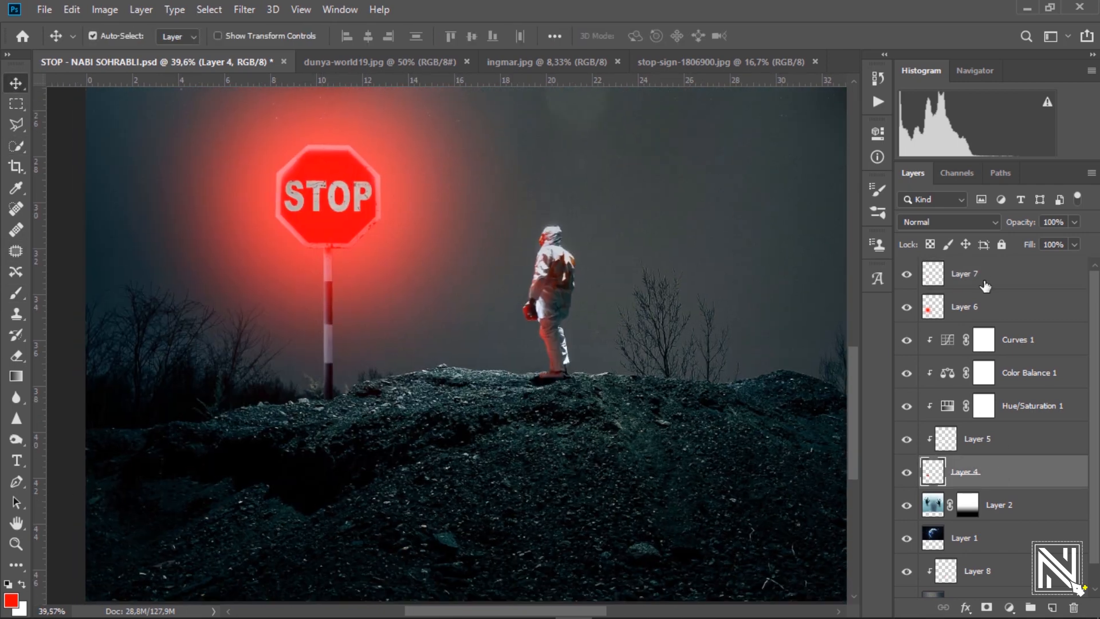
click(1009, 280)
key(b)
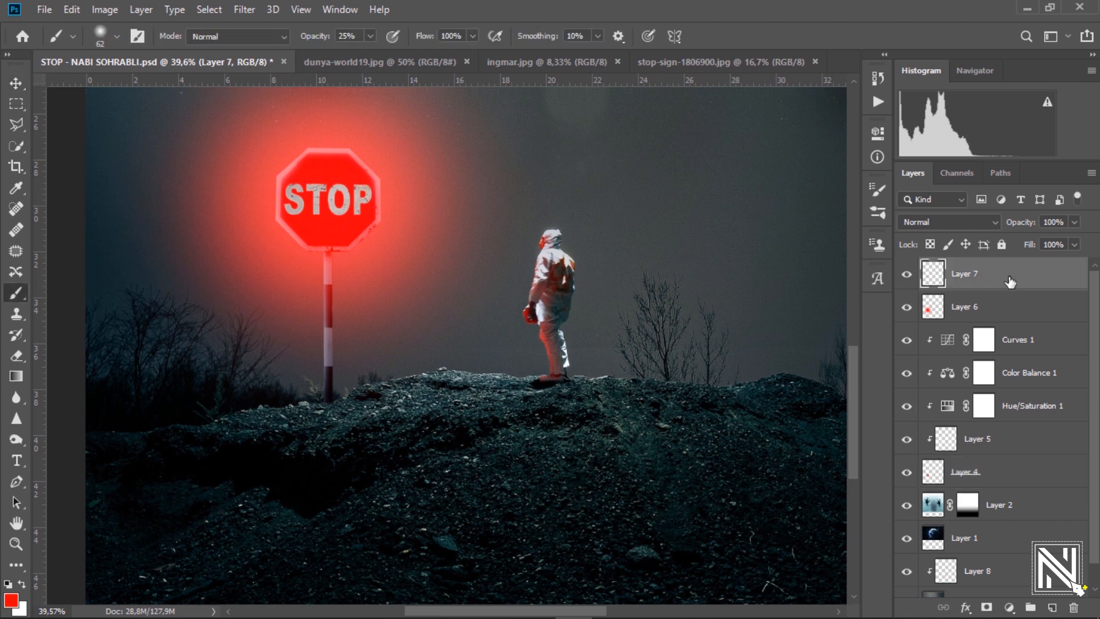
click(1053, 609)
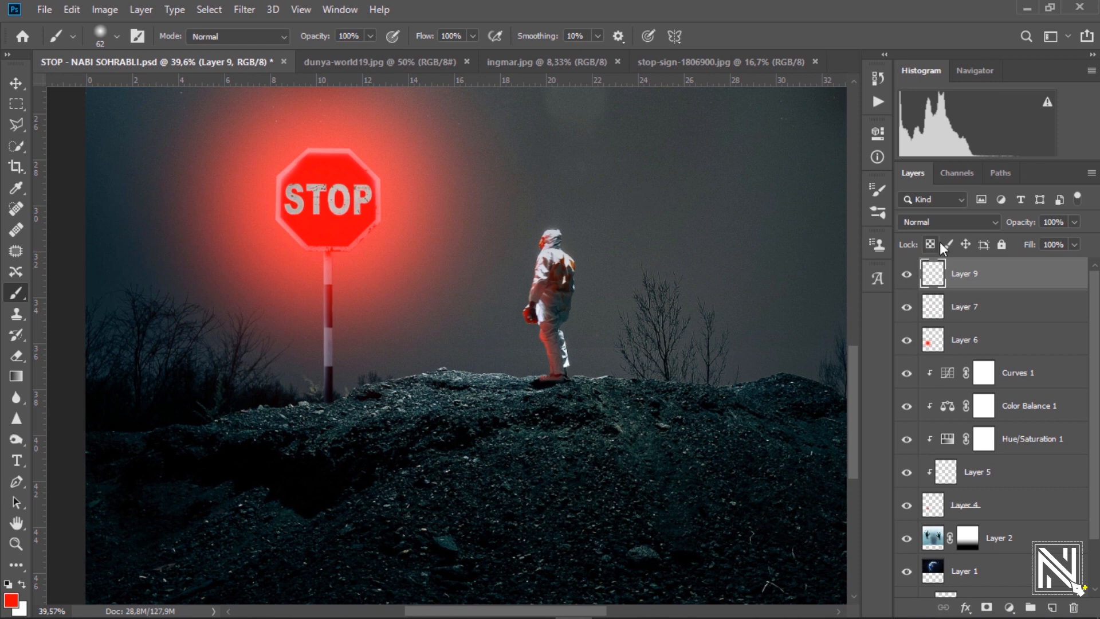
Set Layer 9 to Color blend mode and enlarge the soft brush to 432 px.
click(949, 222)
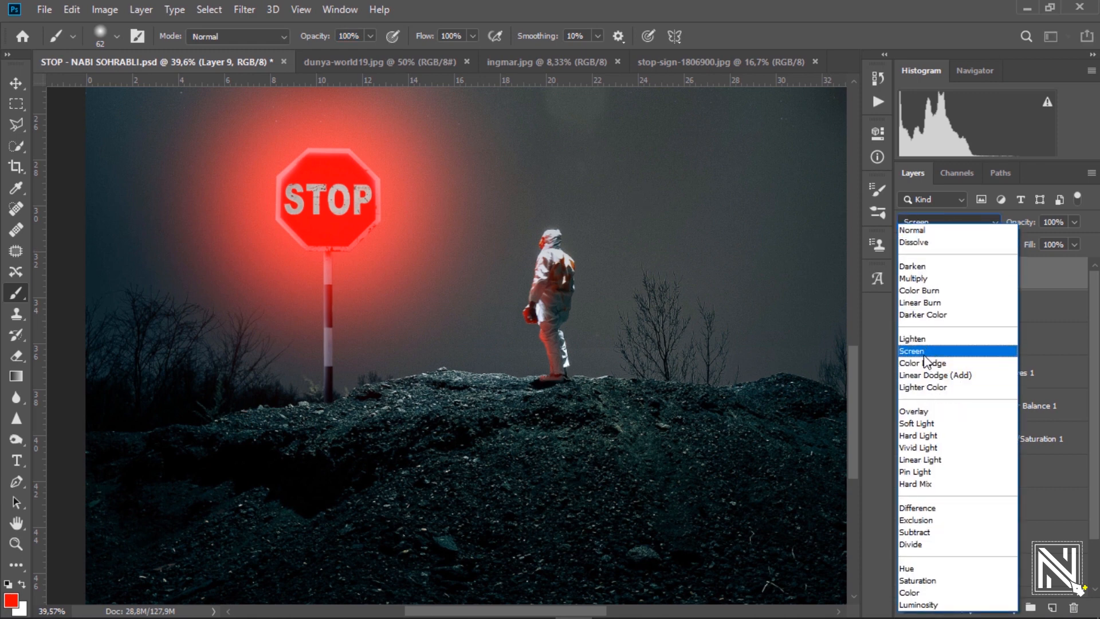
click(922, 594)
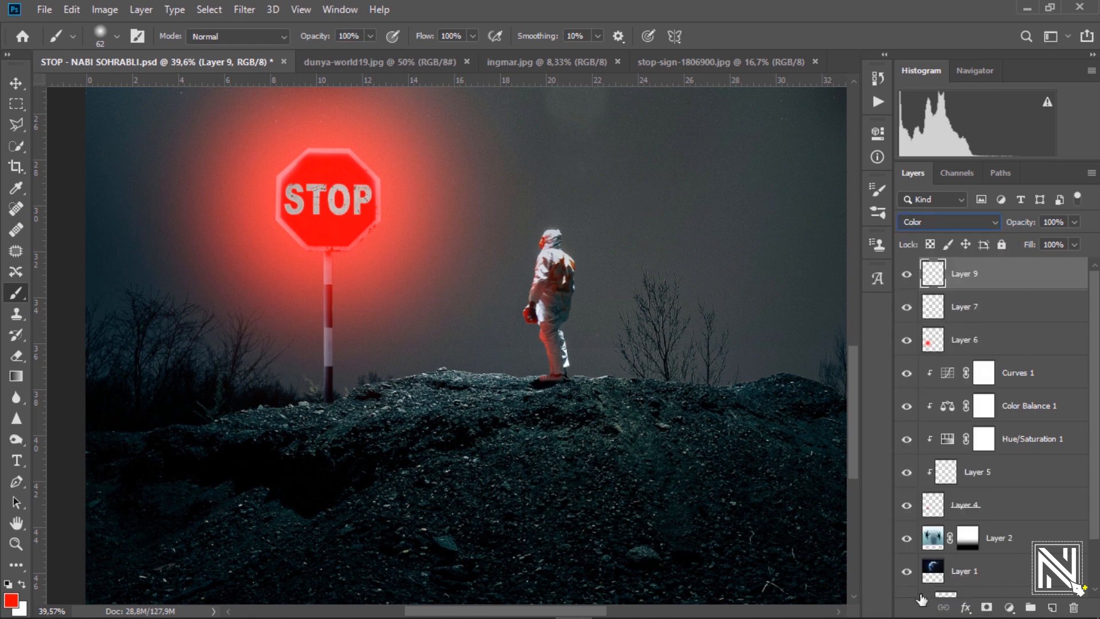
click(114, 37)
click(178, 82)
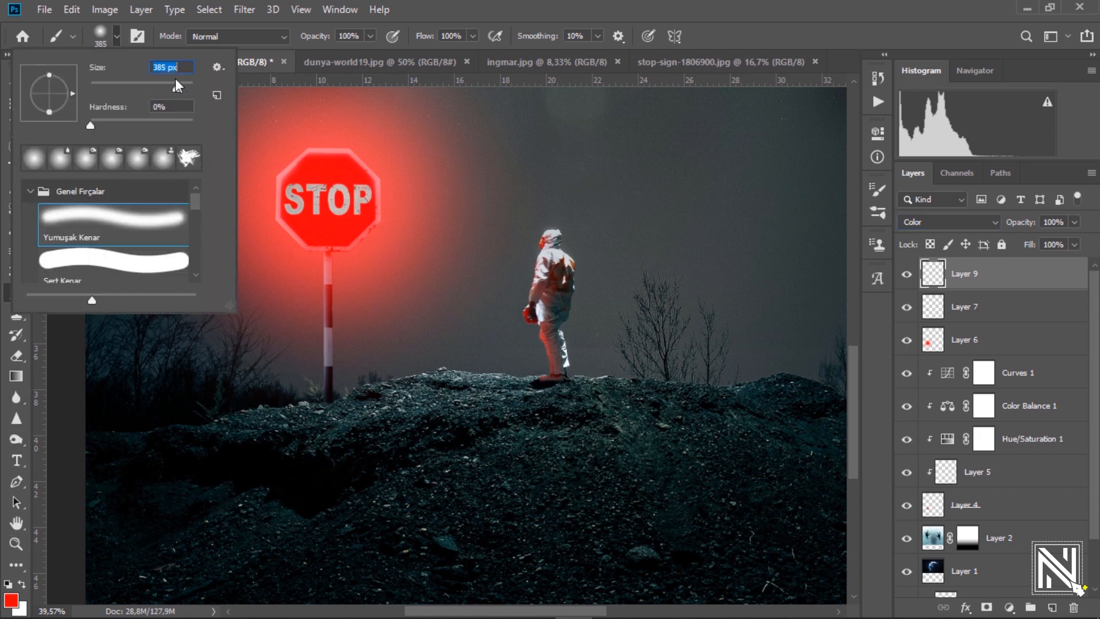
drag(177, 87, 180, 87)
click(492, 14)
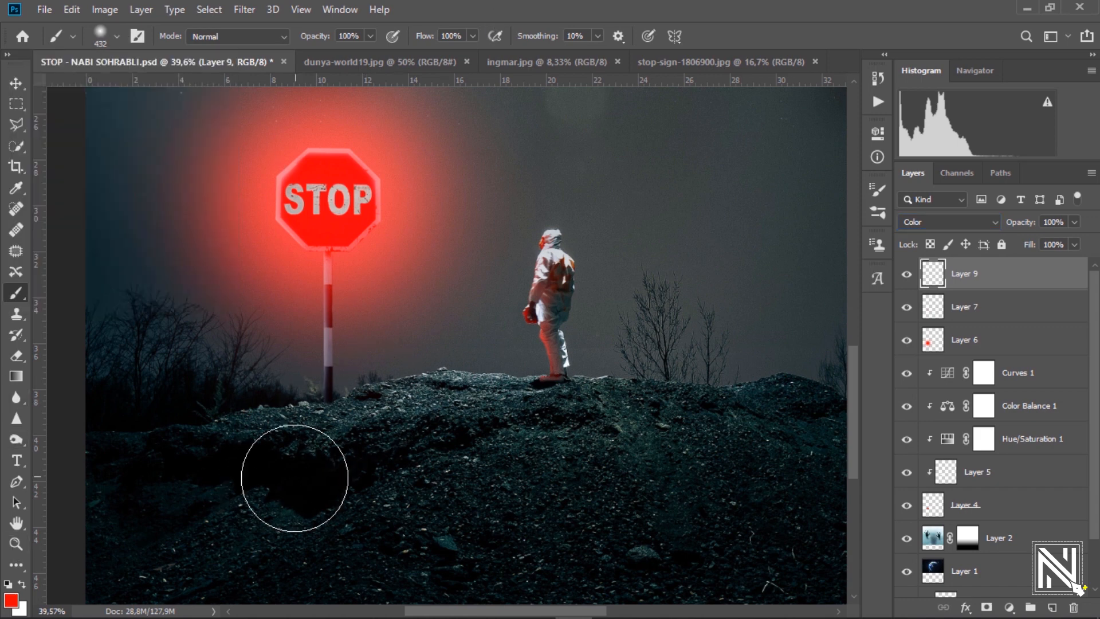
Paint red over the rocky ground below the sign and lower Layer 9 to 52% opacity.
mouse_move(312, 457)
mouse_down()
mouse_move(255, 570)
mouse_move(398, 512)
mouse_move(419, 478)
mouse_move(365, 470)
mouse_move(425, 455)
mouse_move(367, 462)
mouse_move(471, 454)
mouse_move(463, 443)
mouse_move(474, 443)
mouse_move(533, 473)
mouse_up()
mouse_move(616, 582)
mouse_down()
mouse_move(282, 590)
mouse_move(234, 596)
mouse_move(230, 610)
mouse_move(442, 455)
mouse_move(505, 440)
mouse_up()
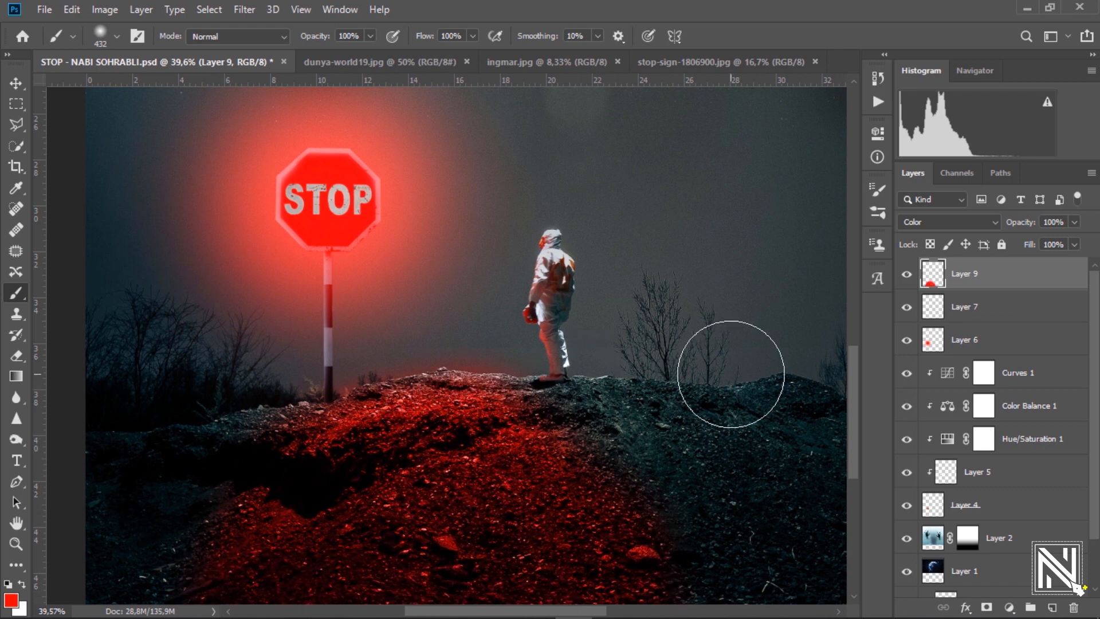
drag(1019, 222, 985, 237)
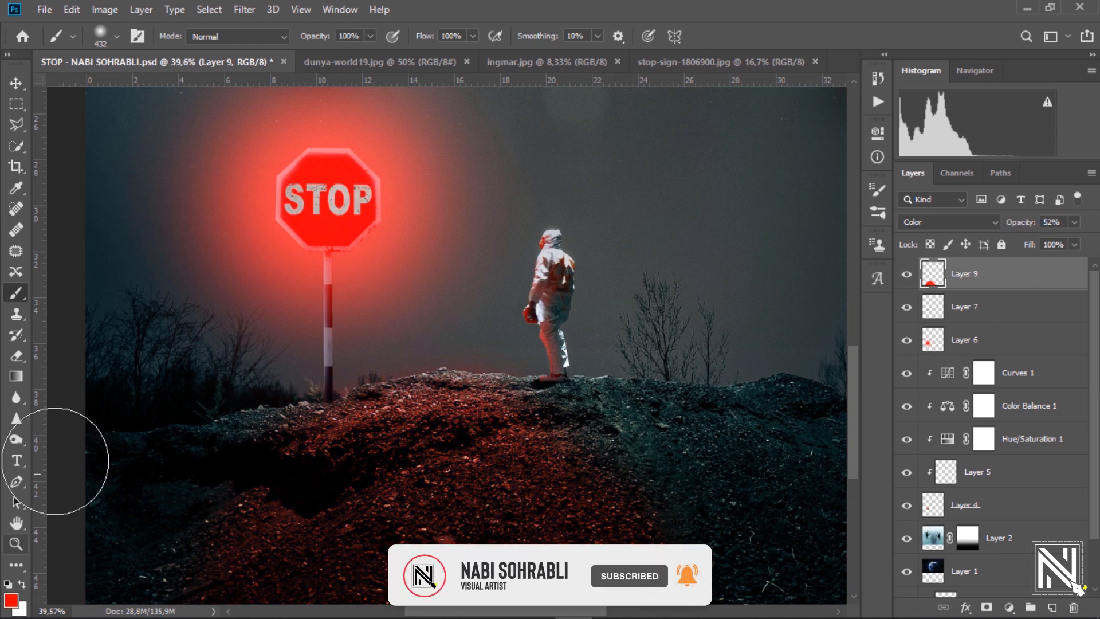
click(16, 376)
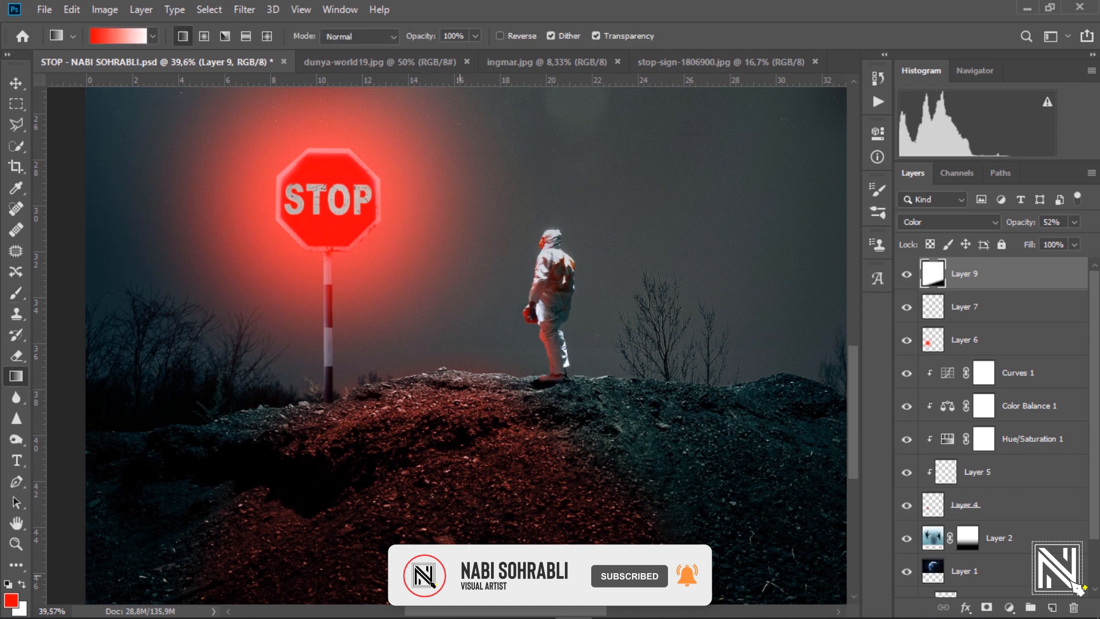
Mask Layer 9 with a black-to-white gradient and reduce its opacity to 42%.
click(987, 606)
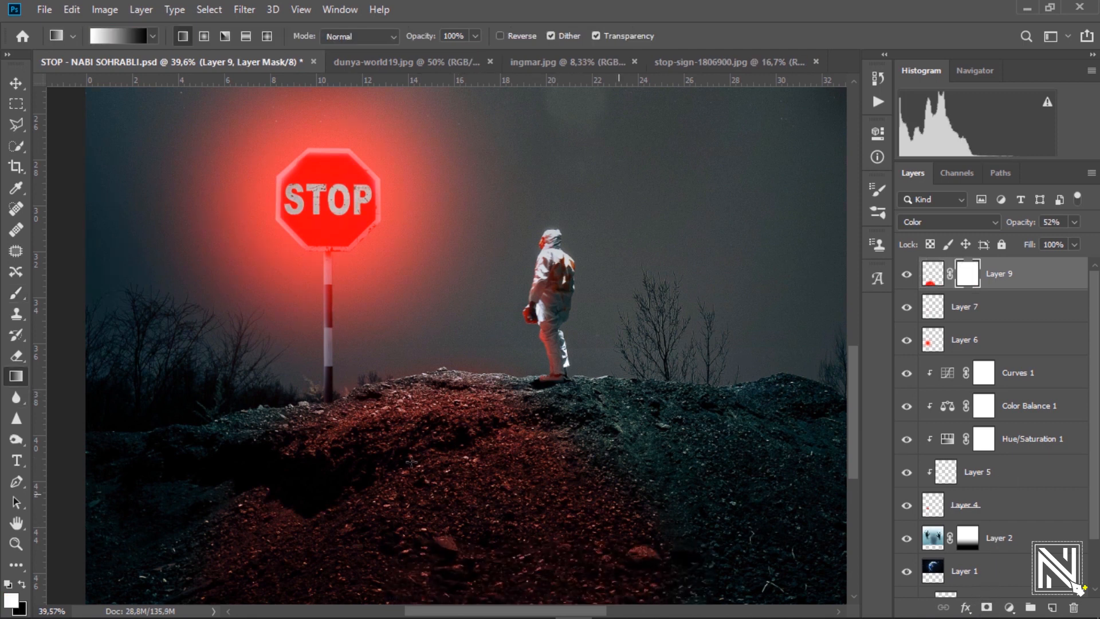
key(d)
drag(436, 470, 485, 570)
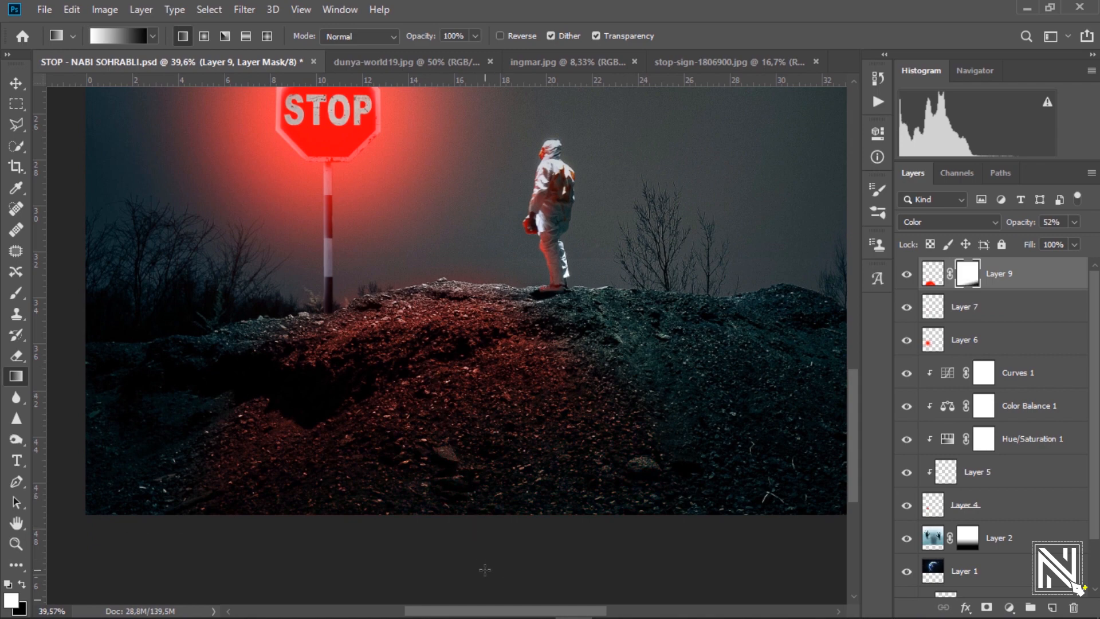
drag(572, 402, 519, 378)
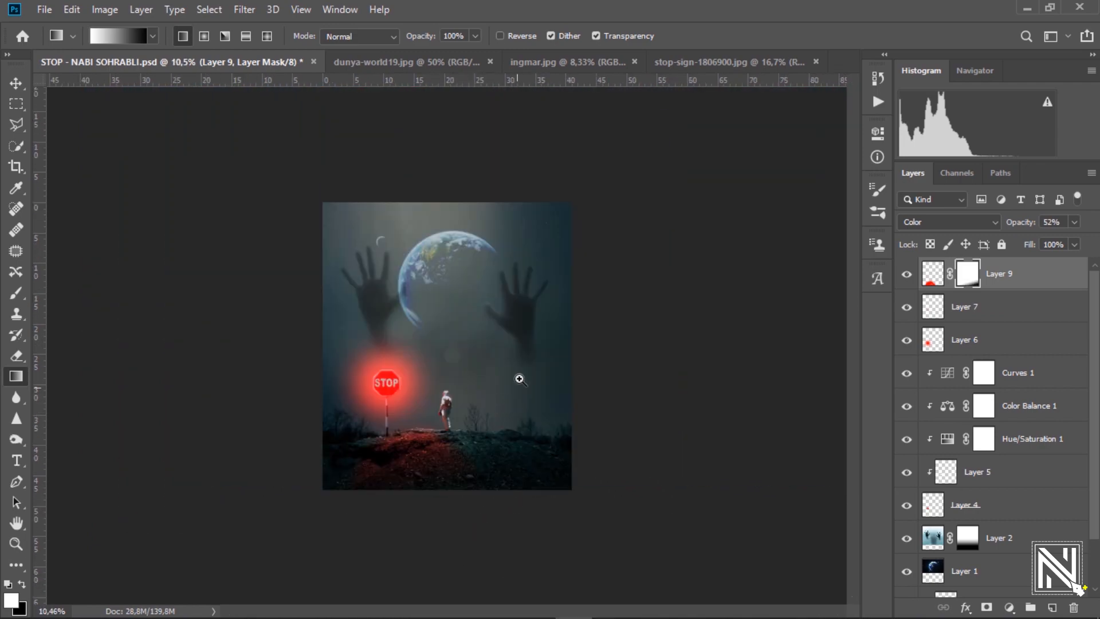
key(ctrl+0)
drag(1031, 228, 1014, 231)
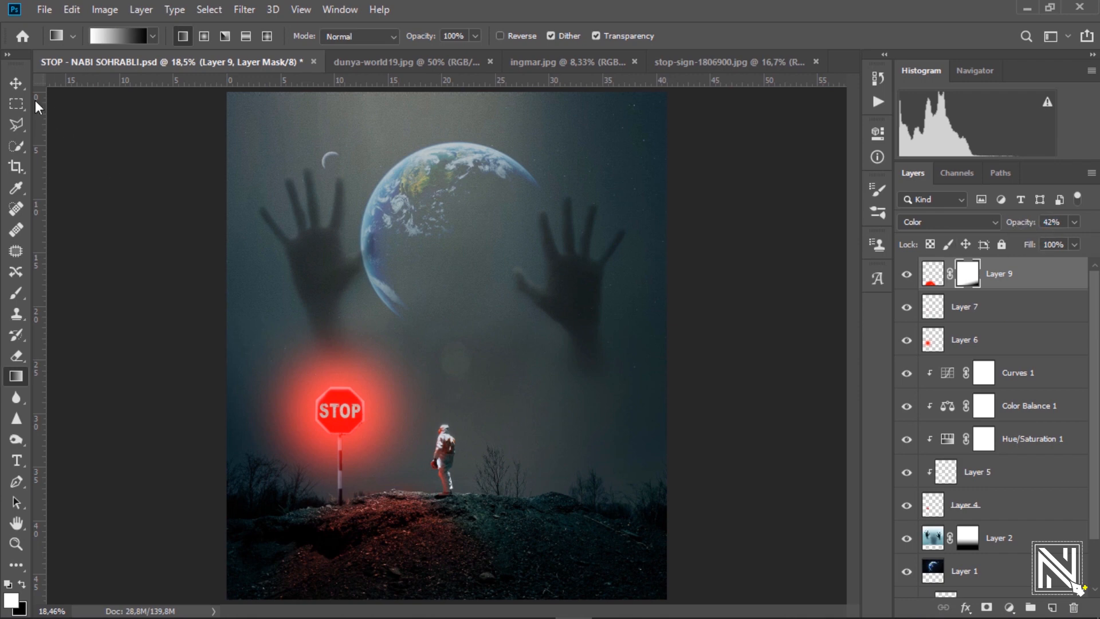
key(v)
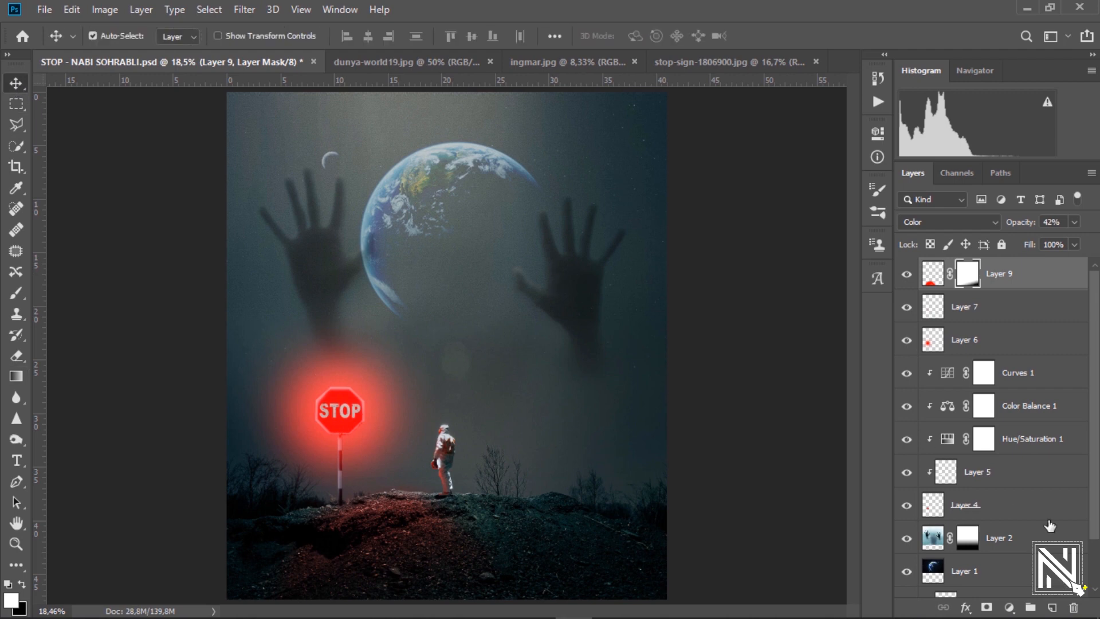
Stamp all visible layers into Layer 10 and open the Camera Raw Filter.
key(ctrl+alt+shift+e)
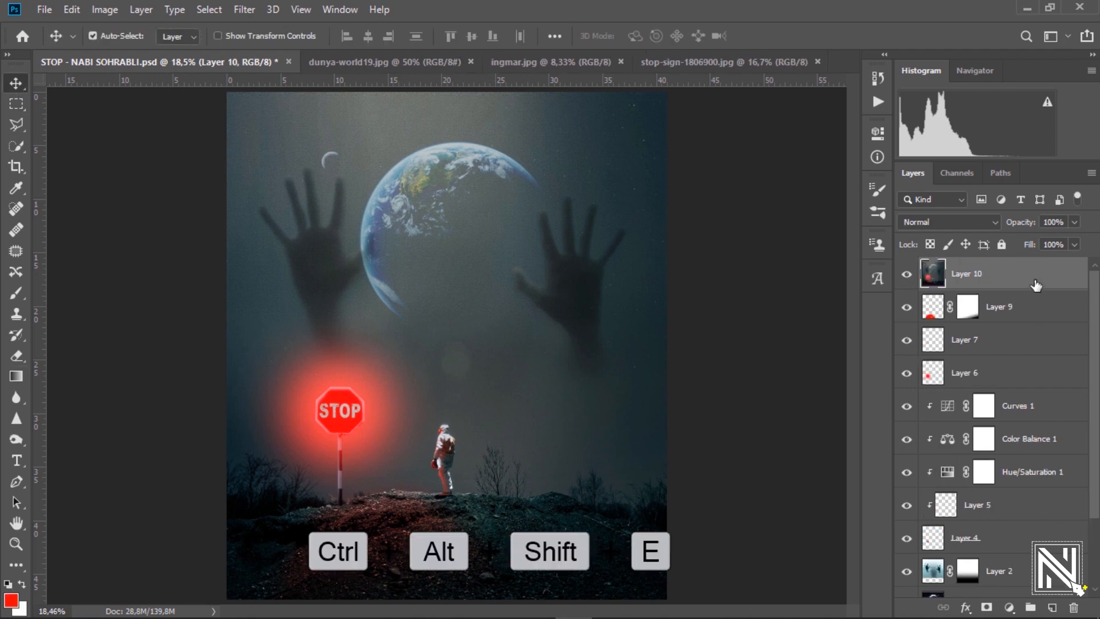
click(244, 10)
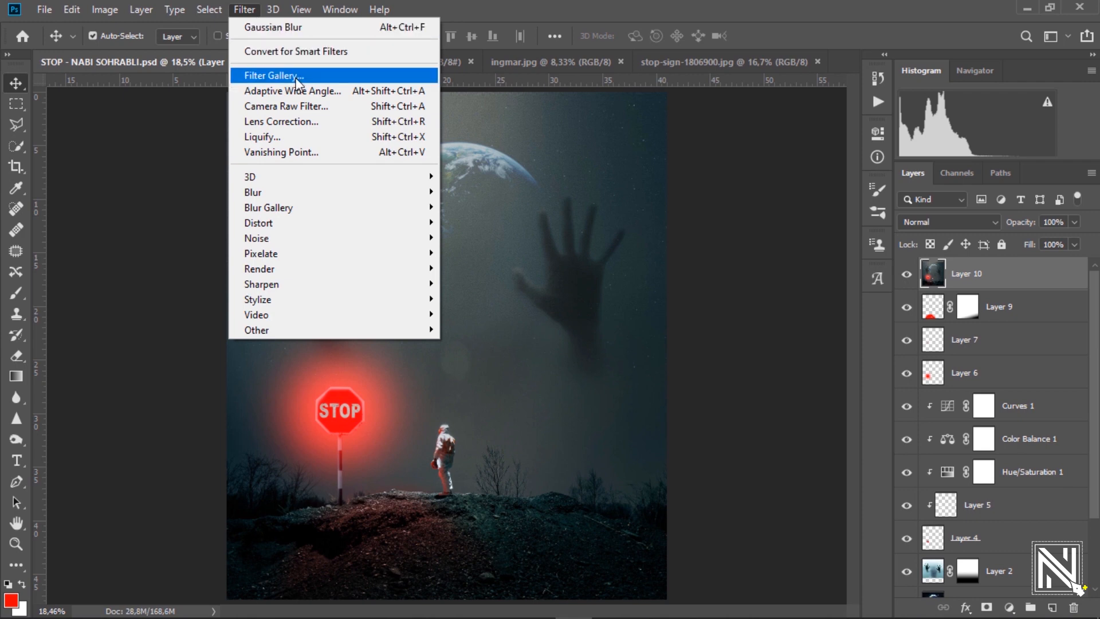
click(288, 106)
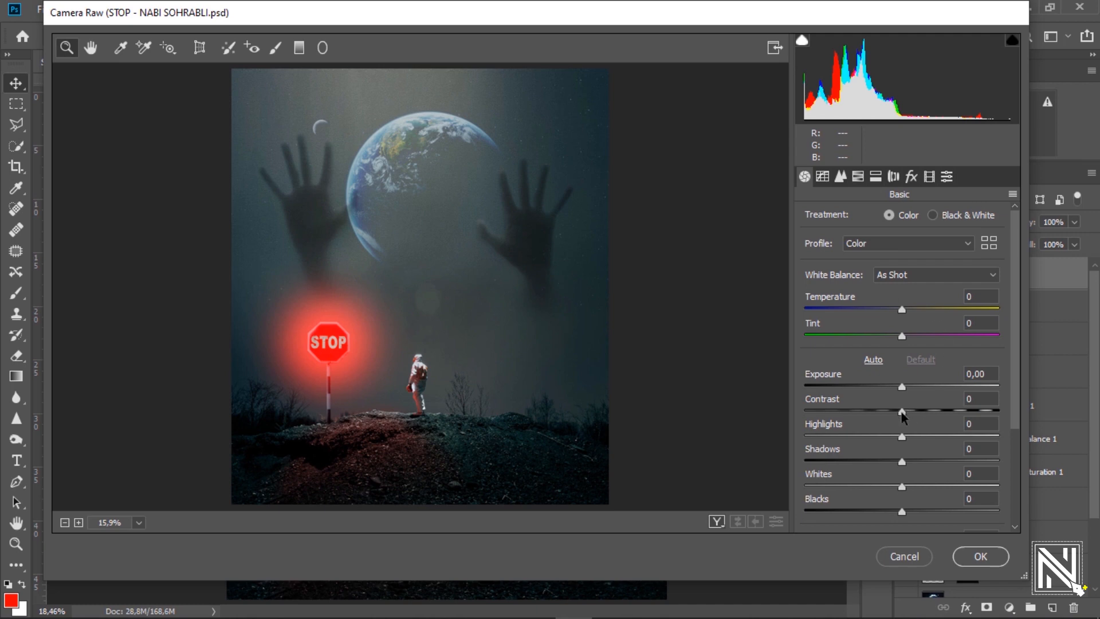
Grade with Contrast +8, Blacks -7, Clarity +6, Vibrance +4 and Saturation +16.
drag(908, 409, 915, 410)
scroll(915, 410, down, 2)
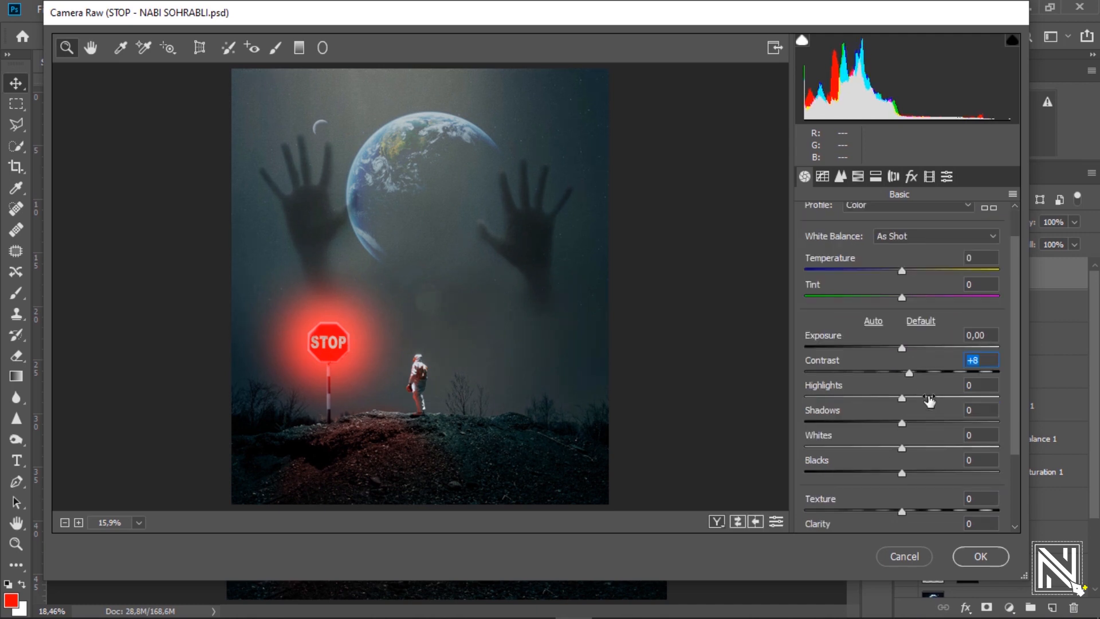
drag(896, 476, 907, 458)
scroll(938, 415, down, 2)
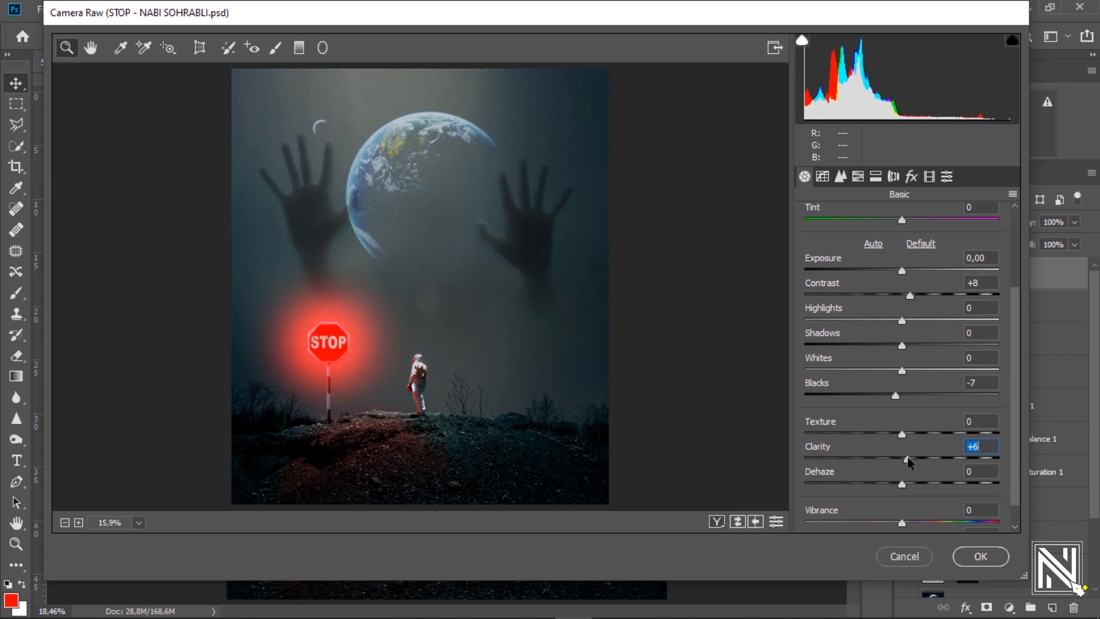
drag(908, 522, 921, 520)
scroll(906, 484, down, 1)
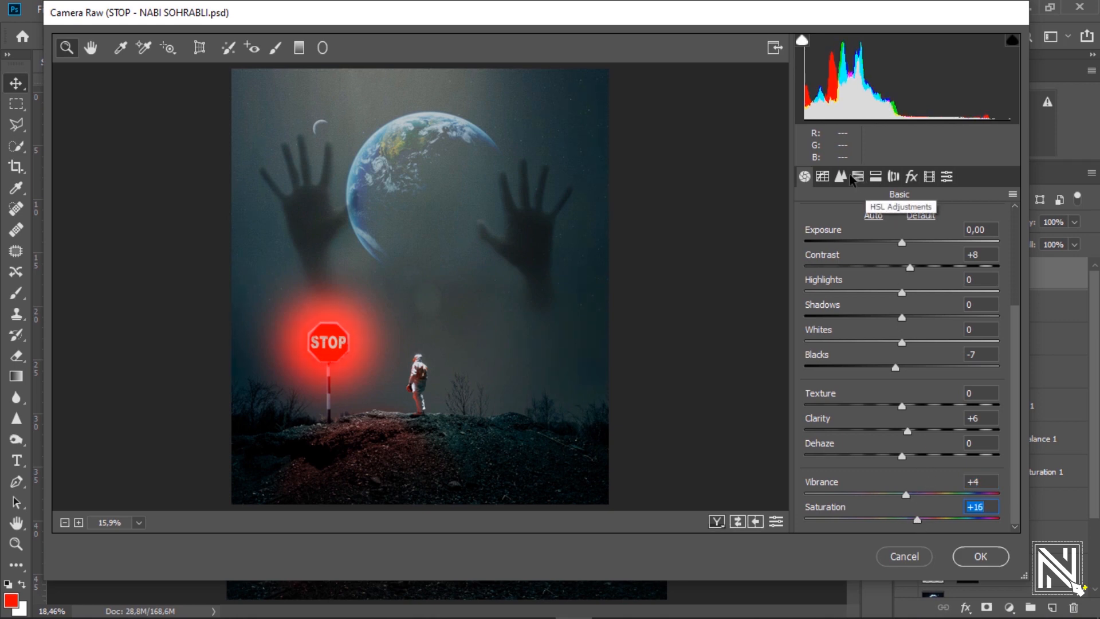
In the HSL tab, raise Blues luminance to +17, Blues saturation to +36 and Aquas saturation to +22.
click(858, 176)
drag(906, 409, 924, 408)
click(871, 219)
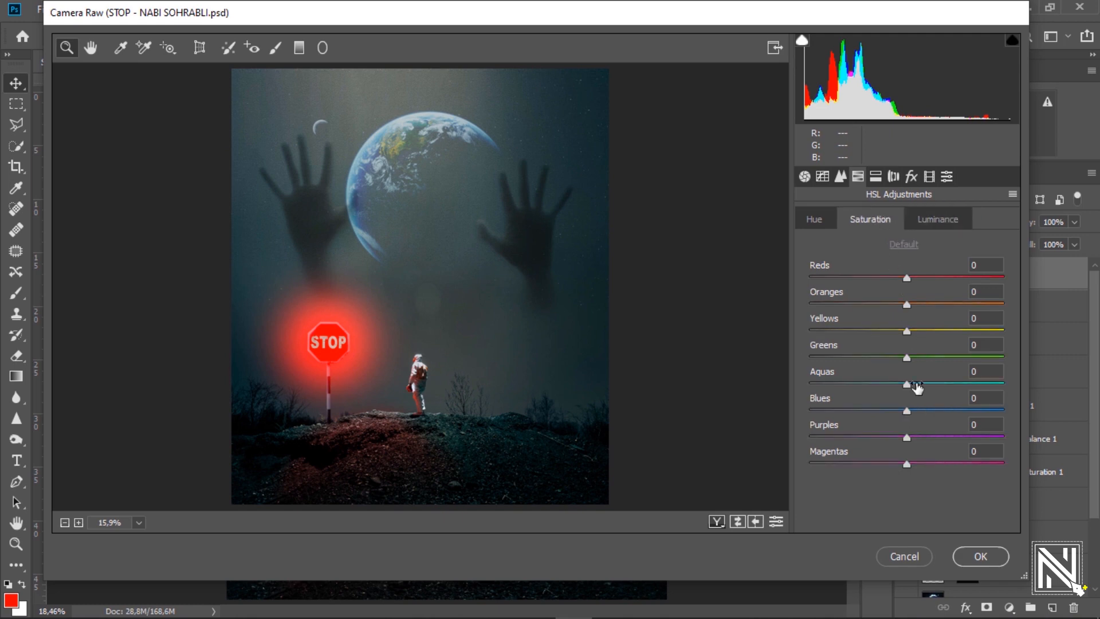
drag(928, 411, 947, 419)
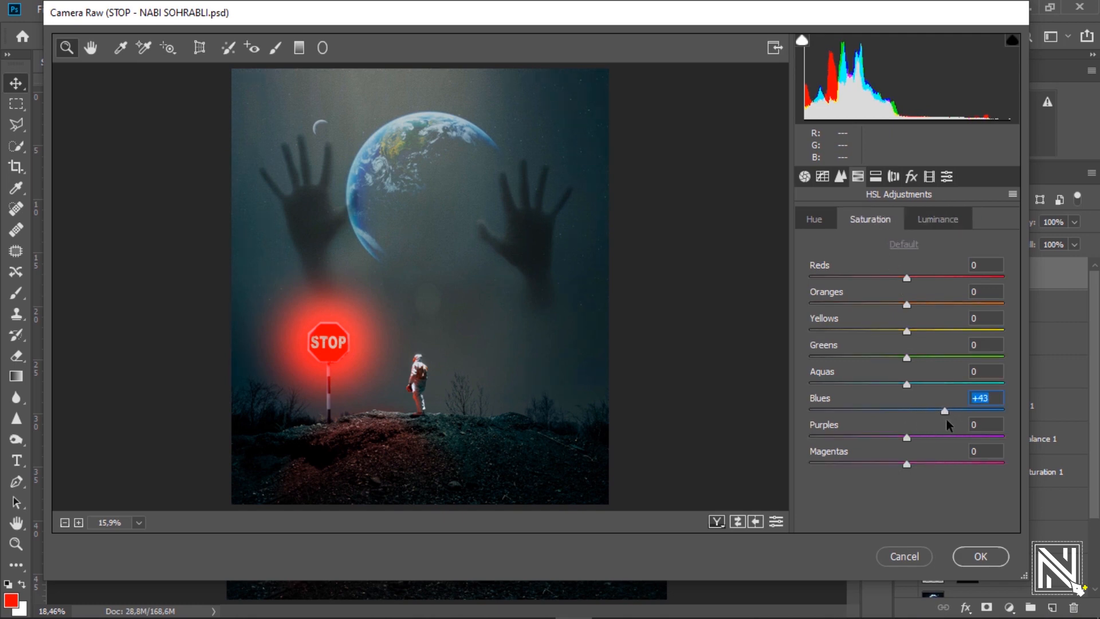
drag(908, 384, 929, 396)
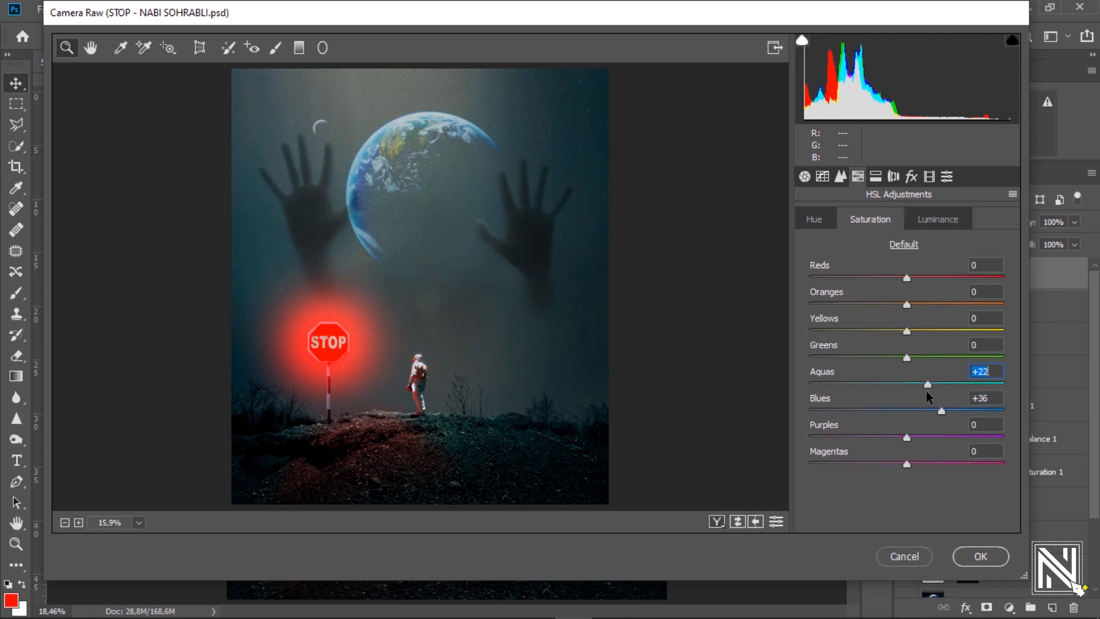
mouse_move(907, 281)
mouse_down()
mouse_move(929, 282)
mouse_move(912, 286)
mouse_up()
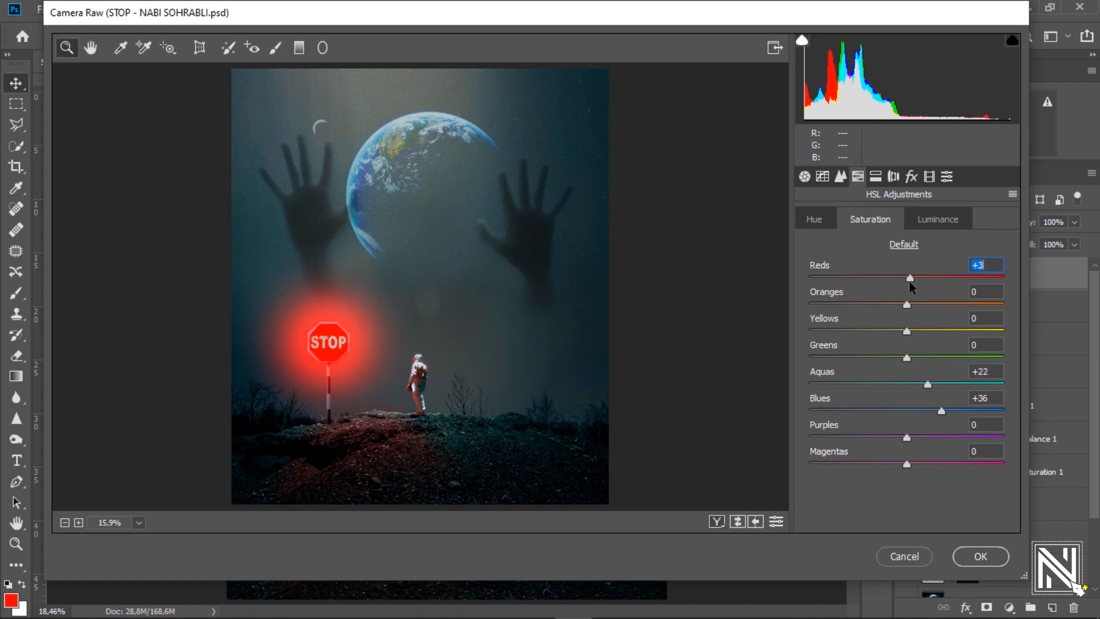
Shift the Blues hue to +20, apply the Camera Raw grade to Layer 10, and deselect the layer.
click(923, 223)
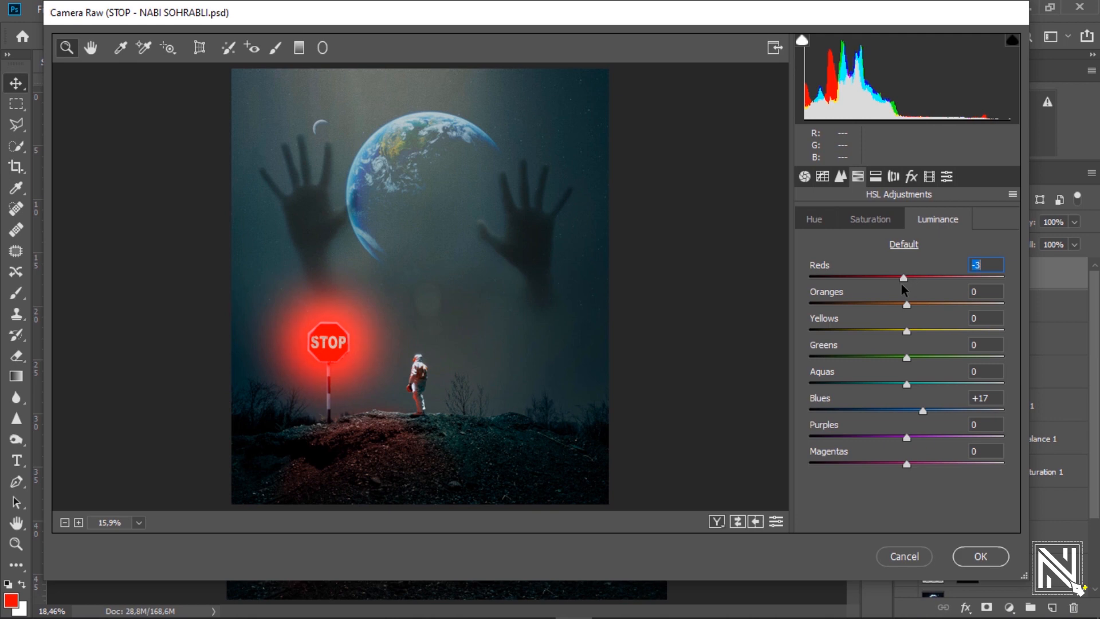
click(820, 224)
drag(906, 410, 925, 411)
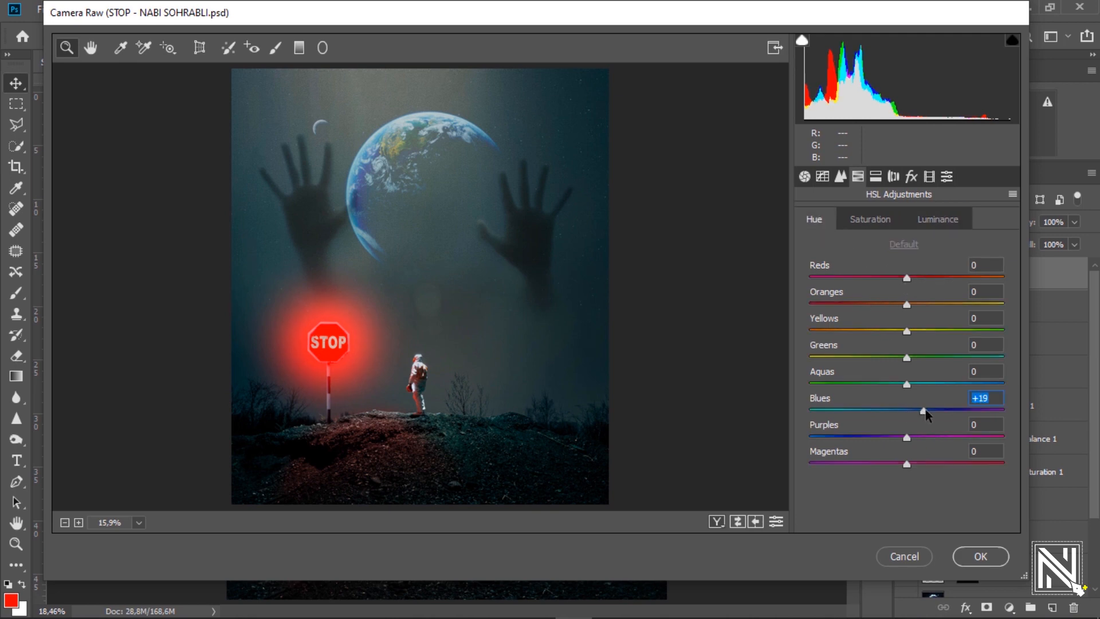
click(981, 556)
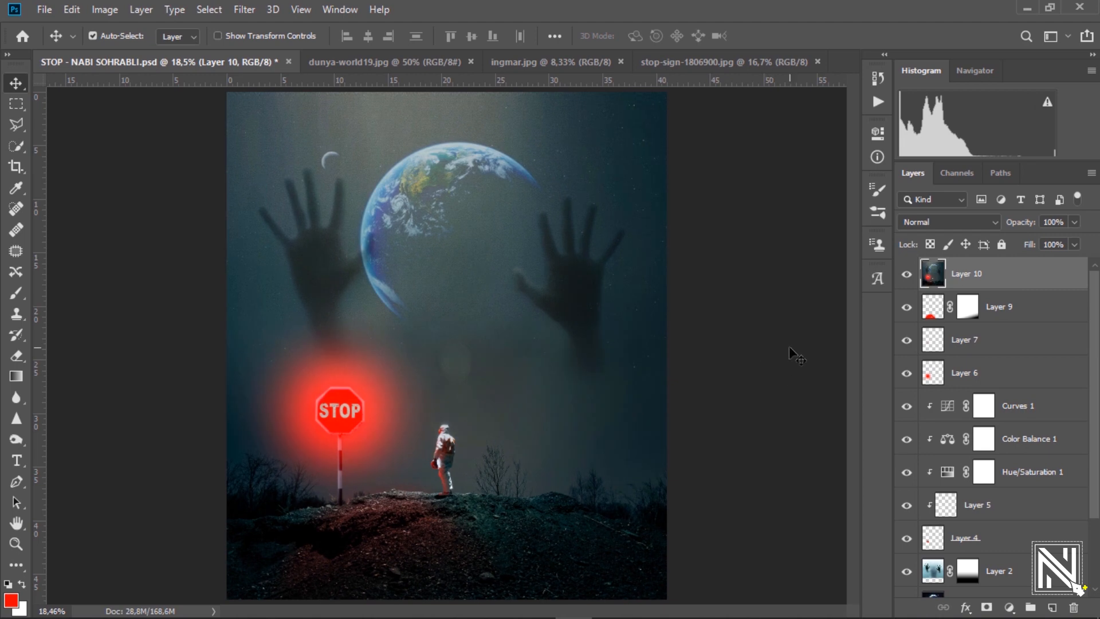
click(789, 346)
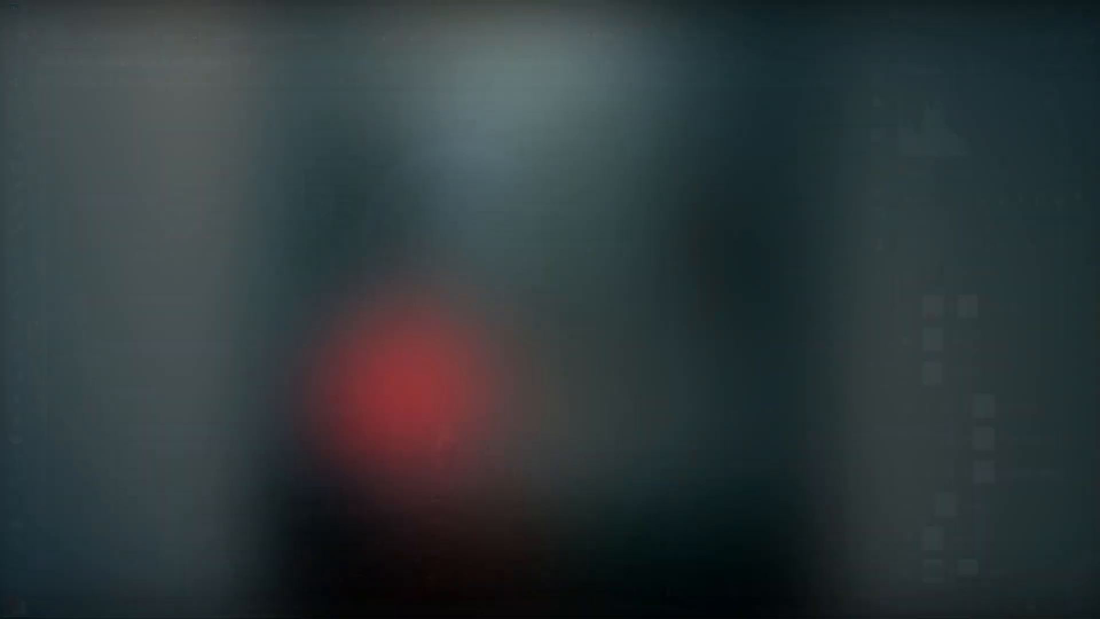